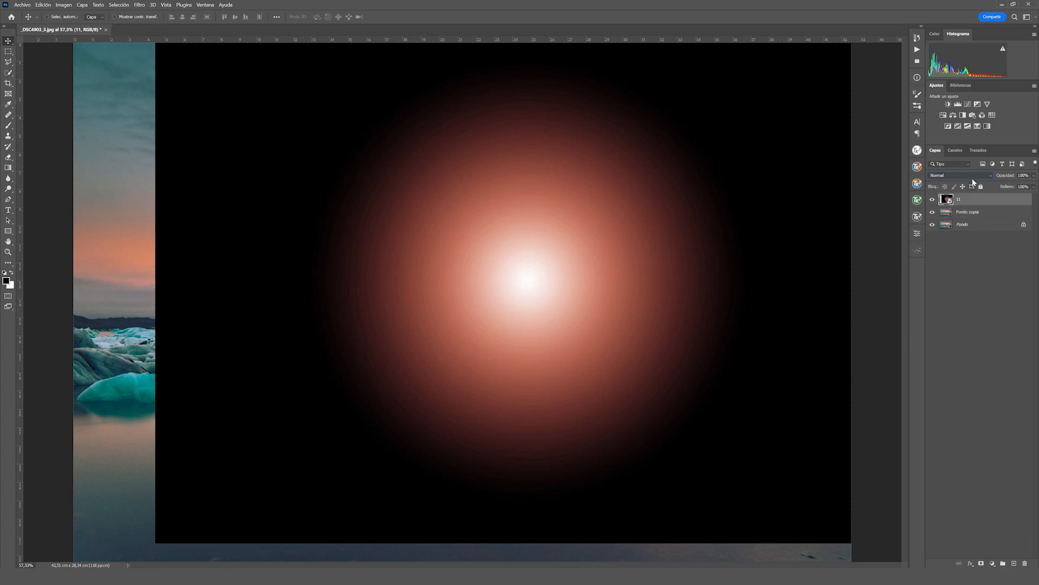
- Blend the glow layer 11 with Trama mode and move its light to the right part of the horizon
click(958, 175)
click(940, 245)
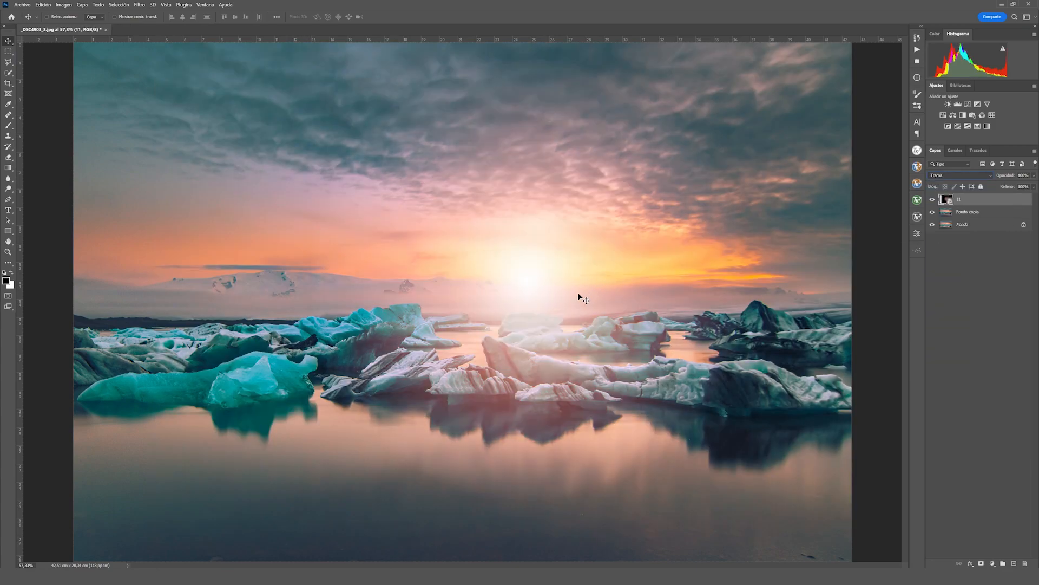
drag(579, 295, 739, 287)
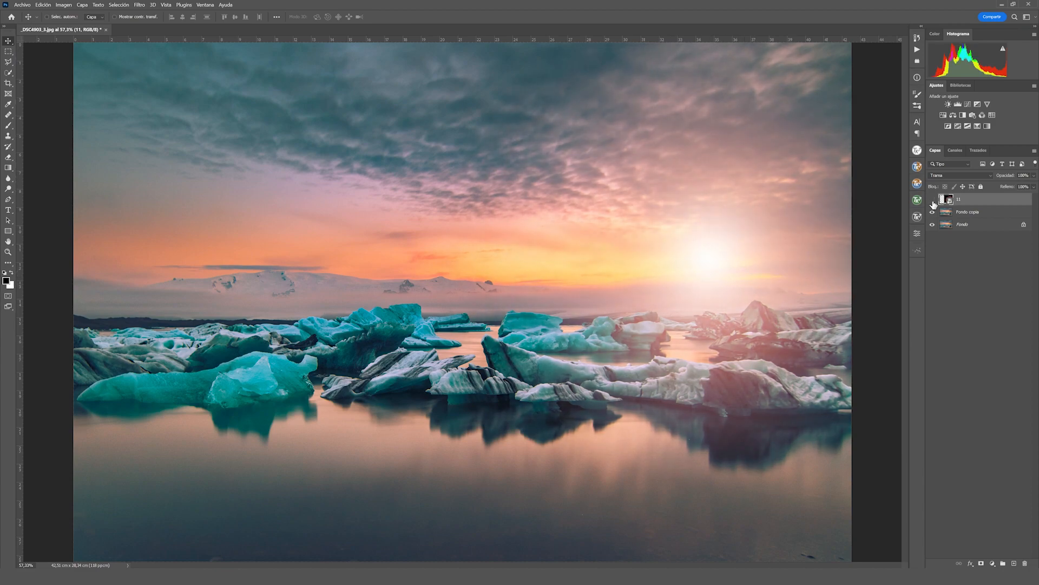
- Toggle the visibility of glow layer 11 repeatedly to compare the landscape with and without the light
click(933, 201)
click(933, 201)
click(933, 201)
click(933, 201)
click(933, 201)
click(933, 201)
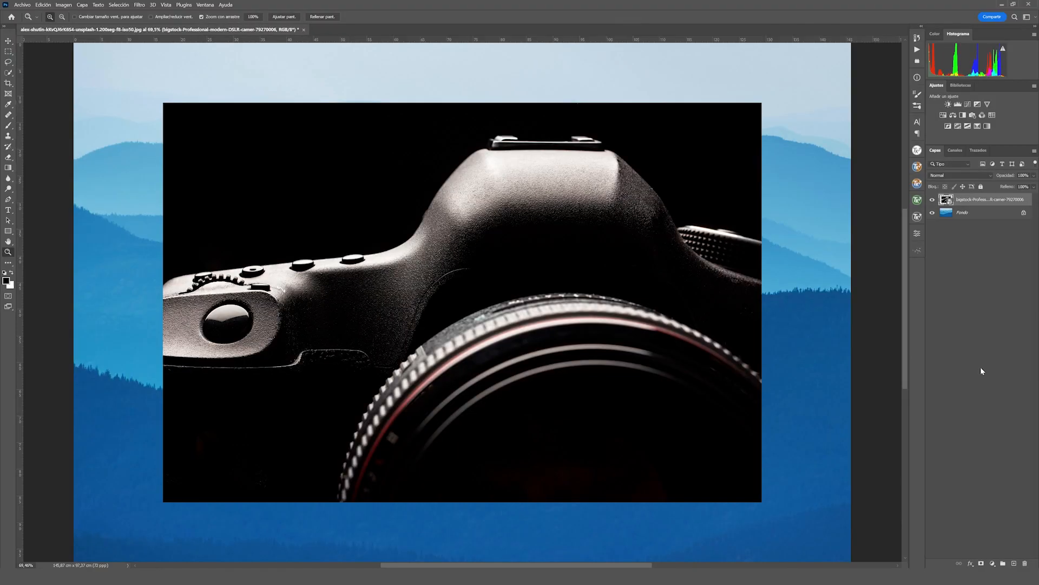
- Preview different blend modes for the camera layer over the blue mountains, finishing on Normal
key(v)
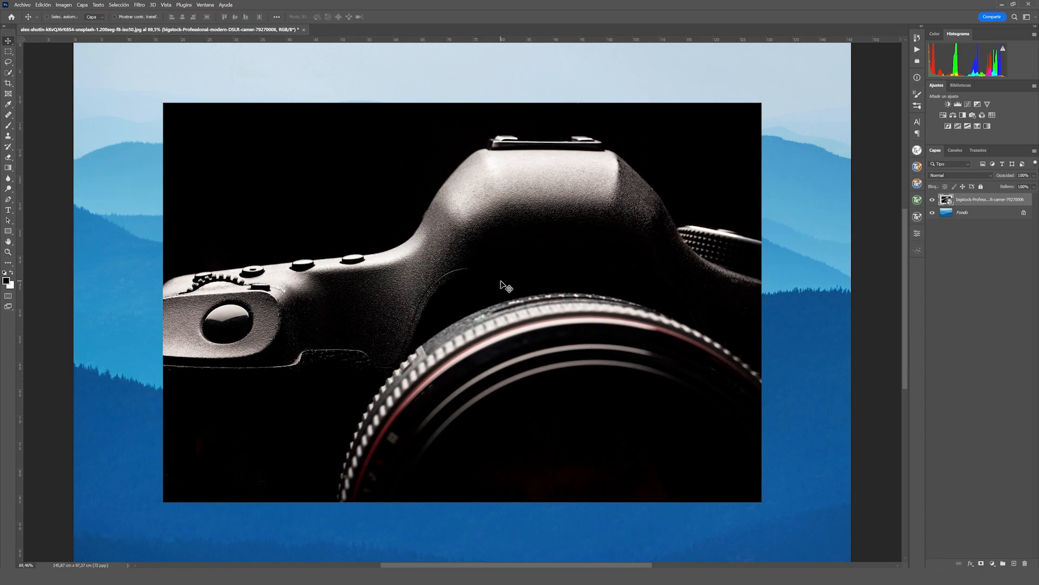
mouse_move(502, 281)
mouse_down()
mouse_move(520, 358)
mouse_move(671, 319)
mouse_move(601, 197)
mouse_move(285, 233)
mouse_move(485, 216)
mouse_move(603, 355)
mouse_move(419, 292)
mouse_move(591, 281)
mouse_move(529, 368)
mouse_move(431, 275)
mouse_move(586, 292)
mouse_move(470, 307)
mouse_move(501, 278)
mouse_move(514, 286)
mouse_up()
click(959, 175)
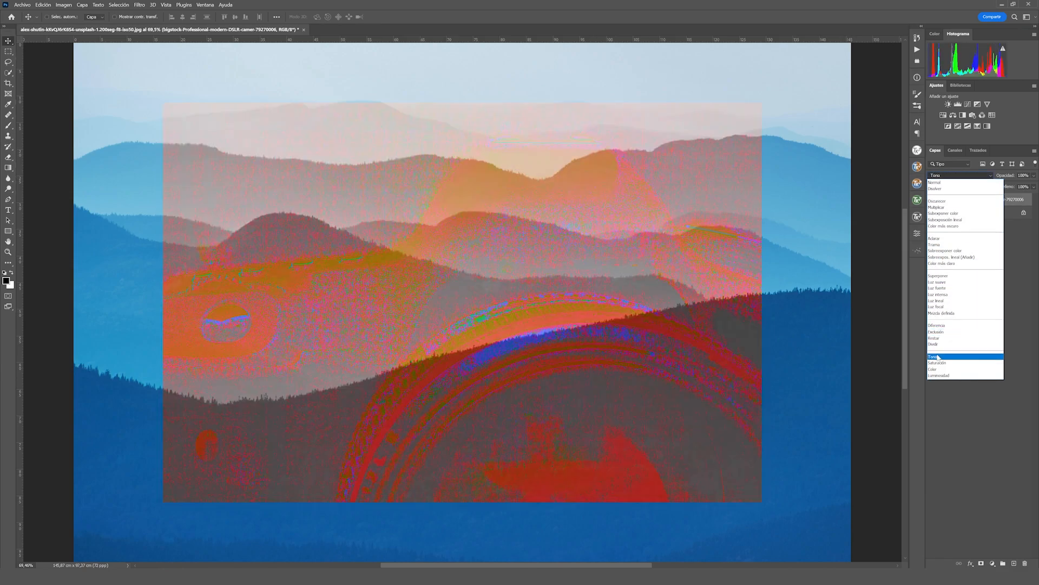
click(938, 375)
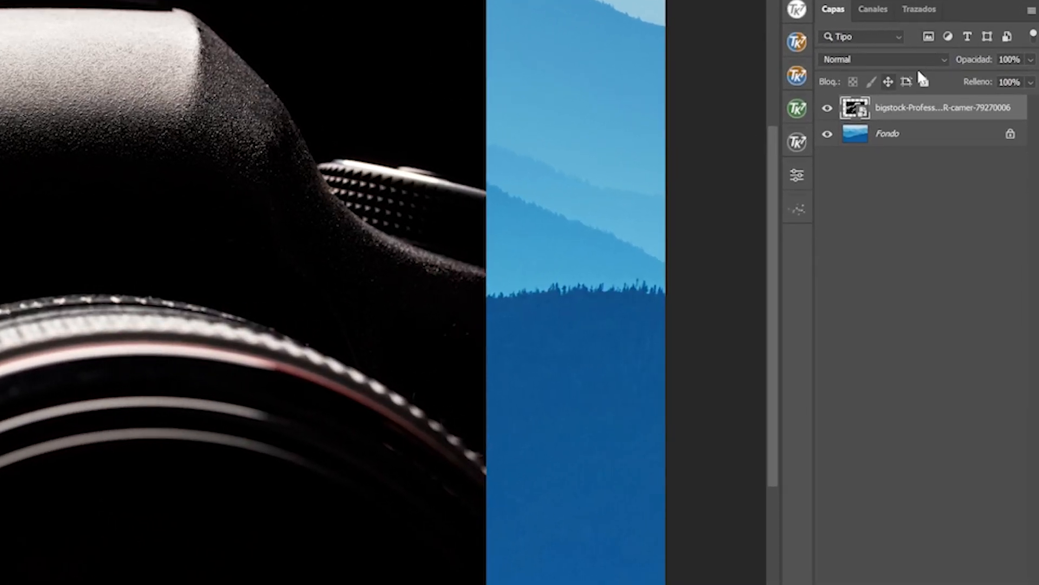
click(943, 62)
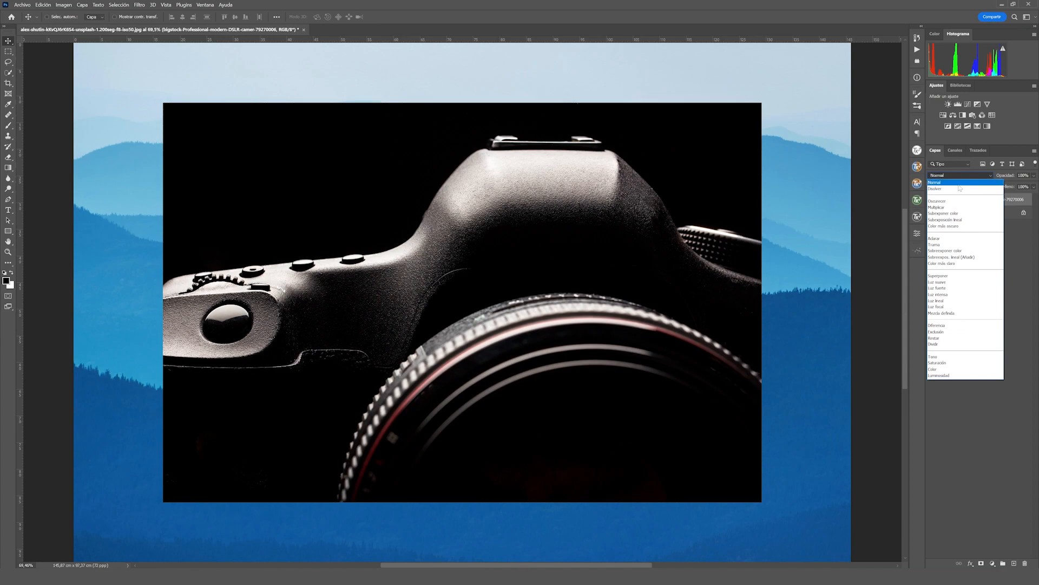
click(959, 185)
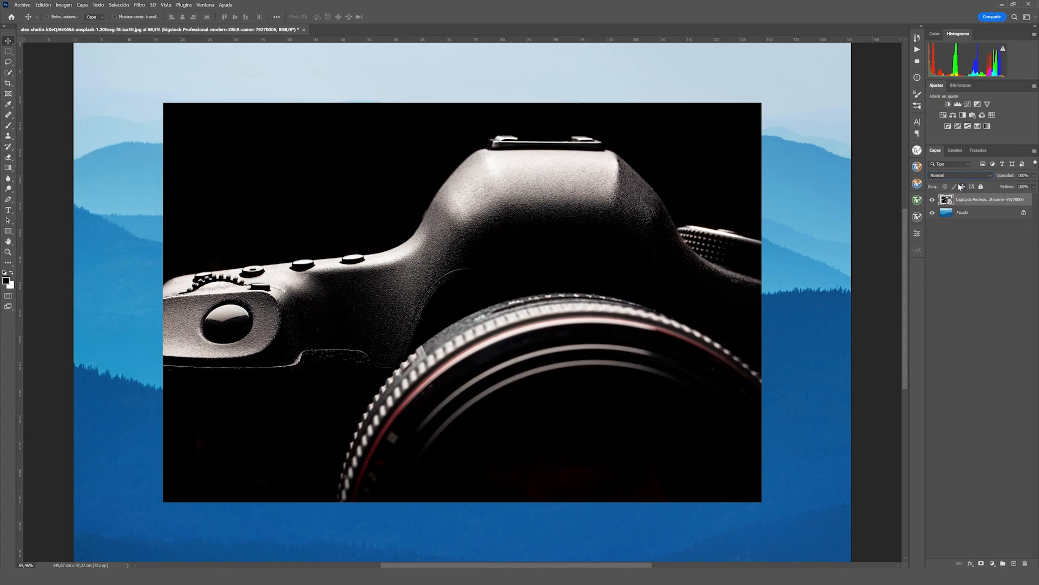
- Hide the camera layer and add a Curves adjustment with an S-shaped contrast curve, its midpoint at input 130, output 151
click(932, 200)
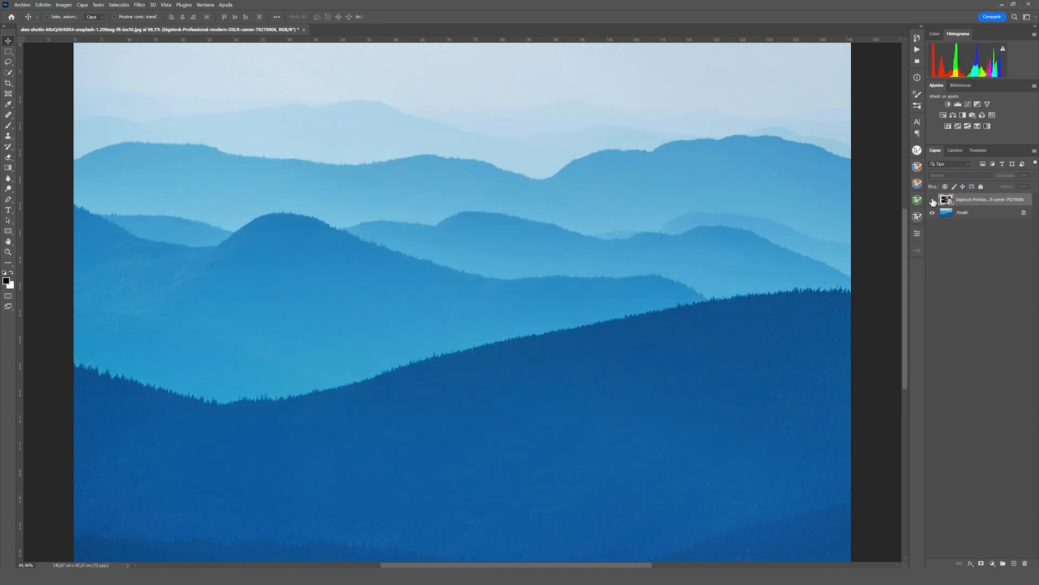
click(999, 564)
click(982, 458)
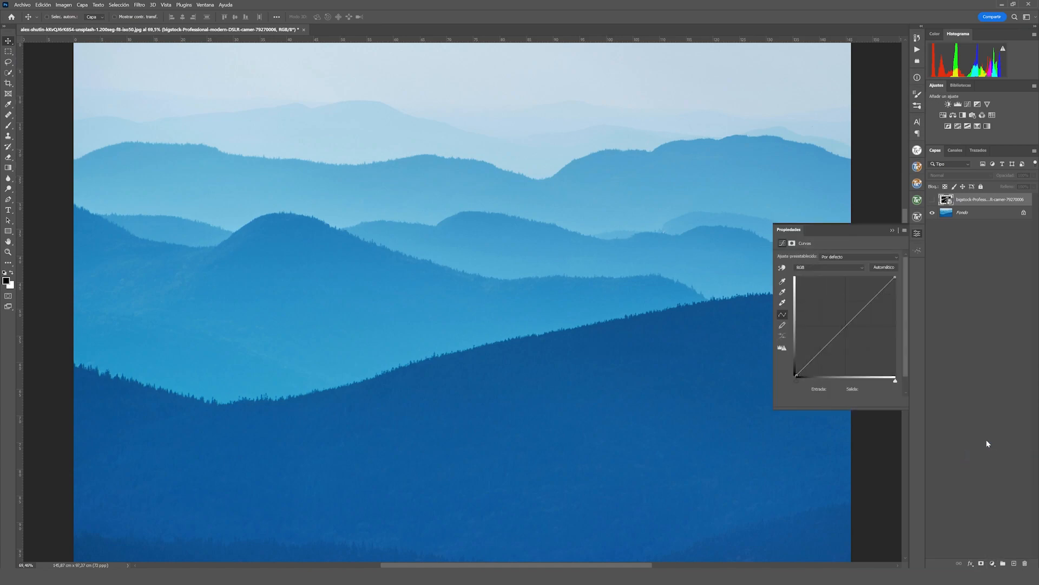
drag(835, 339, 847, 317)
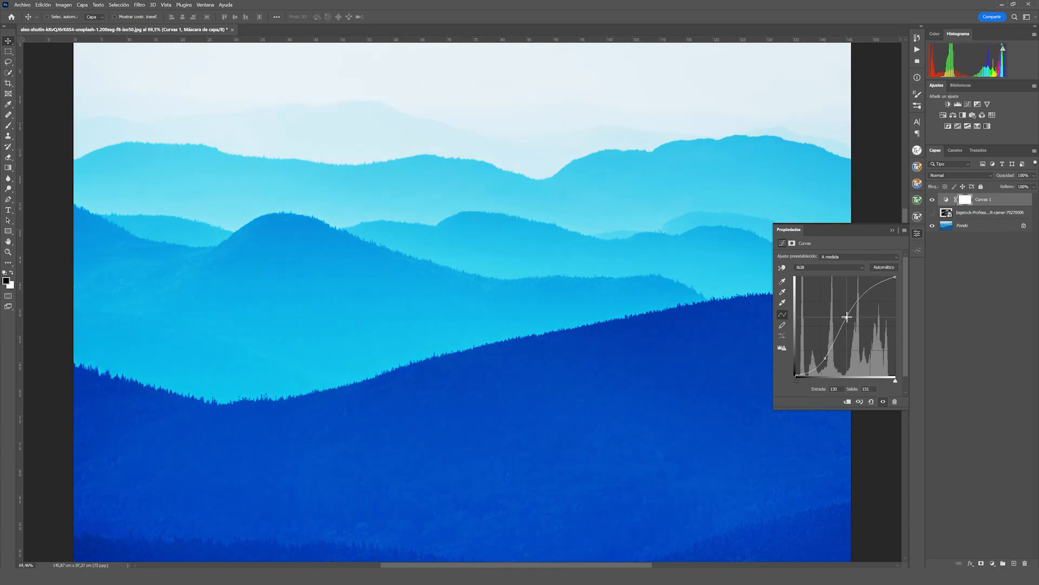
click(975, 175)
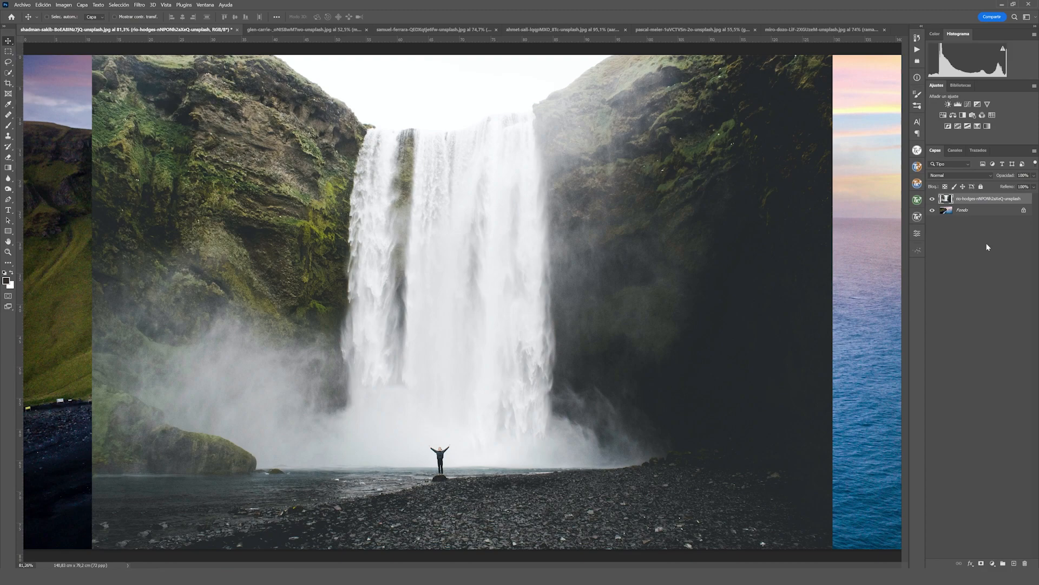
- Set the waterfall layer's blend mode to Normal and reposition the layer over the coastal background
click(973, 177)
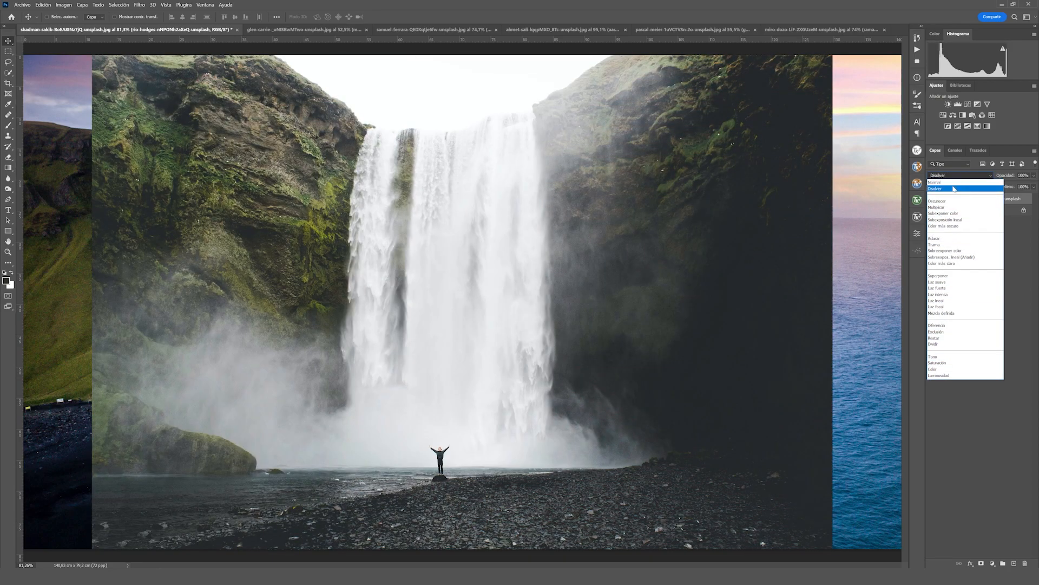
click(955, 183)
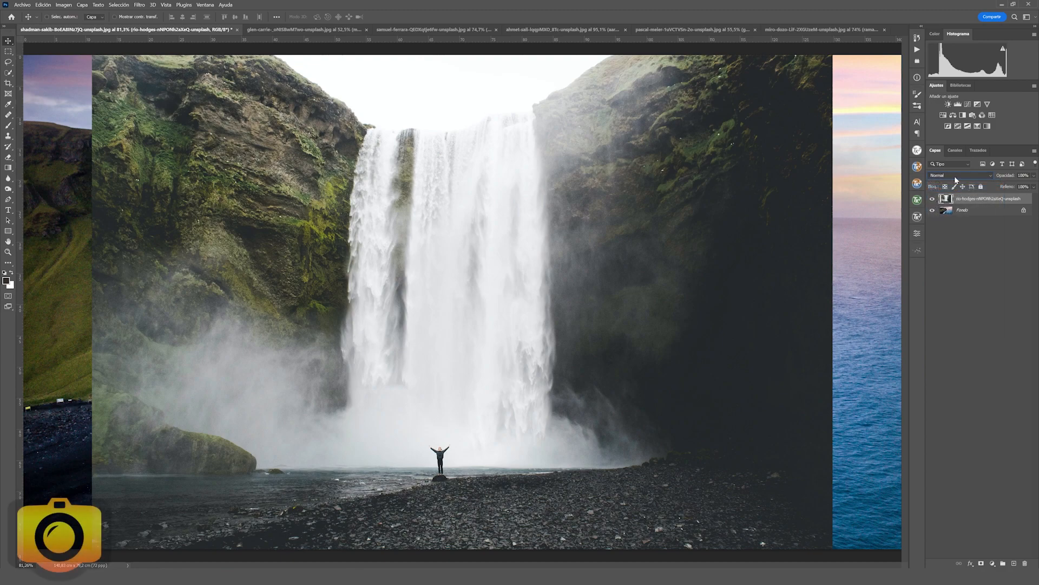
click(955, 179)
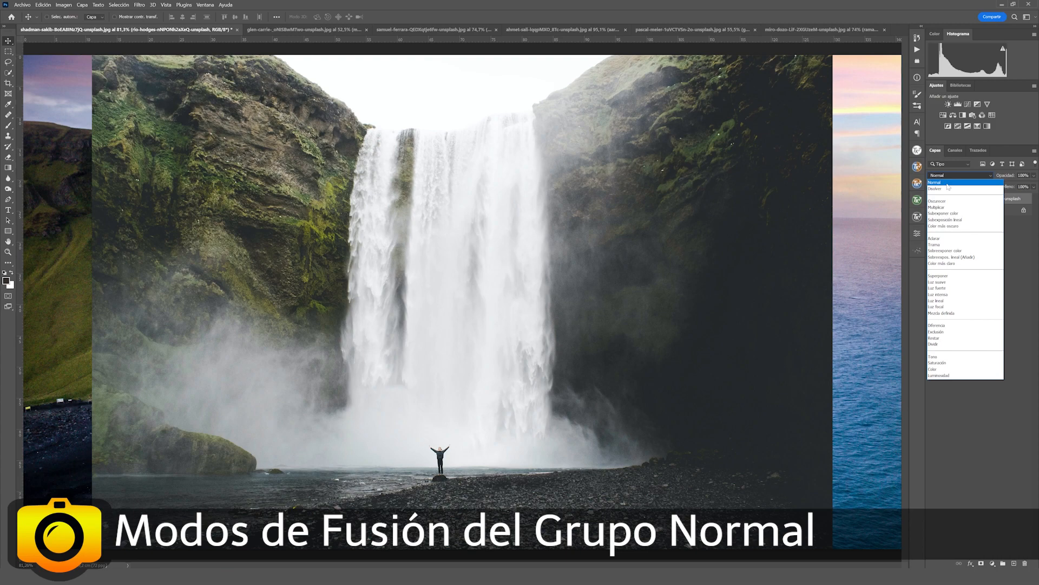
click(947, 184)
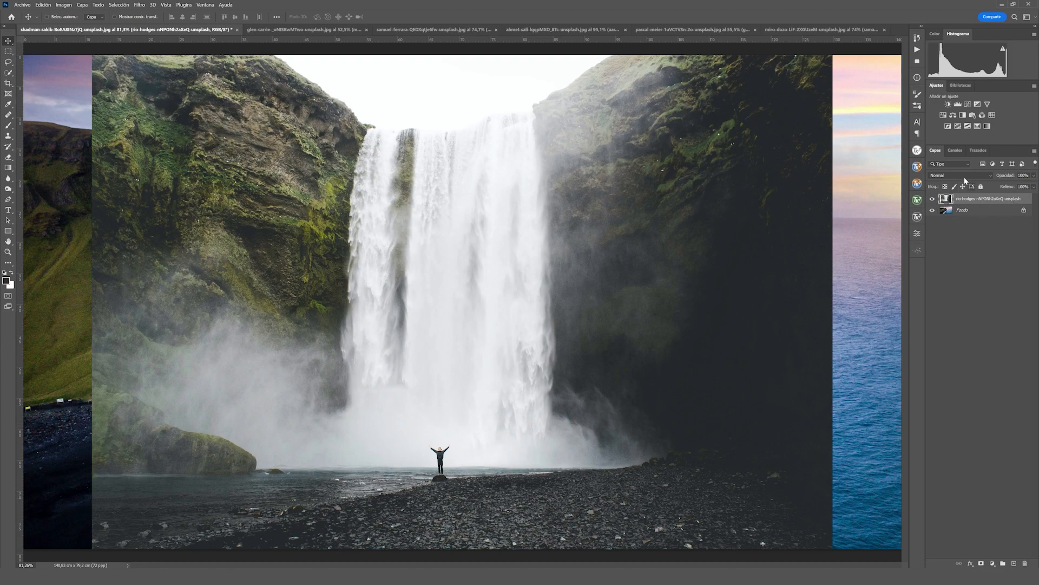
drag(361, 262, 500, 242)
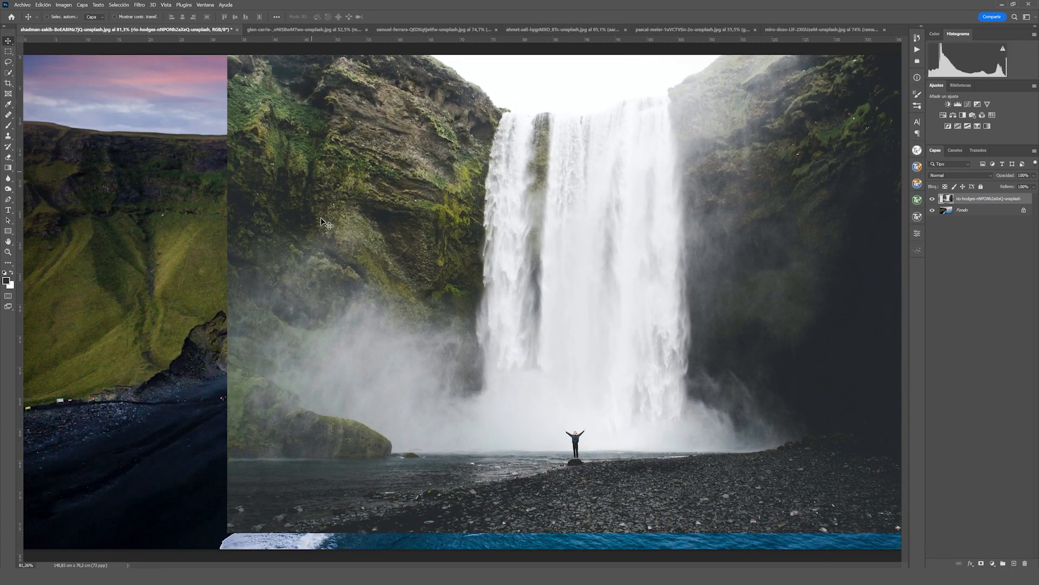
drag(333, 175, 330, 210)
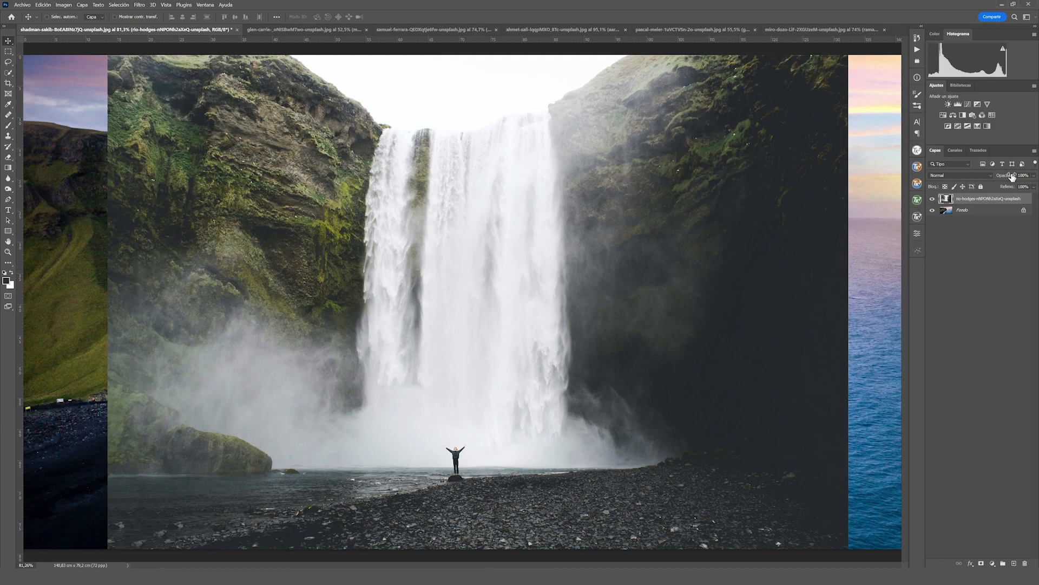
- Lower the waterfall layer's opacity to about 61% to reveal the coast beneath, and restore it to 100%
drag(1010, 179, 994, 180)
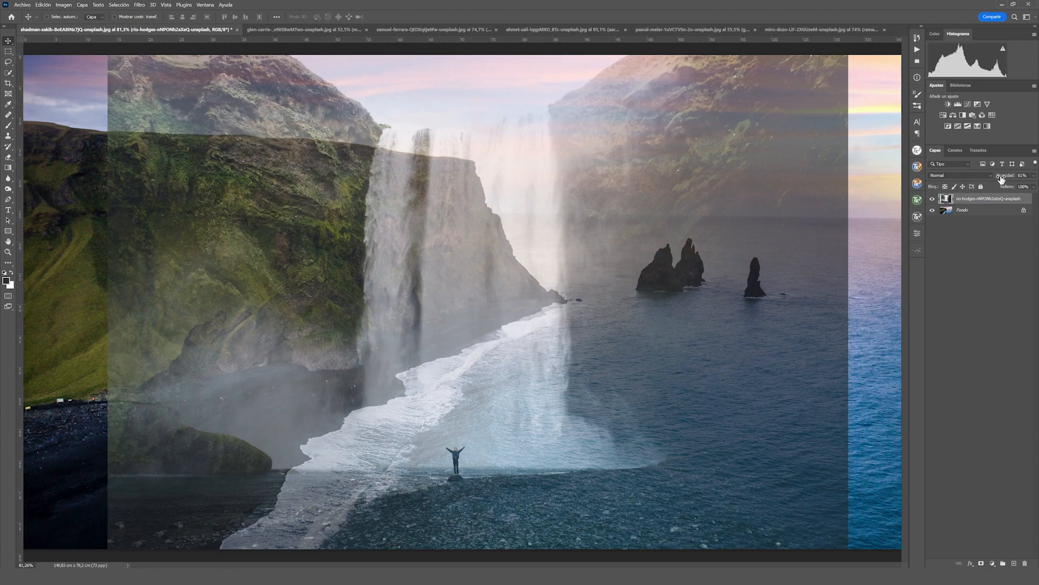
click(1023, 176)
text(100)
key(Return)
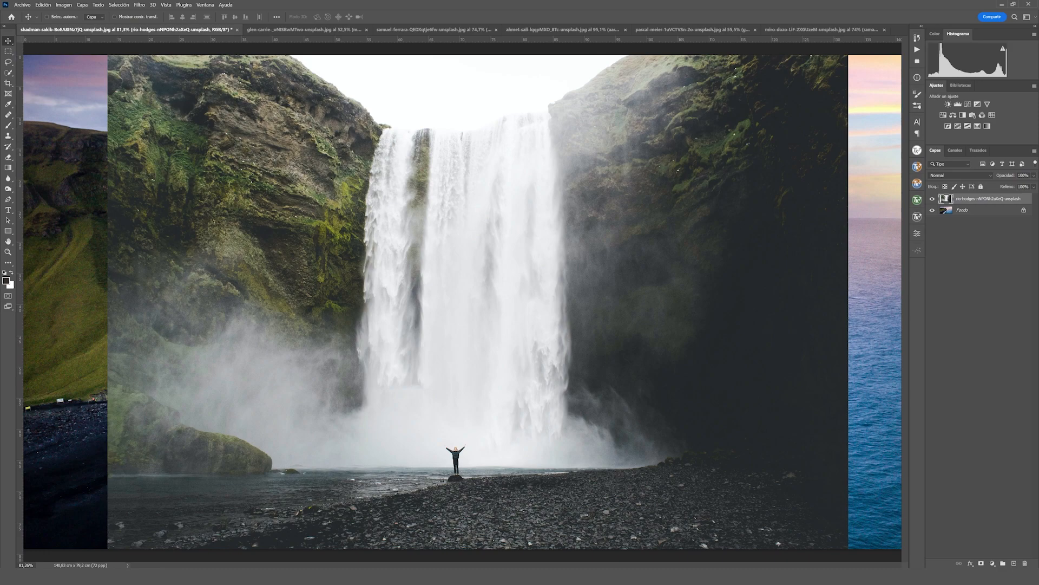
- Set the waterfall layer's blend mode to Disolver and move the layer slightly to the right
click(946, 177)
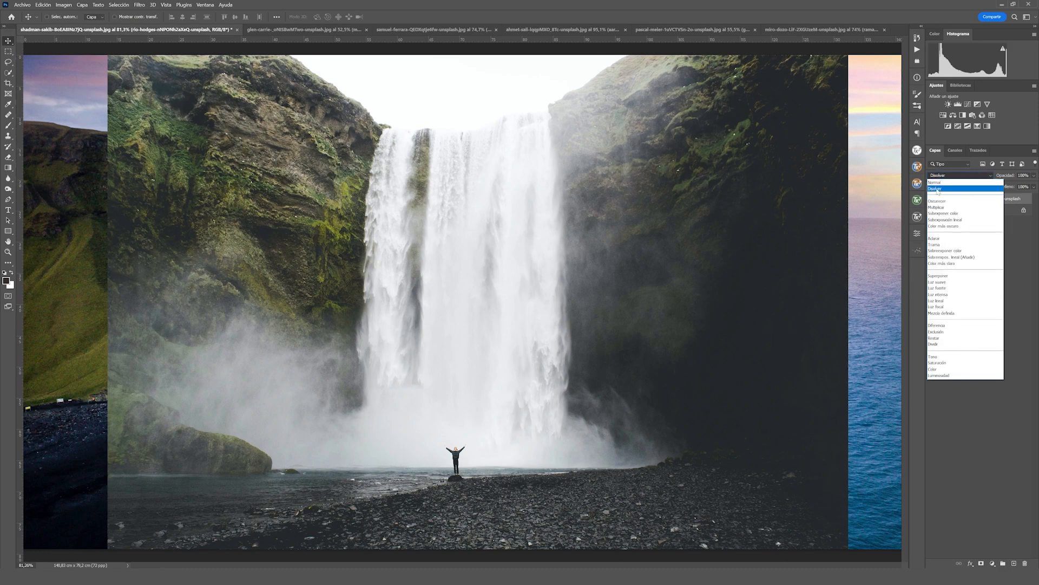
click(937, 188)
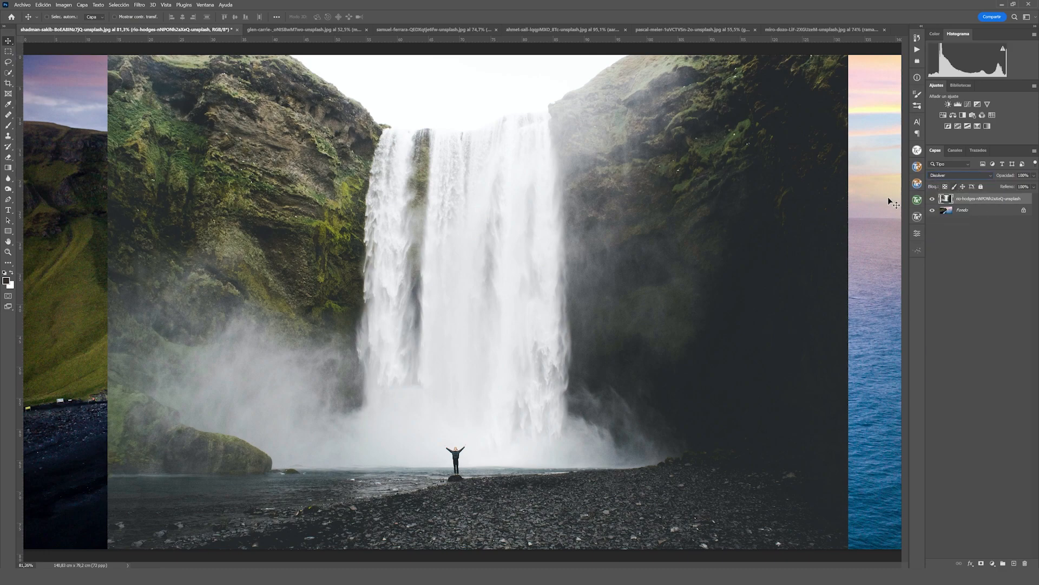
drag(471, 218, 501, 216)
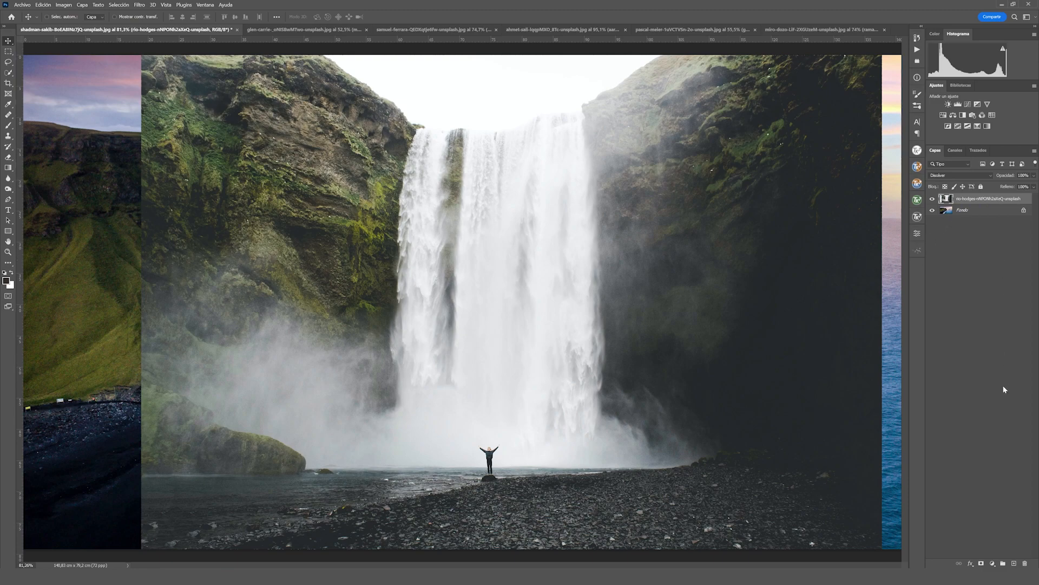
- Add a layer mask to the waterfall layer and paint black on it along the photo's left edge with a large soft brush
click(981, 563)
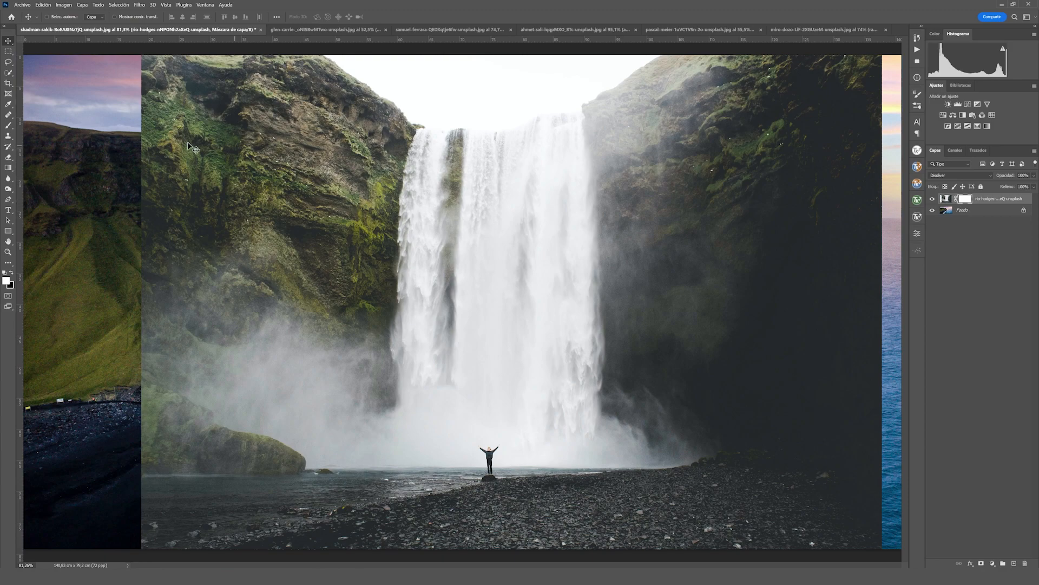
click(8, 129)
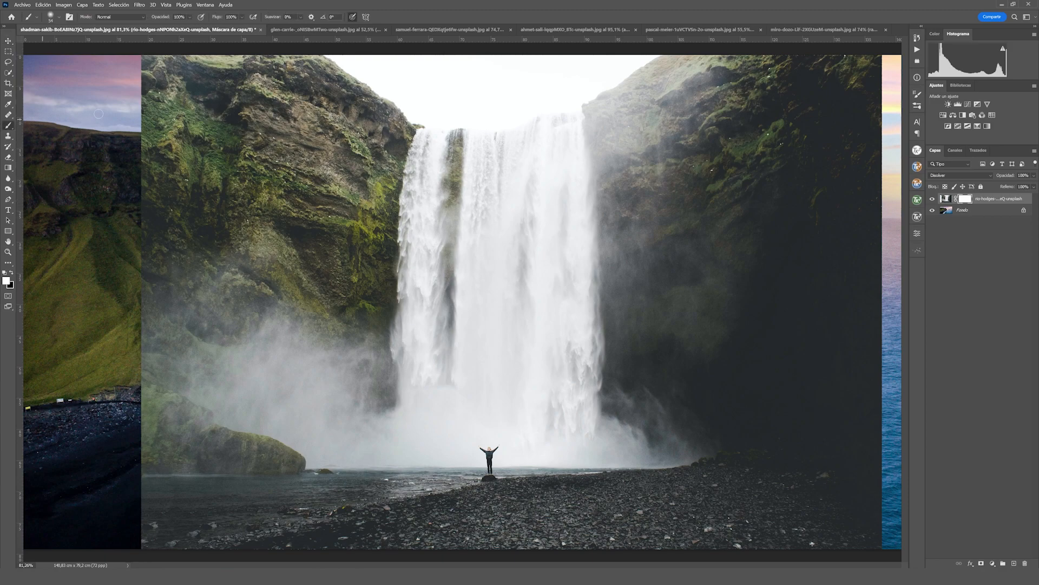
right_click(228, 129)
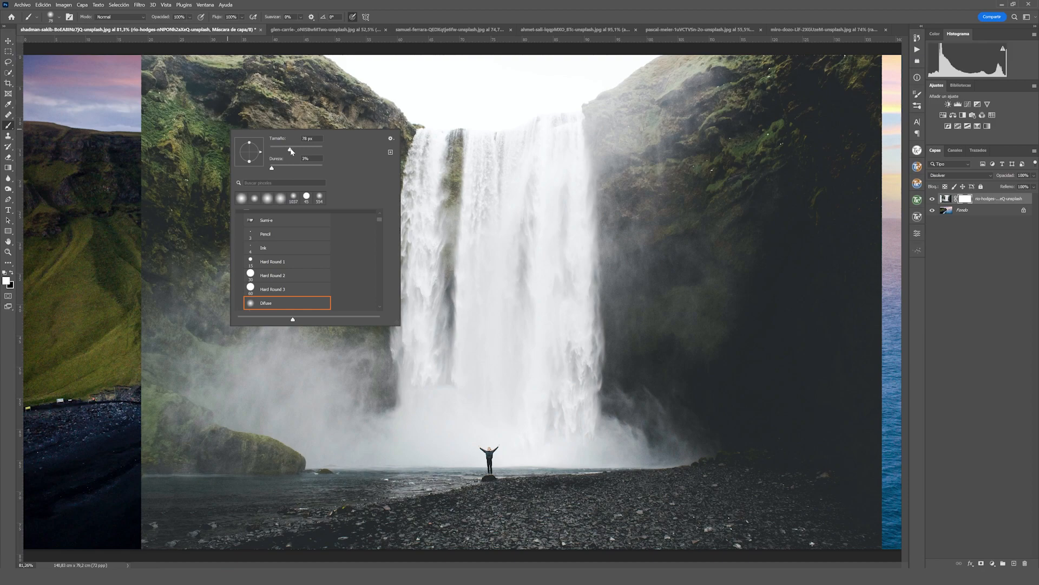
drag(291, 151, 316, 150)
click(11, 273)
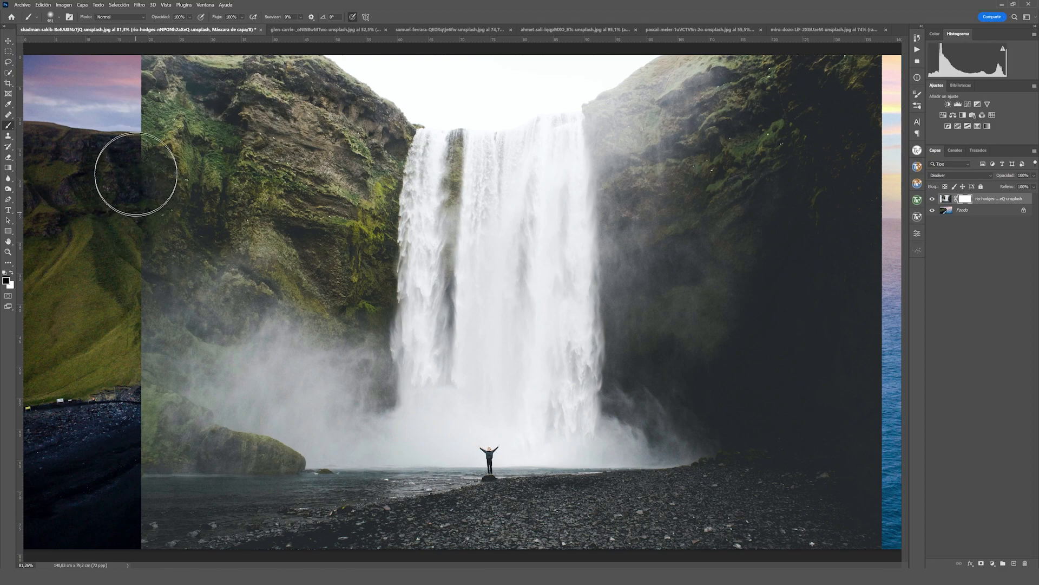
mouse_move(136, 173)
mouse_down()
mouse_move(133, 140)
mouse_move(139, 357)
mouse_move(141, 137)
mouse_up()
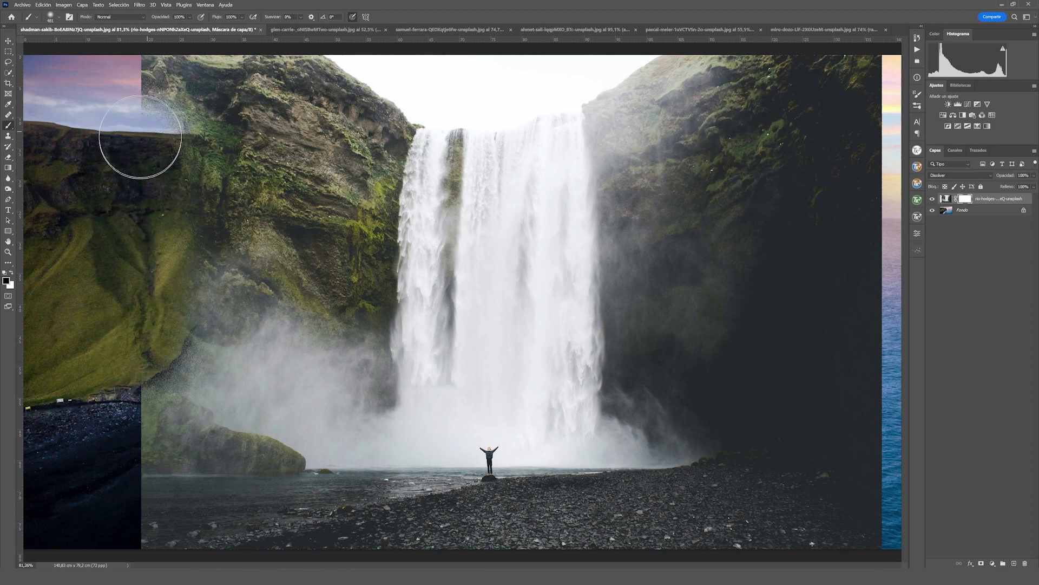
- Inspect the masked edge up close and set the waterfall layer's blend mode to Normal for comparison
click(8, 252)
drag(143, 93, 170, 135)
scroll(220, 252, up, 3)
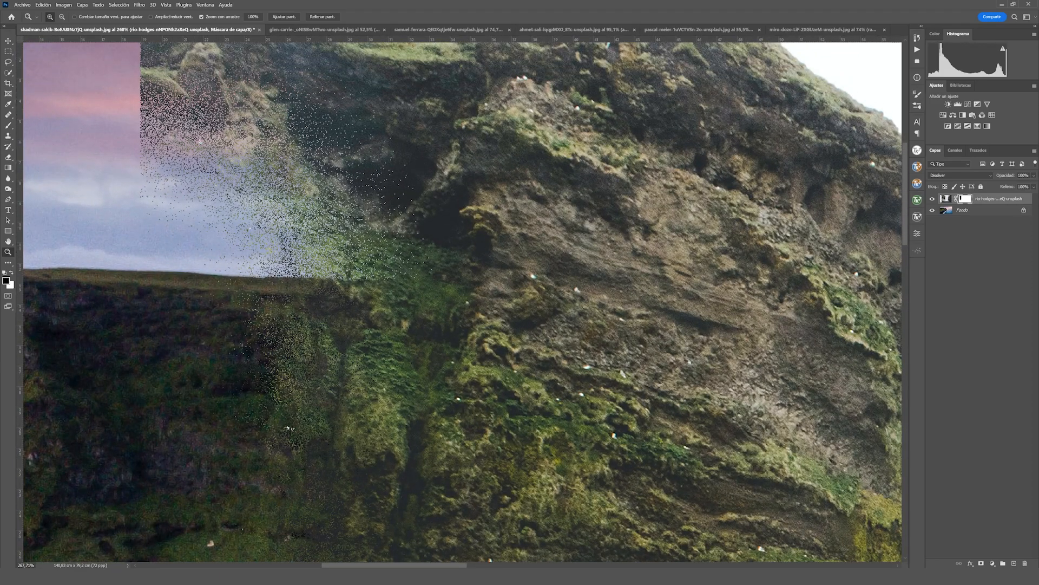
click(952, 176)
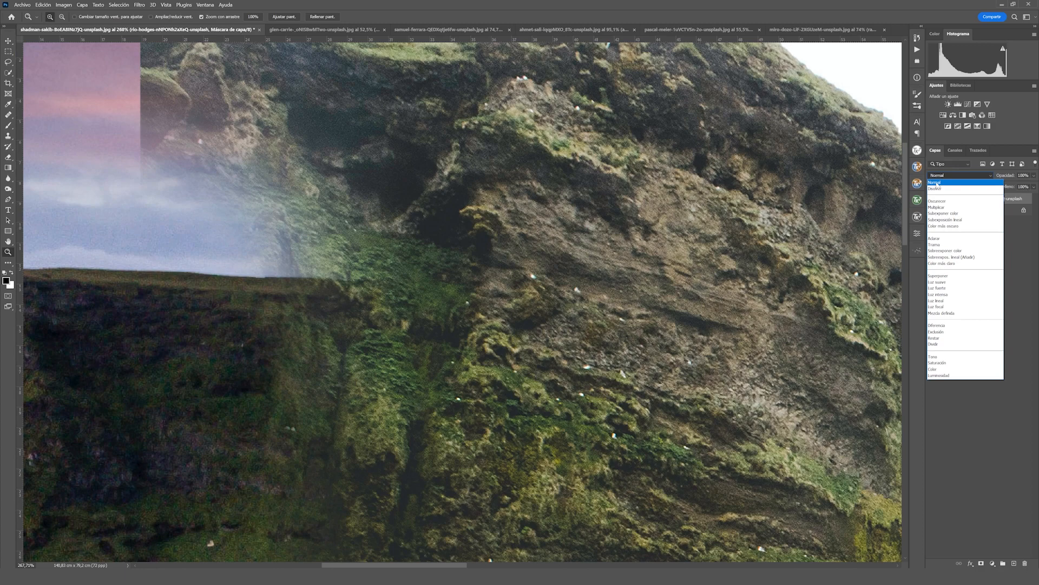
click(936, 183)
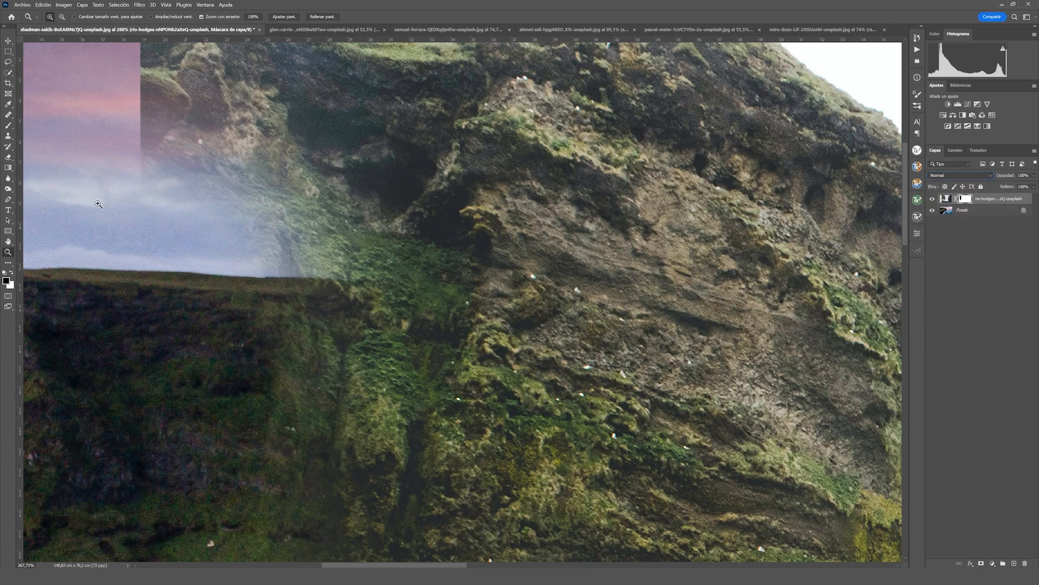
- Mask out more of the waterfall photo's upper left edge around the sky and set the layer's blend mode to Disolver
key(ctrl+minus)
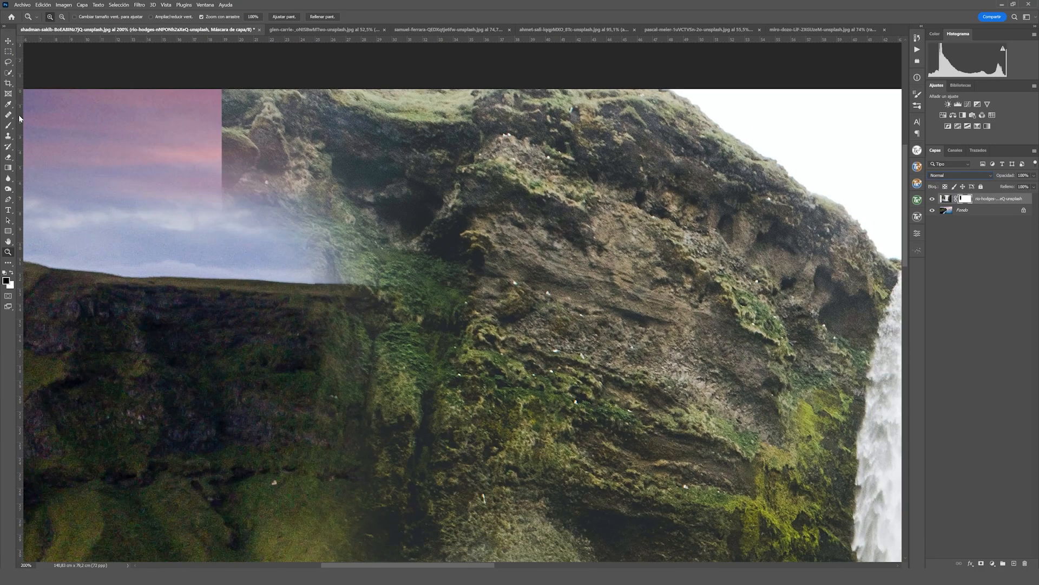
click(12, 126)
mouse_move(241, 228)
mouse_down()
mouse_move(221, 208)
mouse_move(187, 246)
mouse_up()
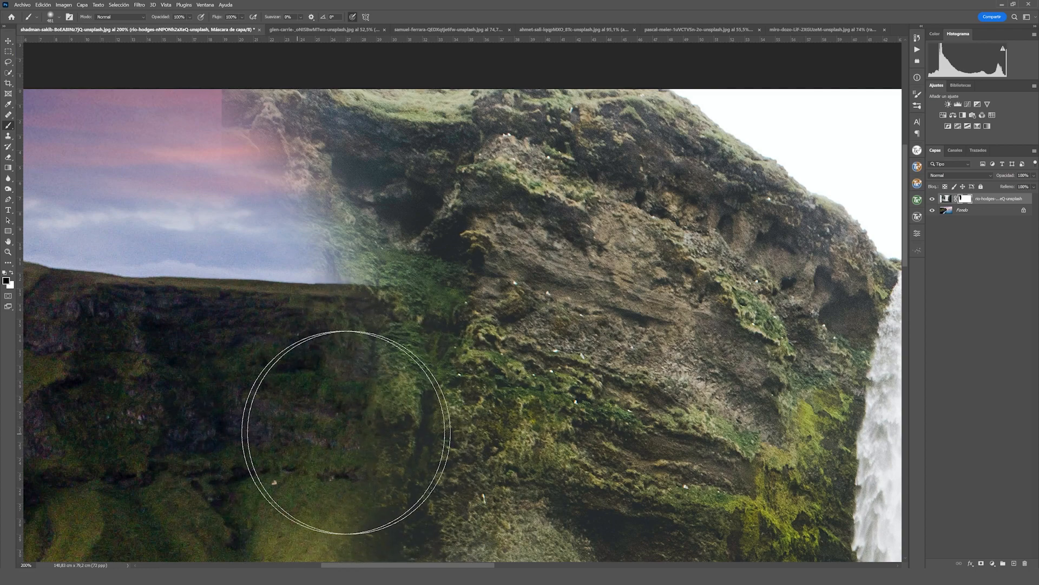
click(938, 176)
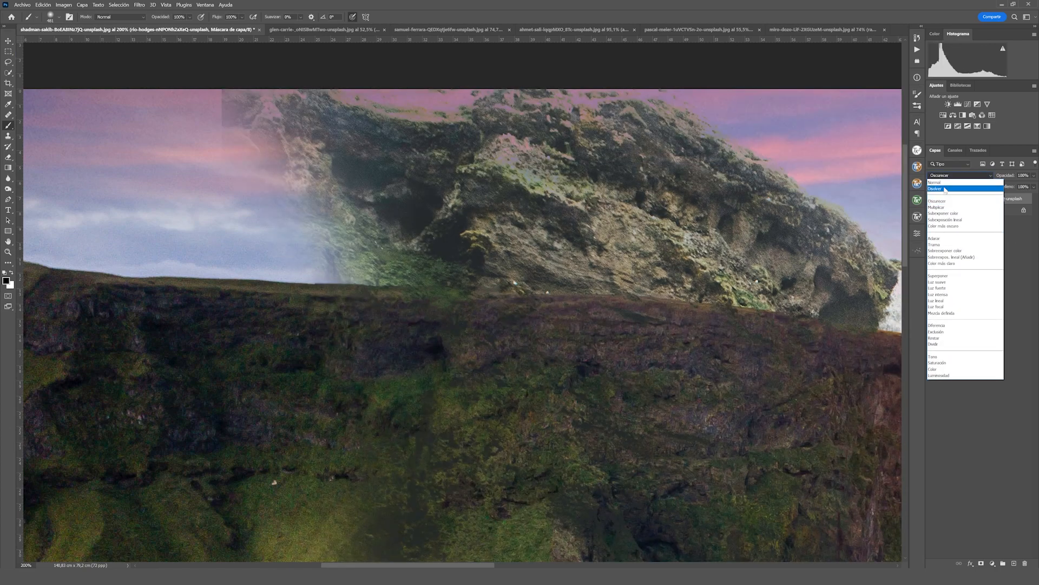
click(946, 189)
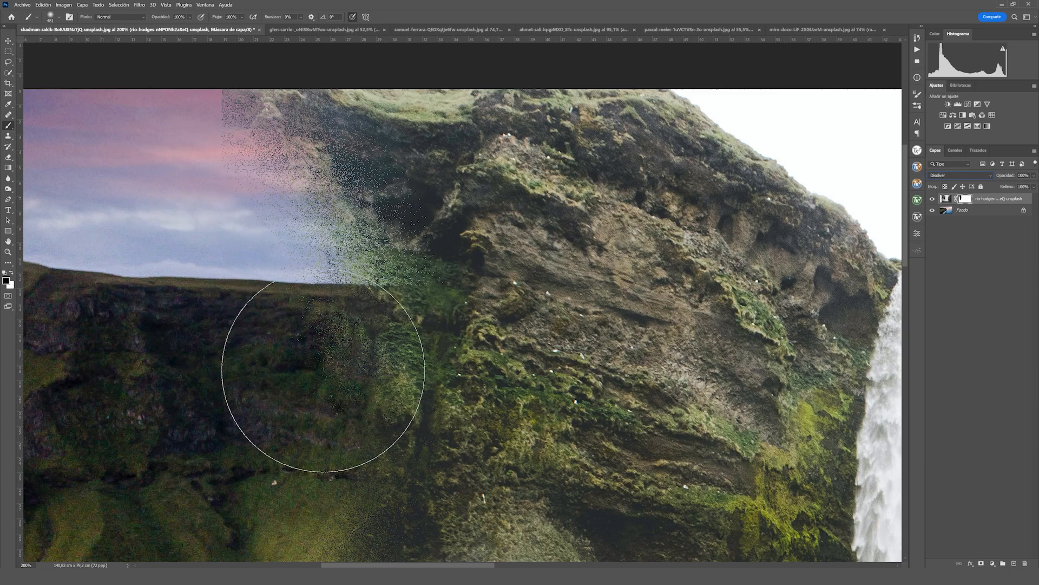
- Examine the scattered Disolver pixels along the masked upper left edge of the waterfall photo up close, and return to the whole-image view
key(z)
drag(346, 295, 361, 310)
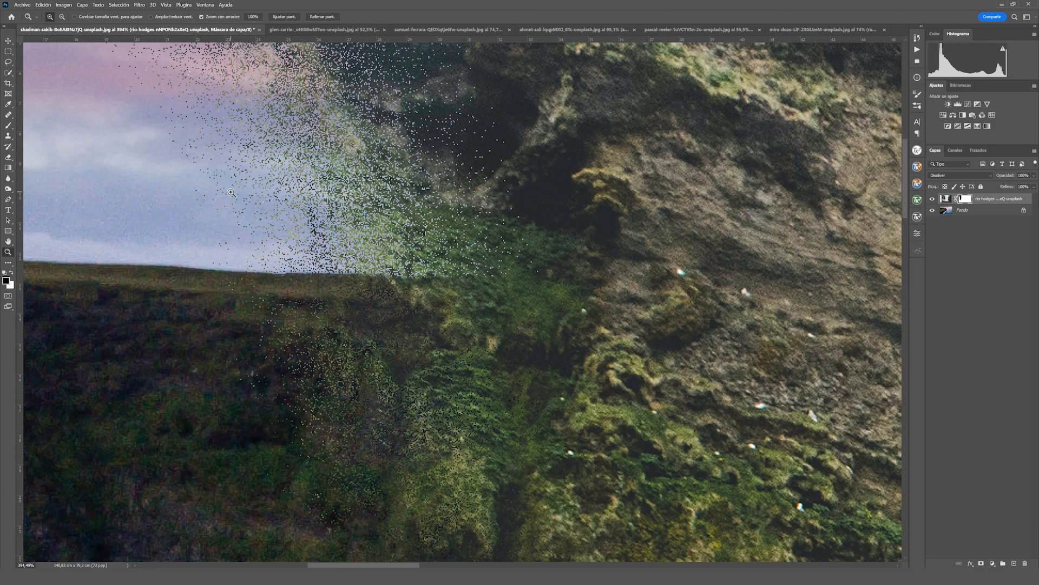
scroll(144, 206, up, 5)
scroll(138, 205, up, 5)
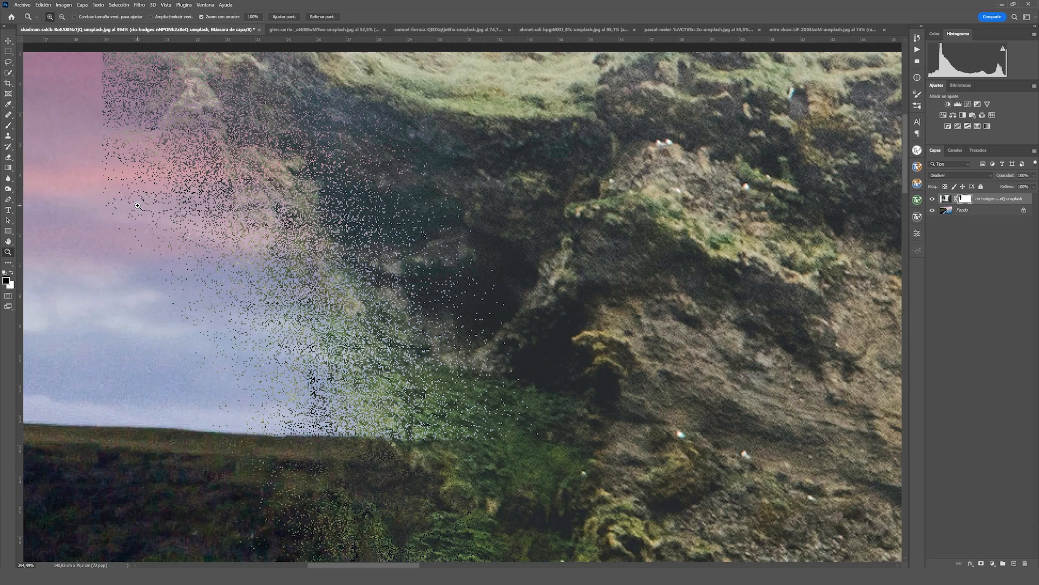
right_click(222, 220)
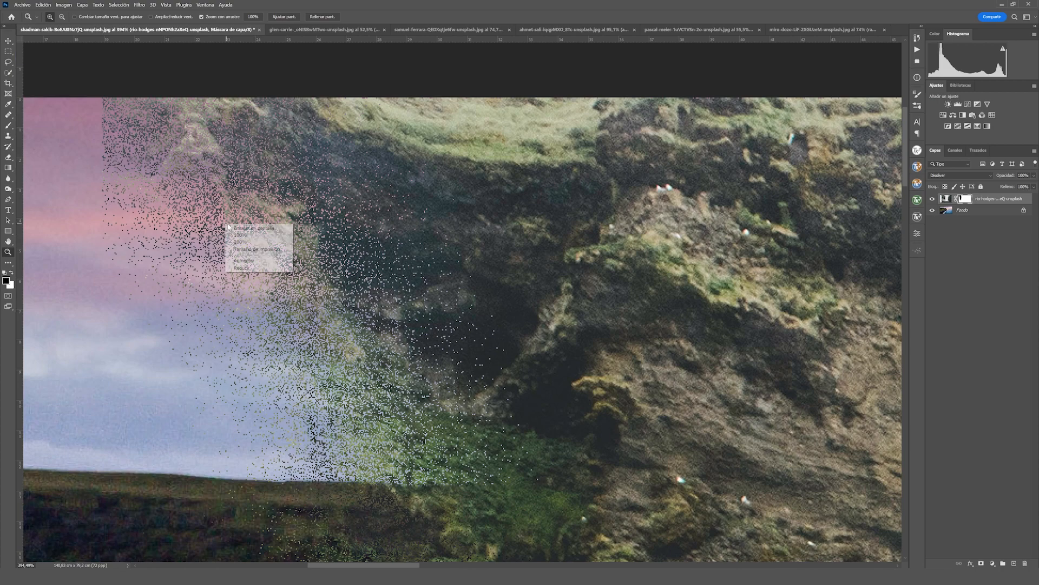
click(242, 231)
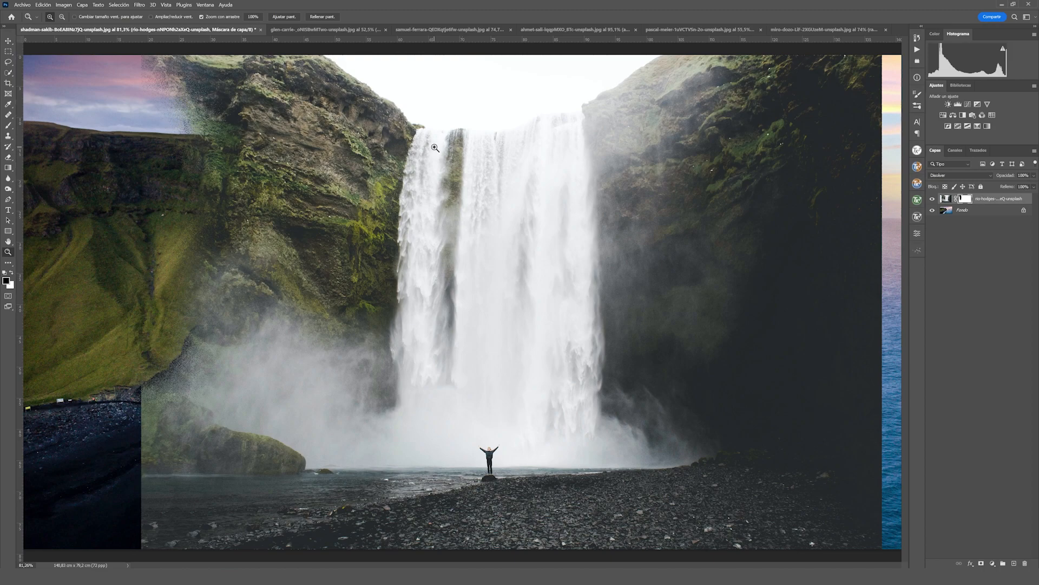
- Switch to the thread spool and birds document and toggle the spool photo layer's visibility to compare it with the background birds
key(ctrl+Tab)
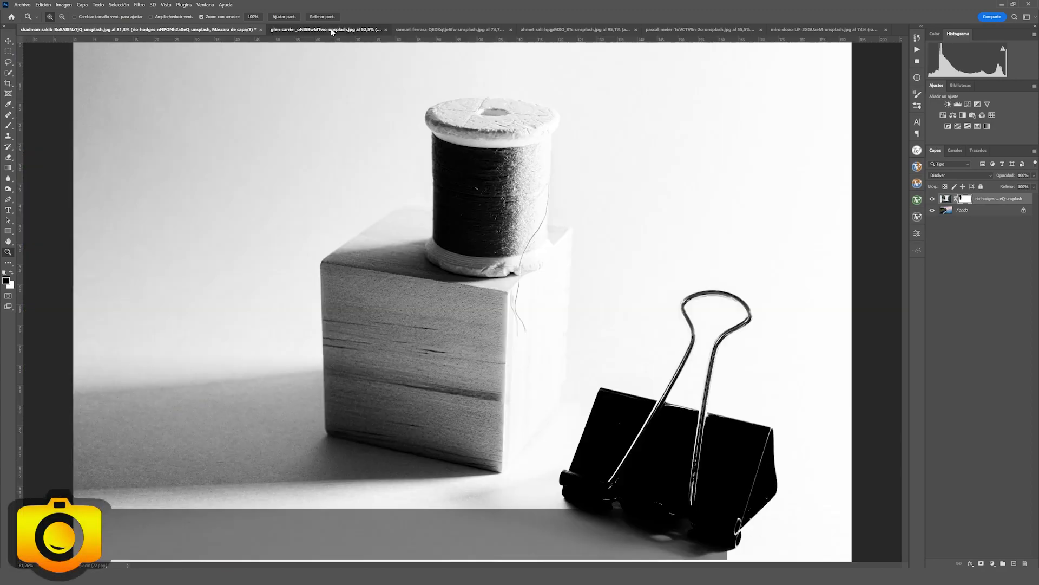
click(932, 200)
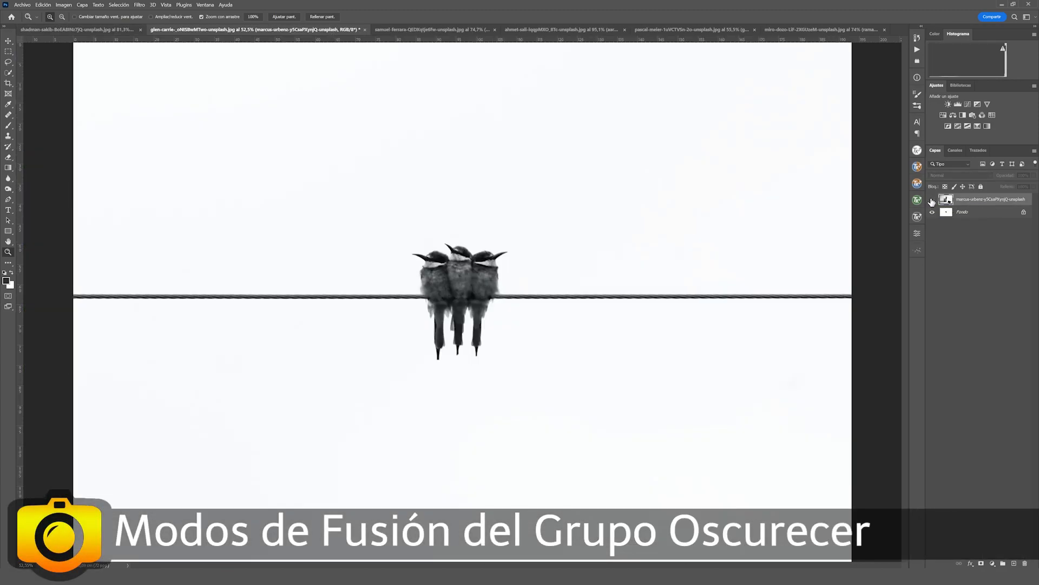
click(932, 201)
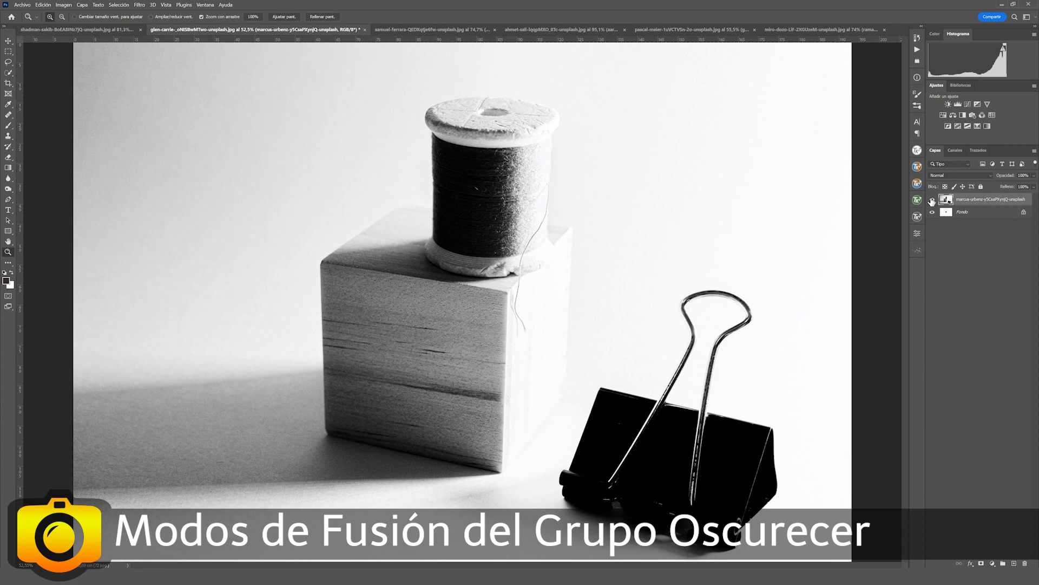
click(932, 200)
click(932, 201)
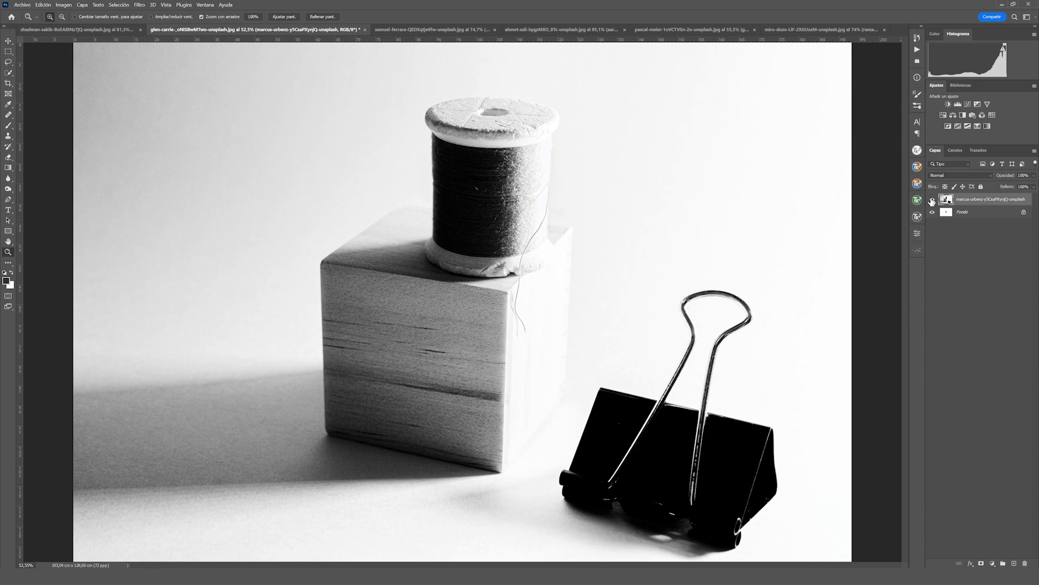
- Set the spool layer's blend mode to Oscurecer and move it left so the birds sit between the spool and the binder clip
key(v)
click(948, 175)
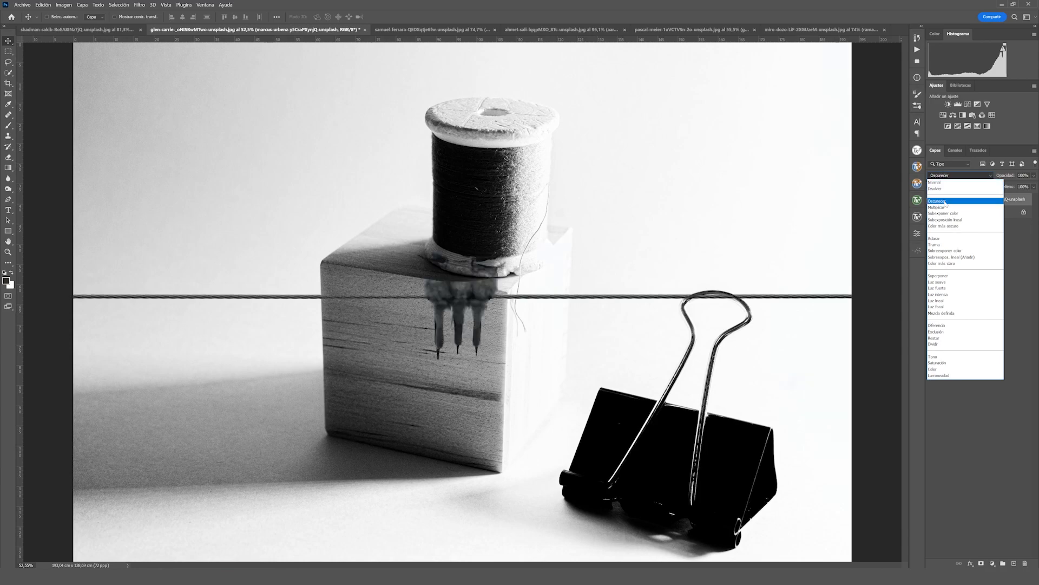
click(938, 201)
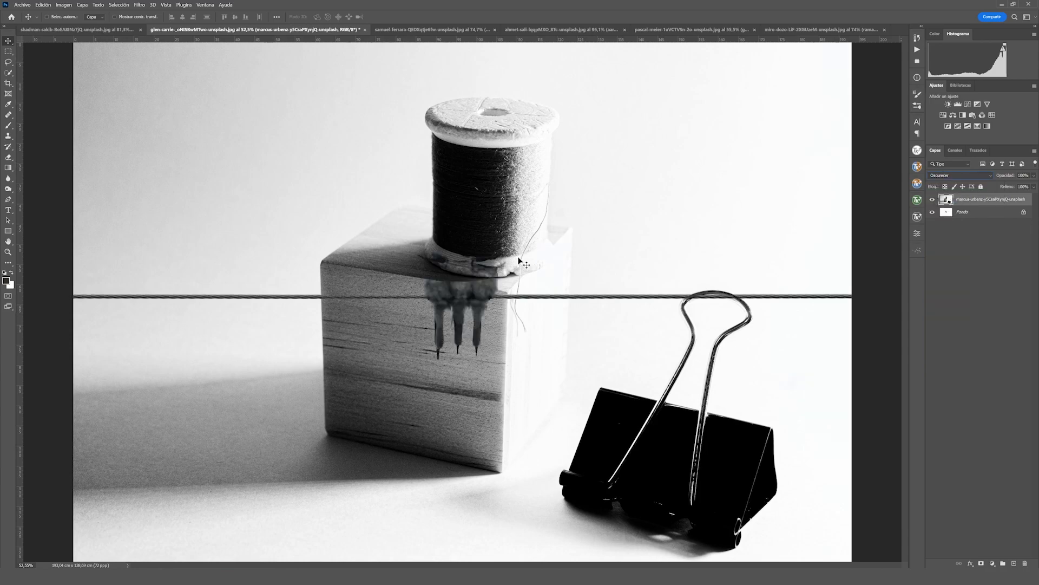
mouse_move(519, 261)
mouse_down()
mouse_move(356, 292)
mouse_move(542, 389)
mouse_move(639, 269)
mouse_move(445, 216)
mouse_move(495, 376)
mouse_move(652, 320)
mouse_move(545, 231)
mouse_move(475, 359)
mouse_move(639, 305)
mouse_move(518, 274)
mouse_move(519, 254)
mouse_up()
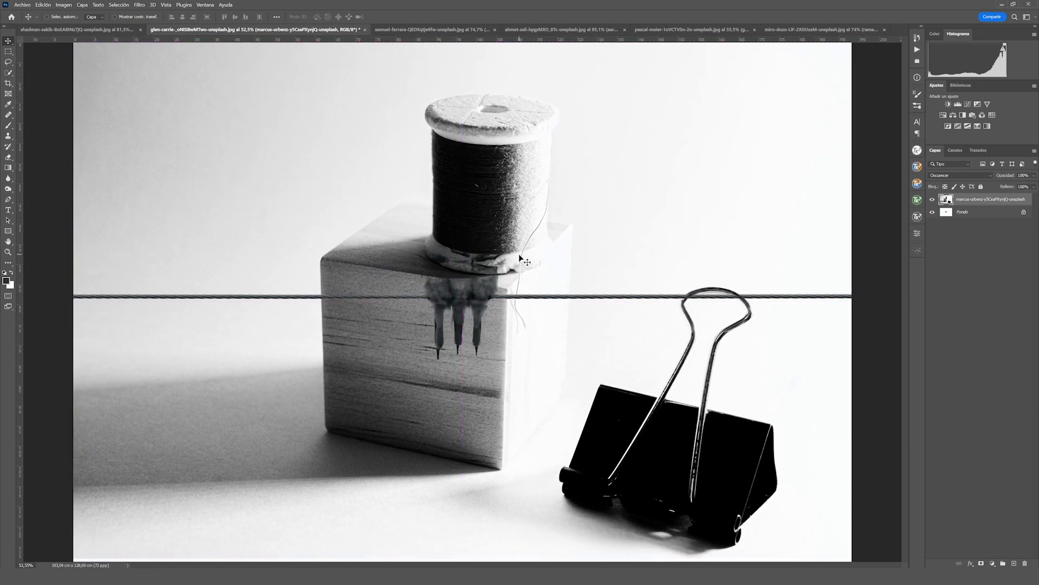
drag(639, 410, 441, 437)
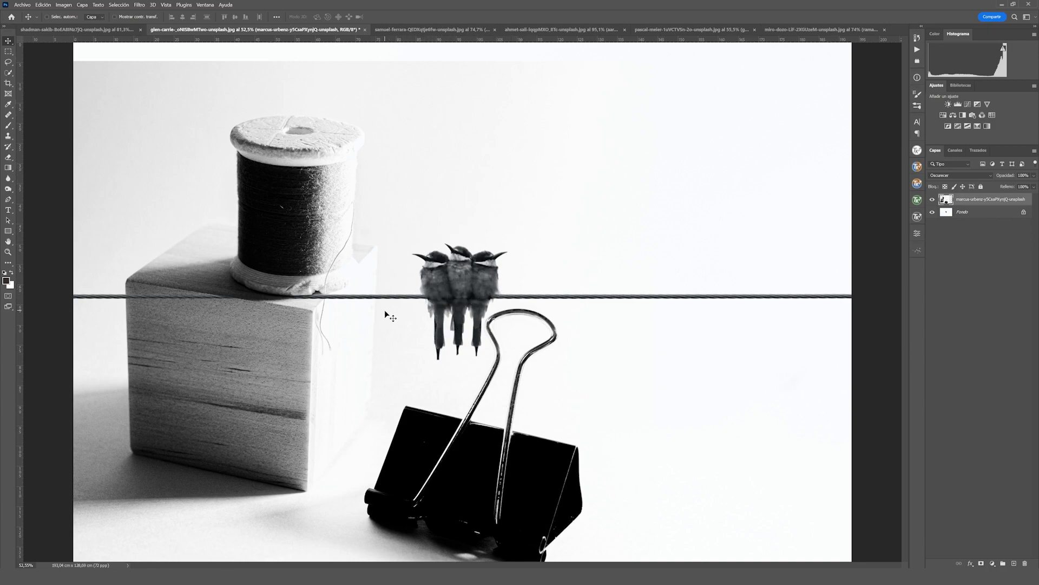
- Reposition the spool photo layer until the three birds lie over the front face of the wooden cube
drag(384, 310, 374, 119)
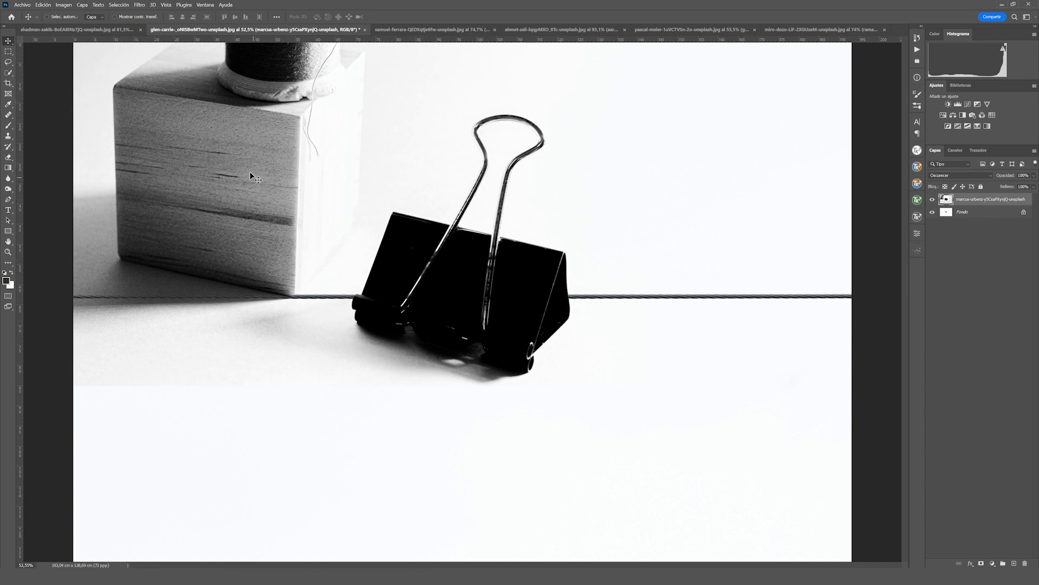
drag(247, 168, 511, 270)
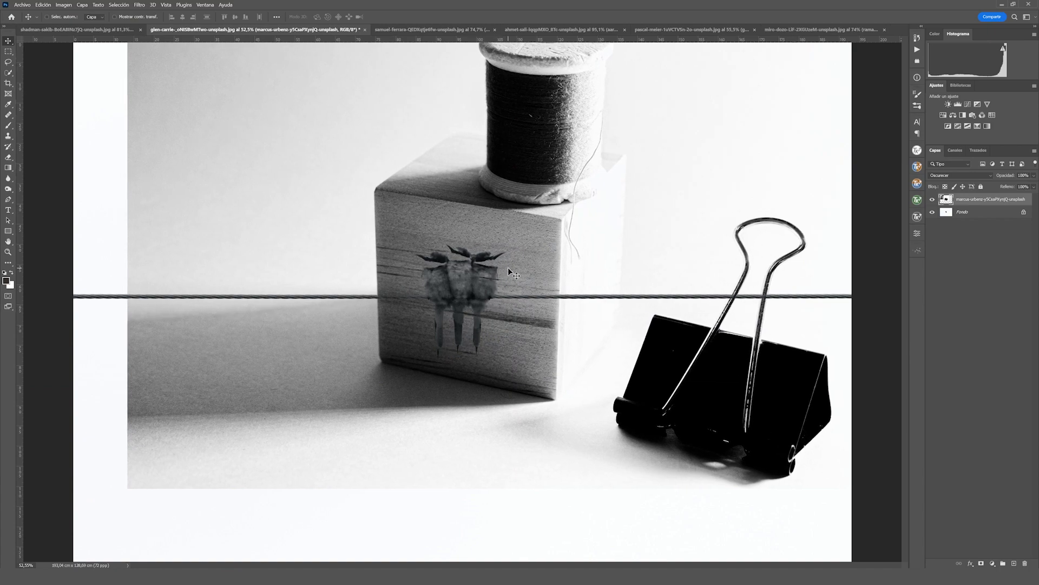
drag(476, 327, 462, 335)
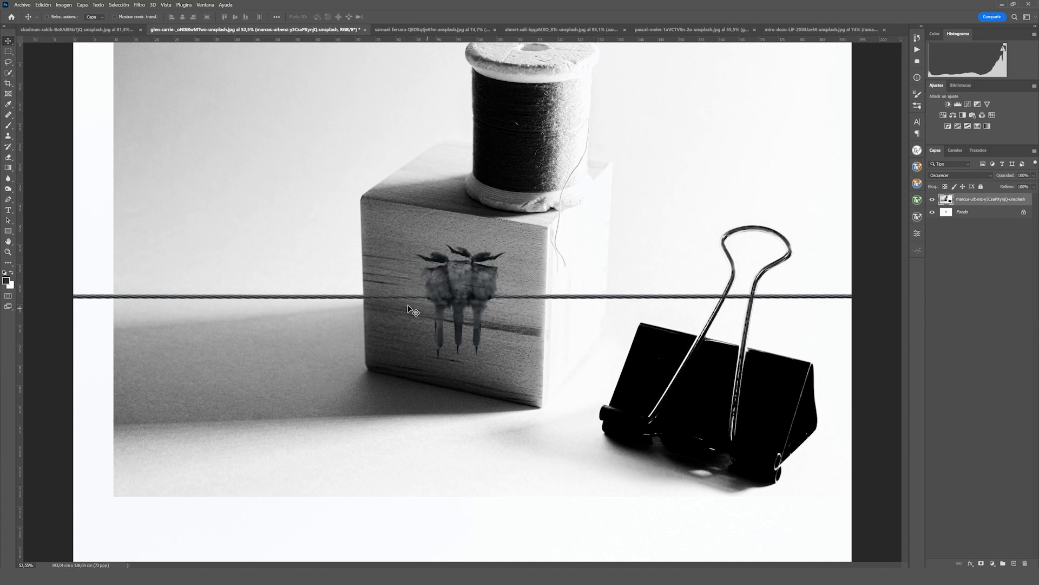
drag(612, 231, 565, 255)
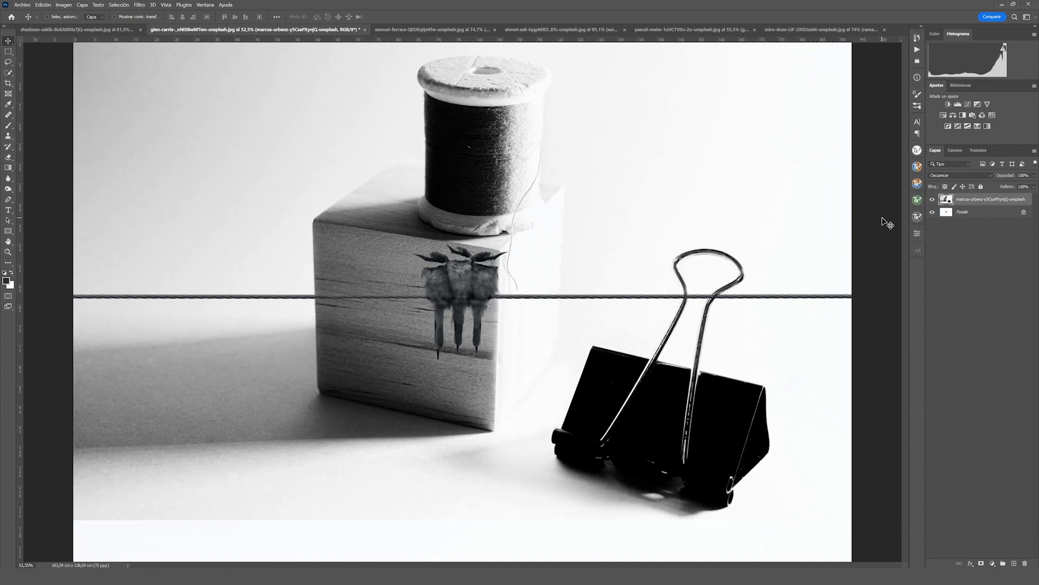
- Try Multiplicar on the spool layer while shifting it down and to the left, and set its blend mode to Subexponer color
click(960, 176)
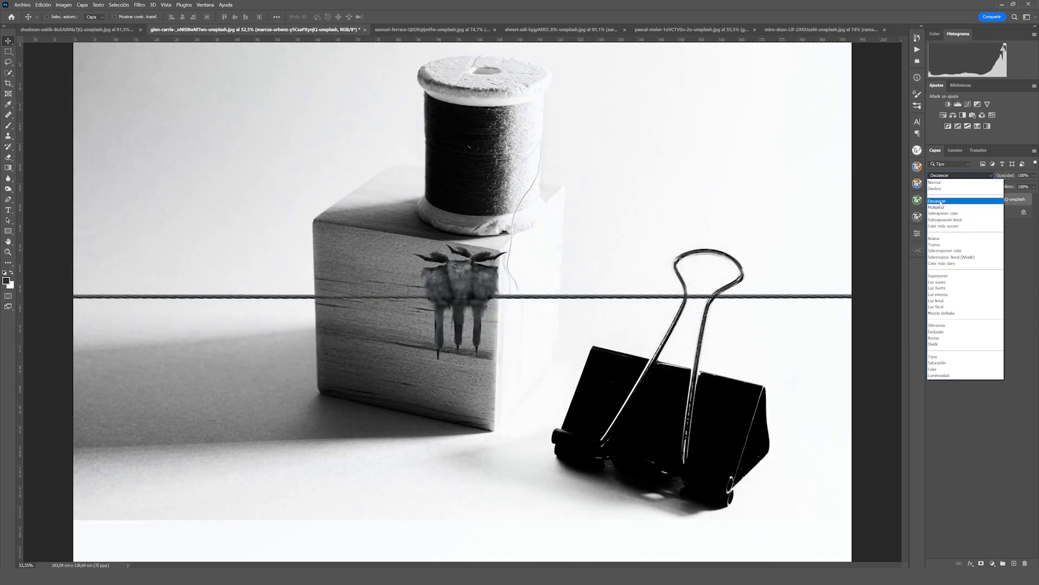
click(943, 207)
drag(445, 314, 458, 371)
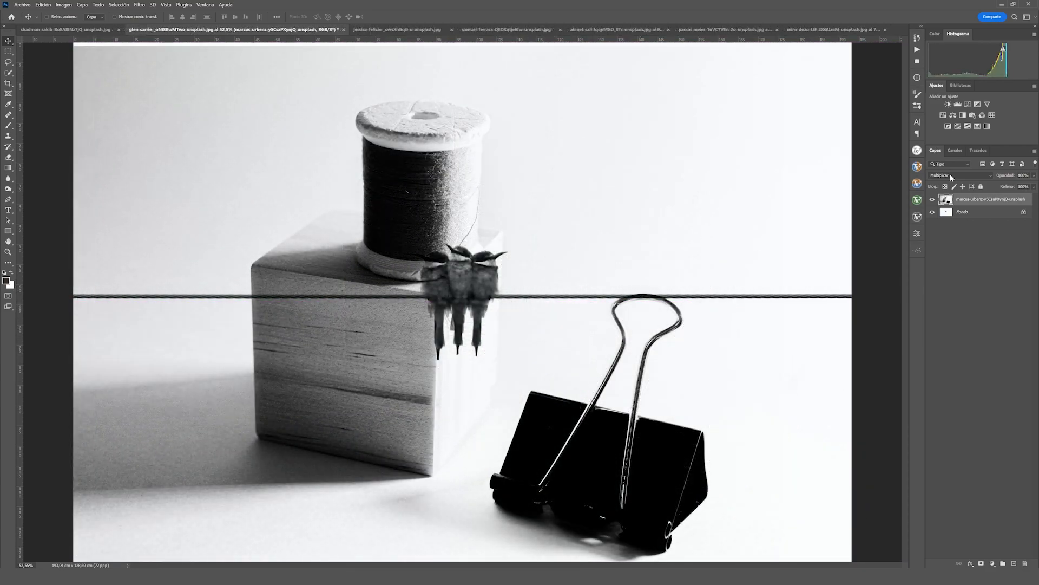
click(951, 176)
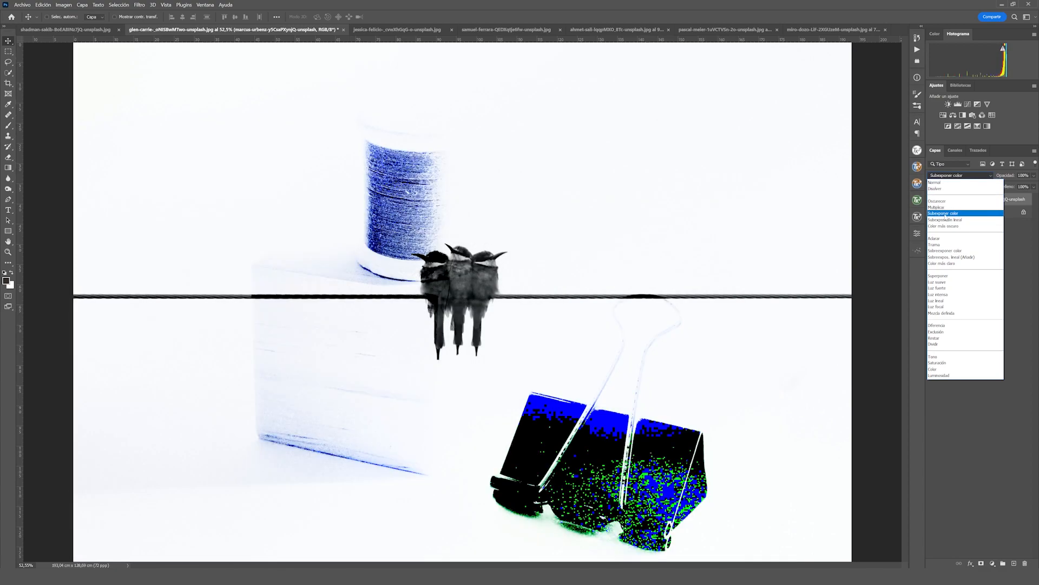
click(945, 215)
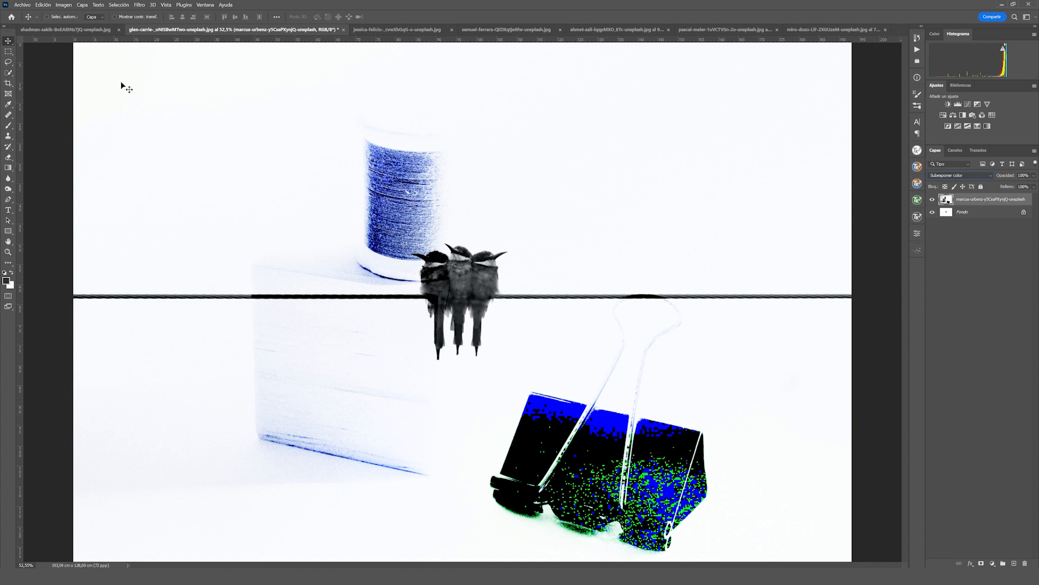
- Switch to the portrait document and toggle the watercolor palette layer's visibility to compare it with the portrait underneath
click(357, 31)
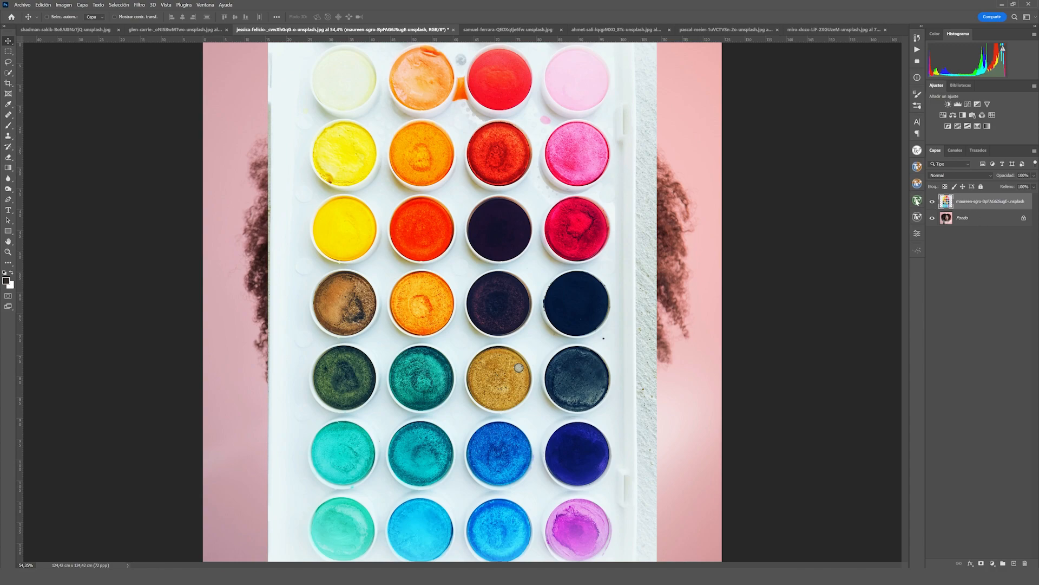
click(933, 202)
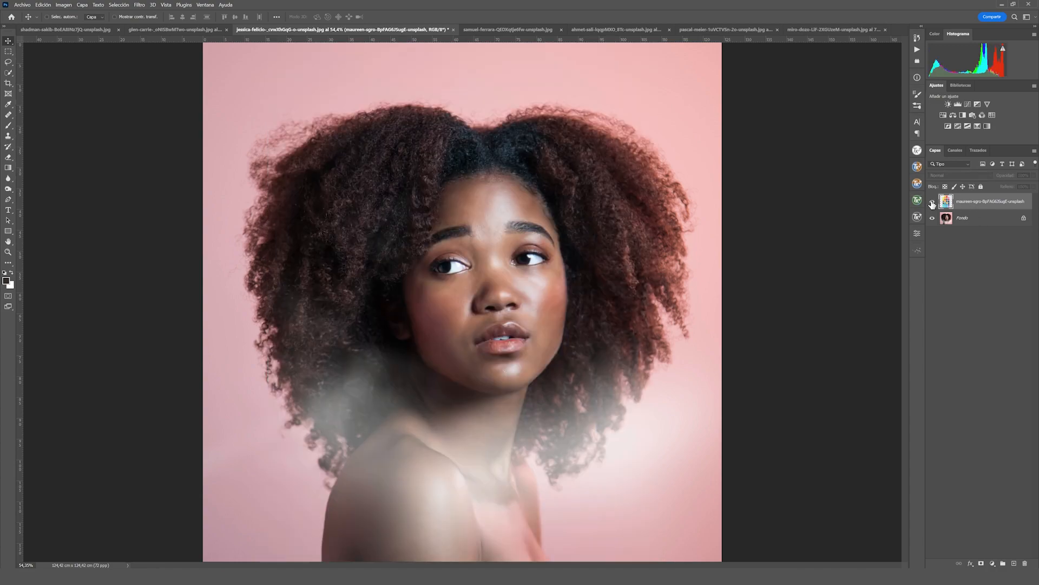
click(932, 202)
click(933, 202)
click(933, 202)
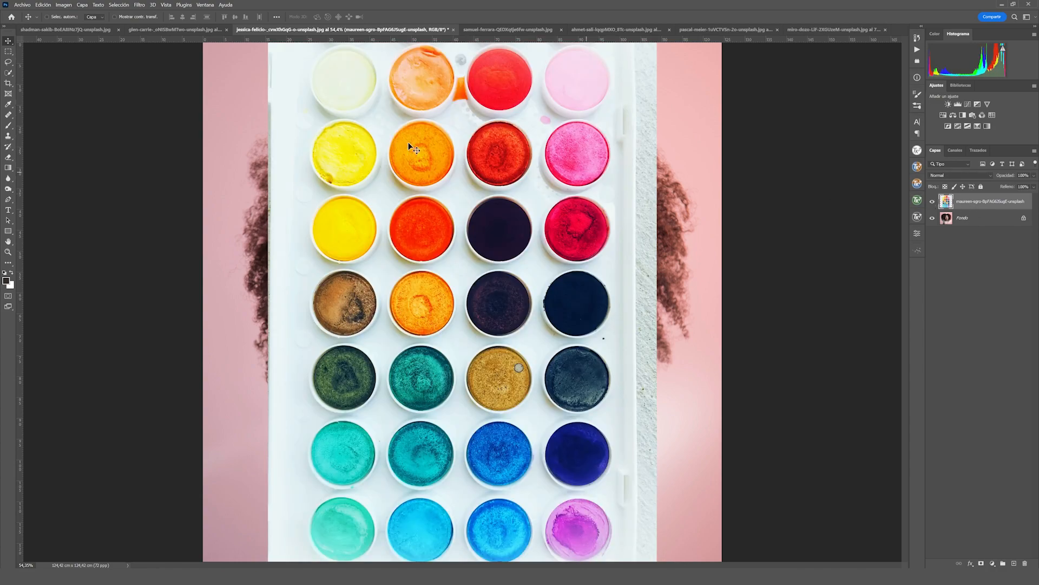
- Set the watercolor palette layer's blend mode to Subexponer color and move the layer slightly right and down over the portrait
click(947, 176)
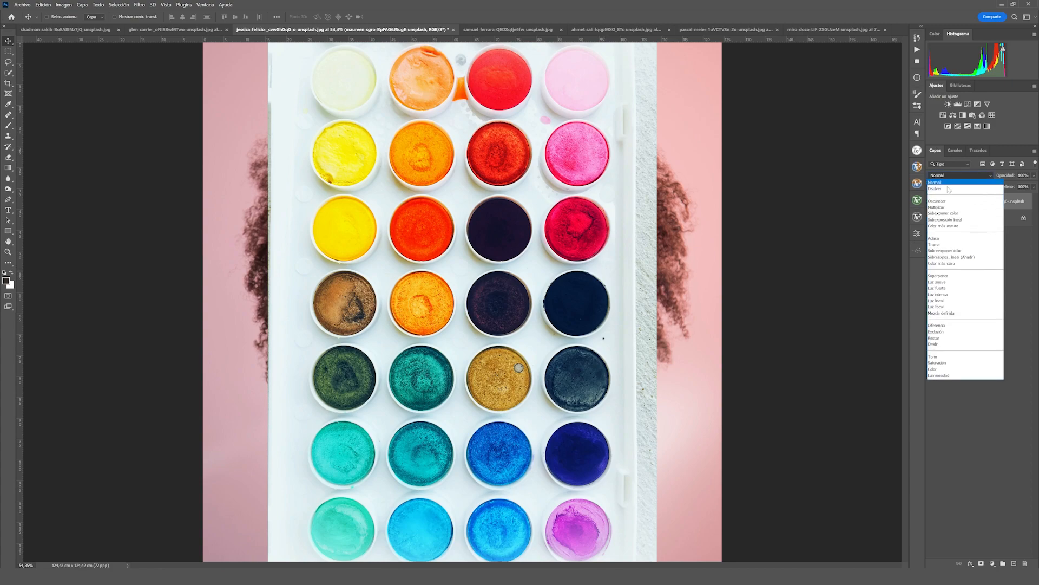
click(952, 216)
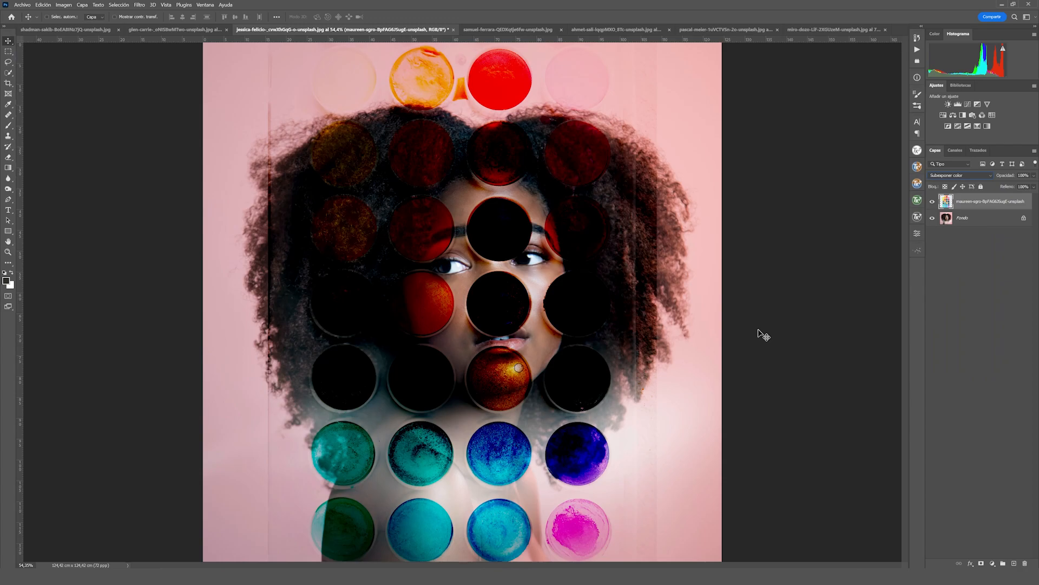
drag(460, 434, 602, 417)
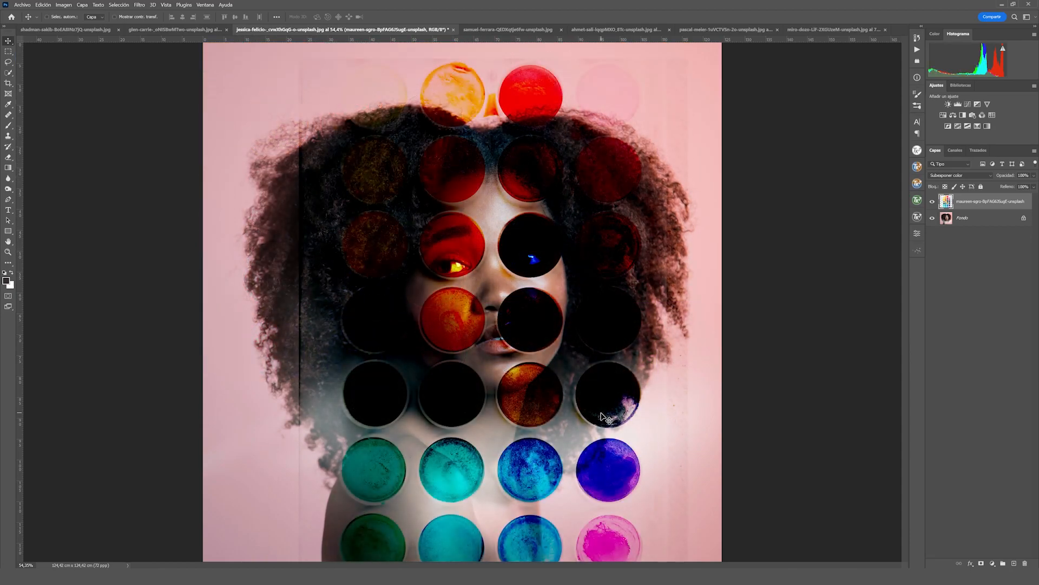
- Set the palette layer's blend mode to Color más oscuro and move the layer left so dark paint pans cover the face
click(953, 176)
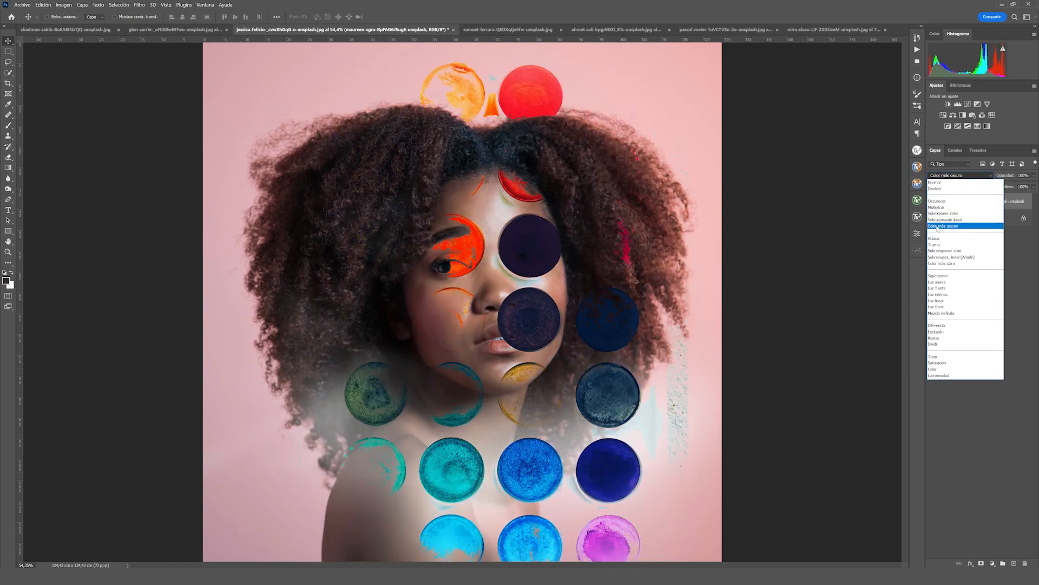
click(937, 227)
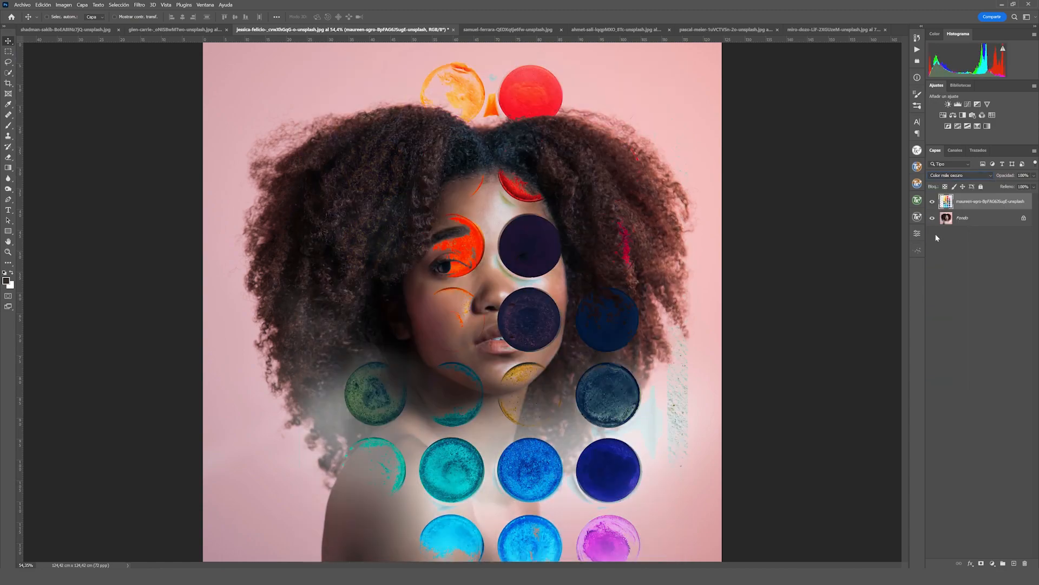
drag(492, 374, 443, 391)
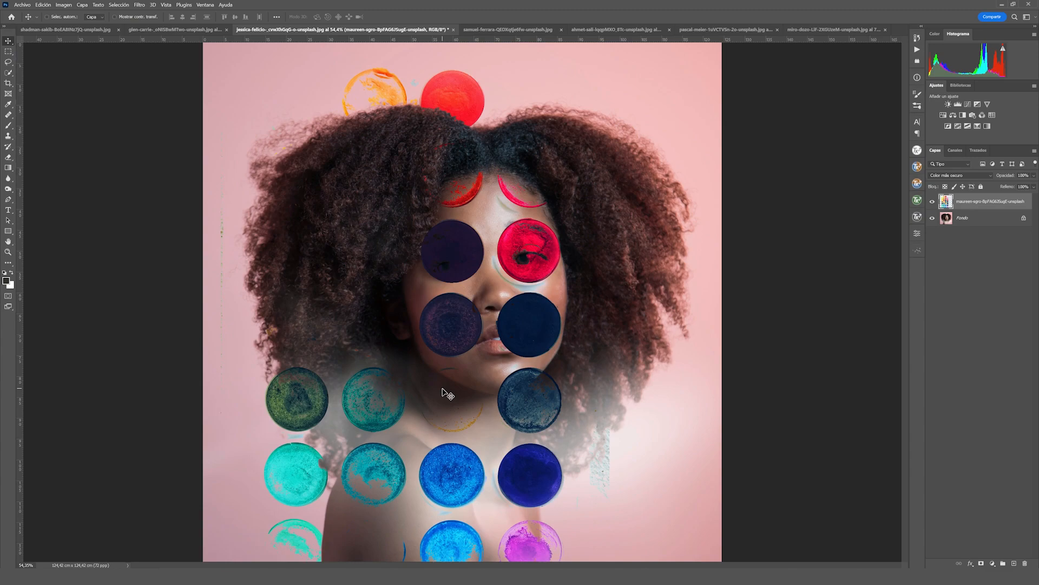
- Set the palette layer's blend mode to Oscurecer and move the layer around so different paint colors fall over the face and hair
click(960, 175)
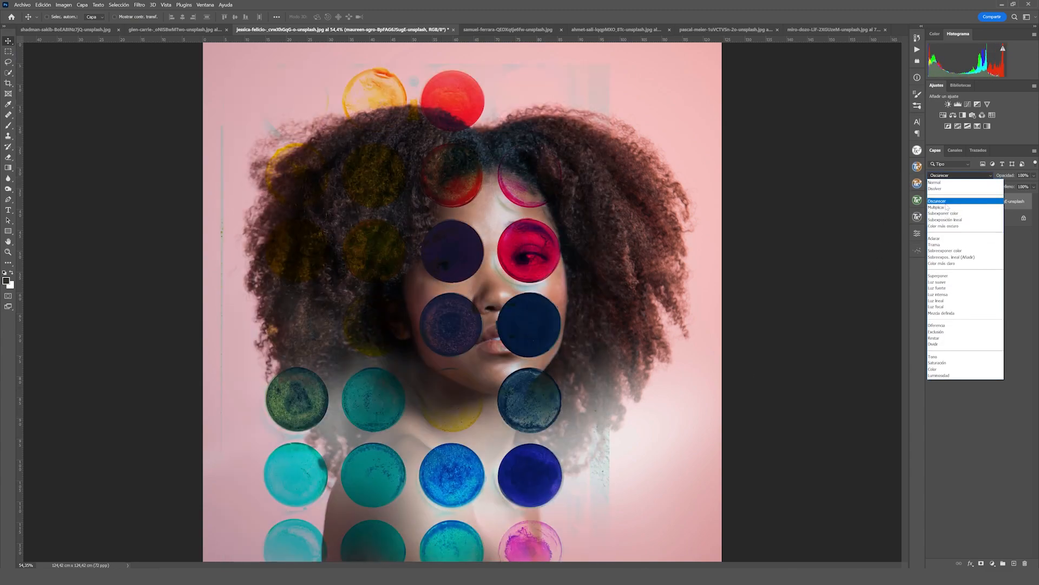
click(938, 201)
drag(487, 317, 561, 271)
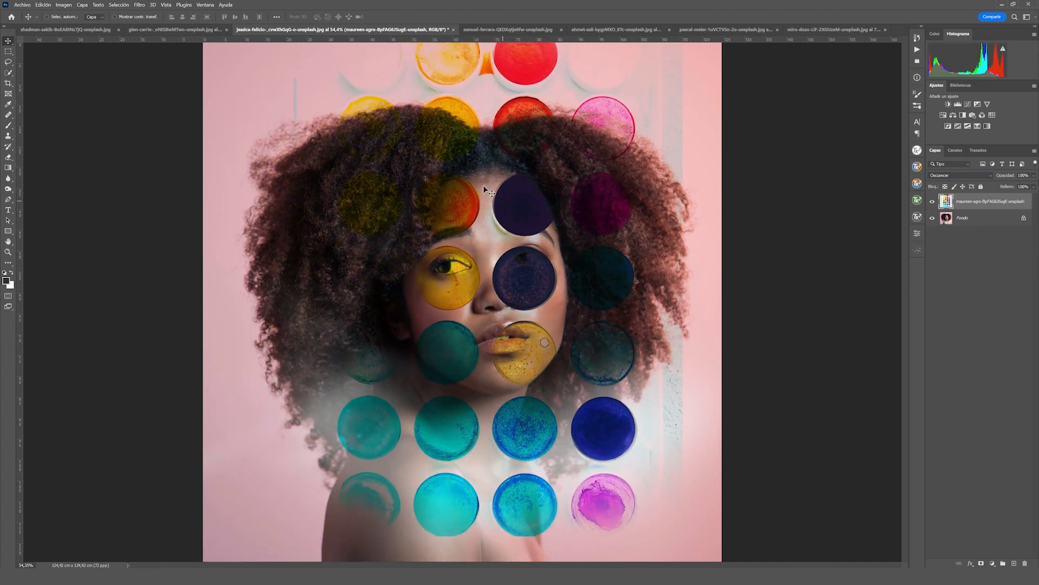
drag(543, 169, 505, 243)
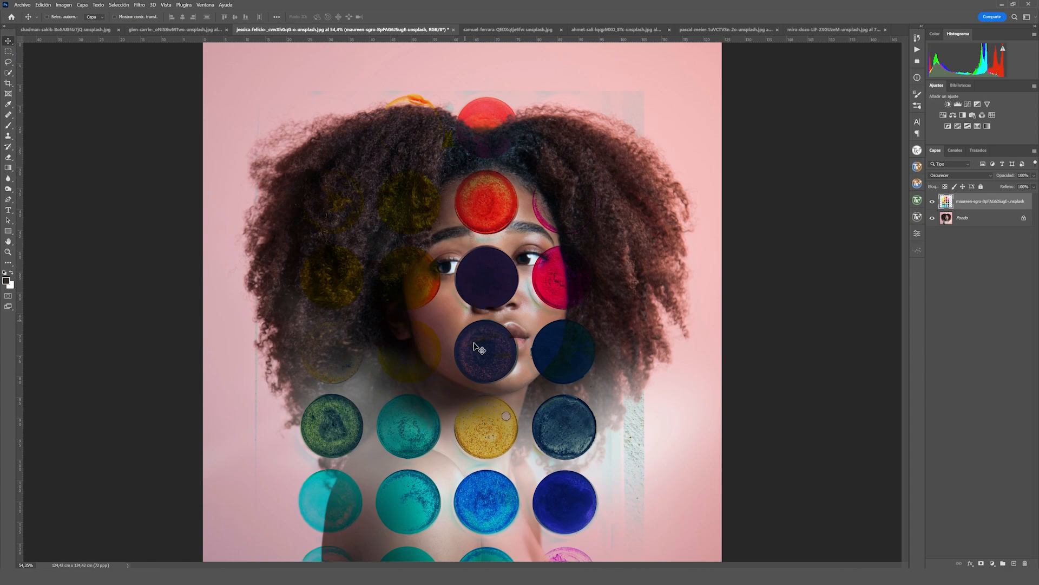
drag(522, 388, 488, 287)
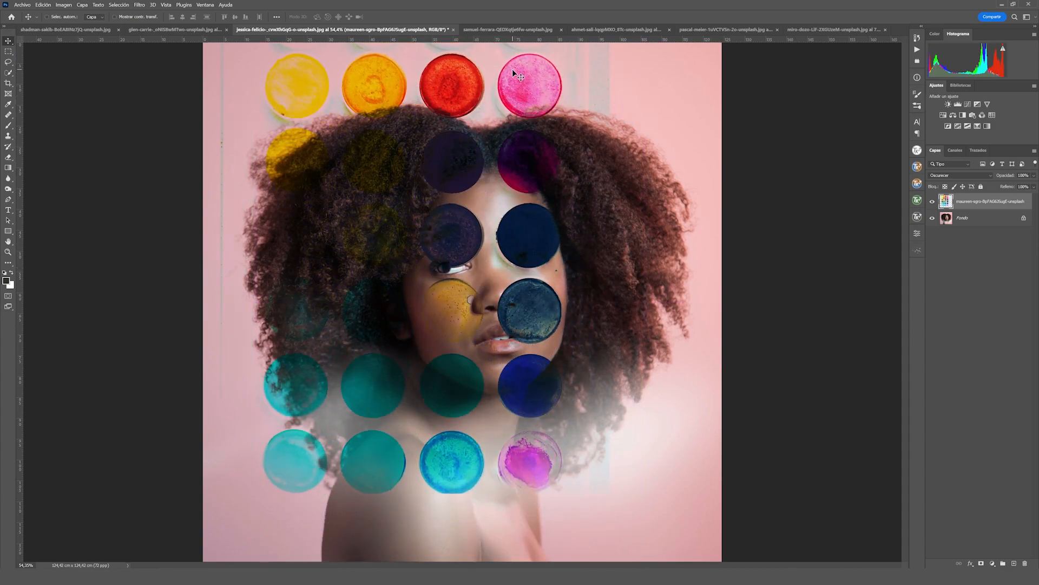
- Switch to the night city skyline document and hide the bokeh lights layer above the background
click(492, 30)
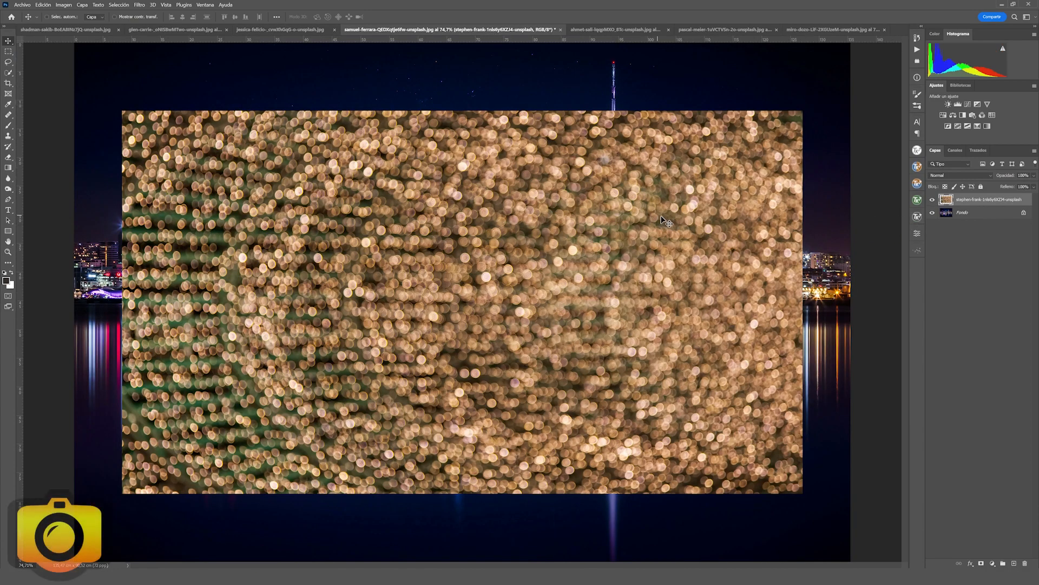
click(932, 200)
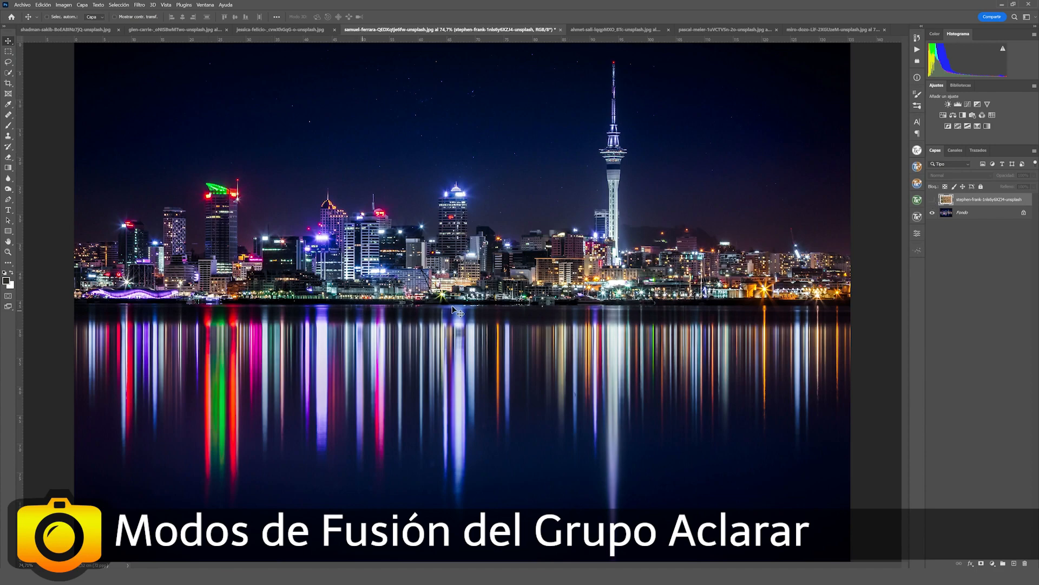
- Show the bokeh lights layer, set its blend mode to Aclarar, and move it around over the night skyline
click(932, 201)
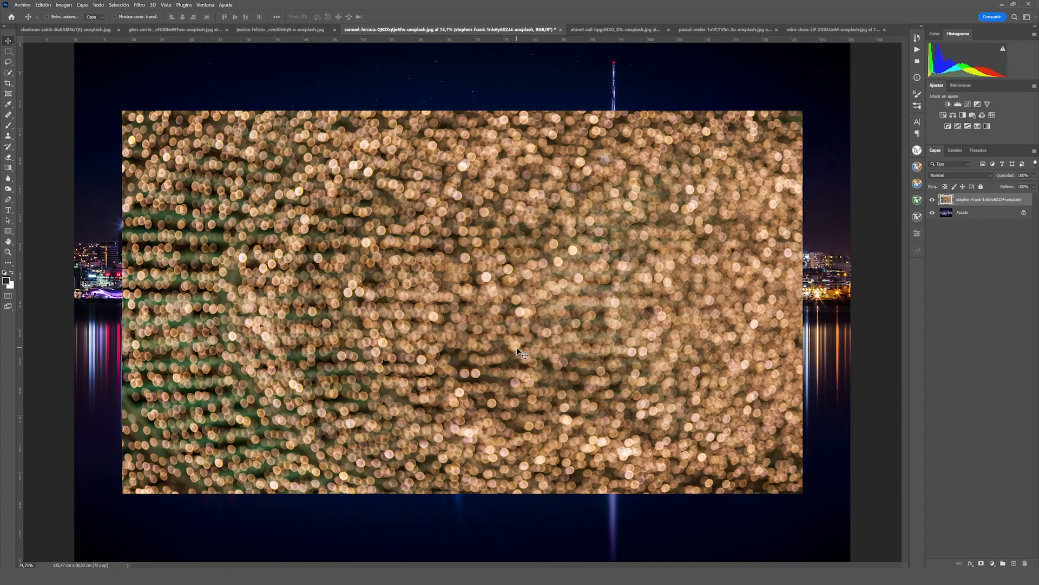
click(943, 176)
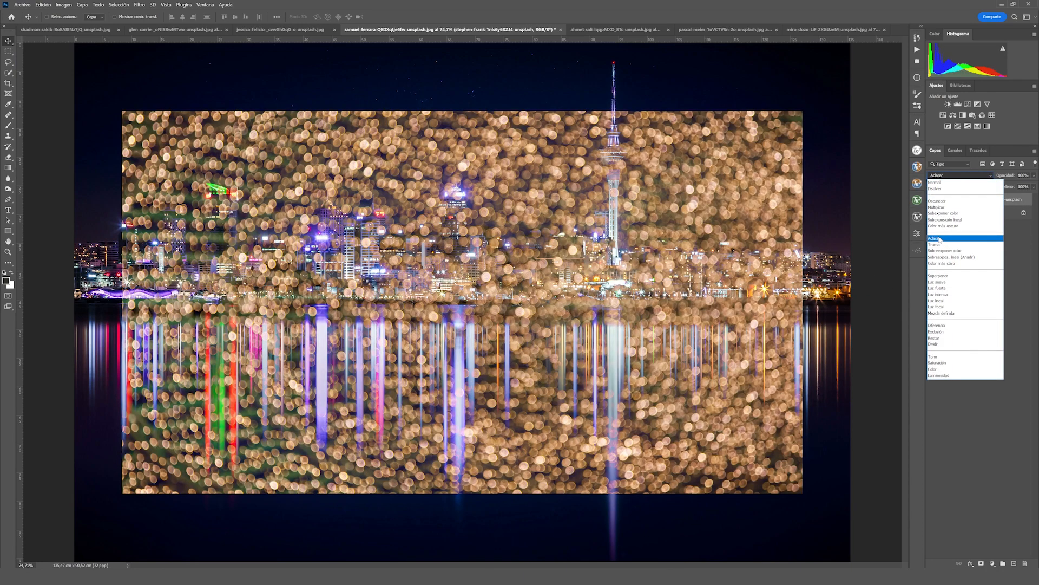
click(940, 238)
drag(532, 238, 538, 185)
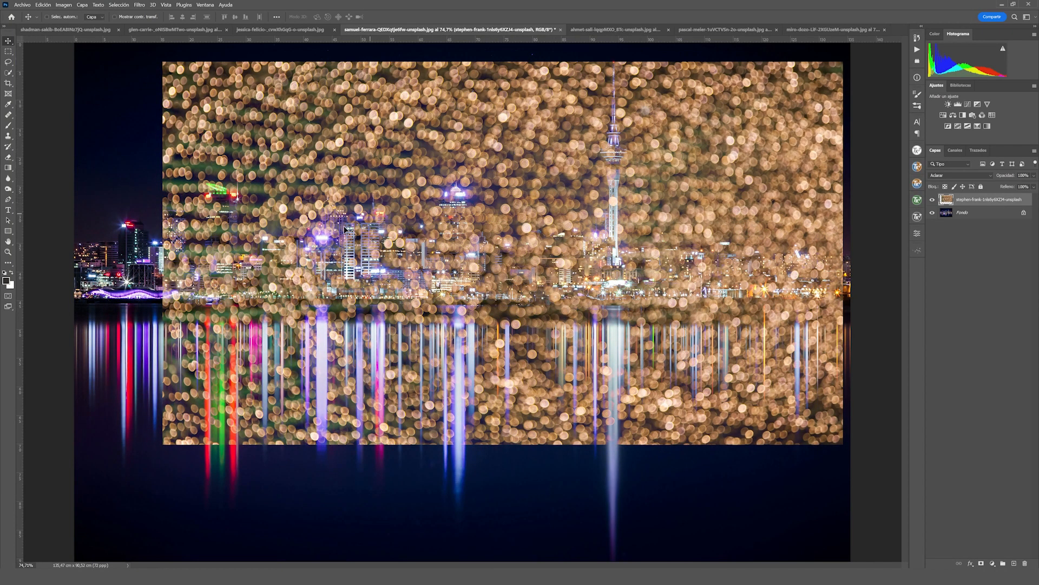
drag(341, 243, 348, 245)
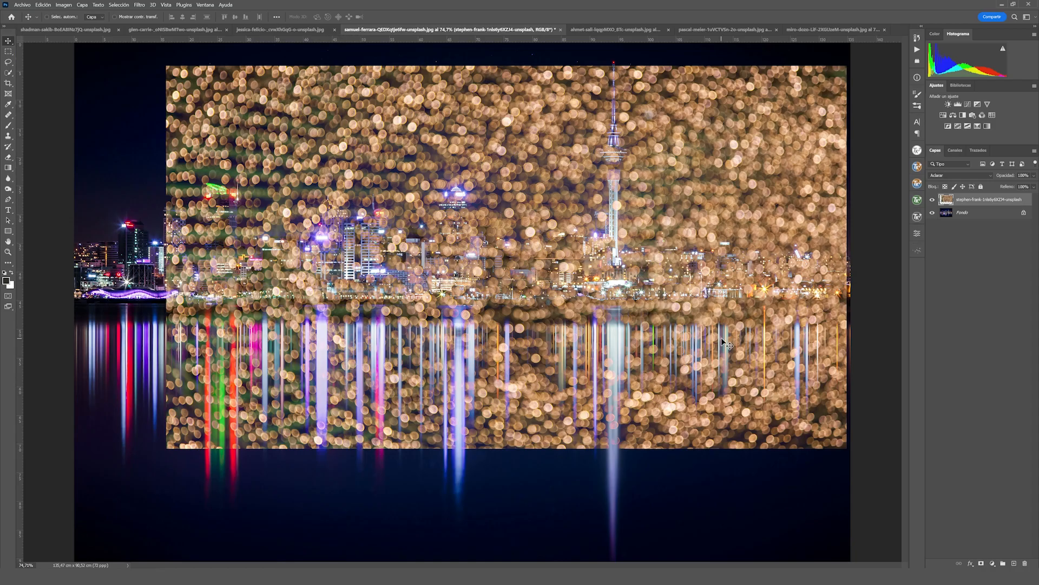
drag(728, 339, 667, 371)
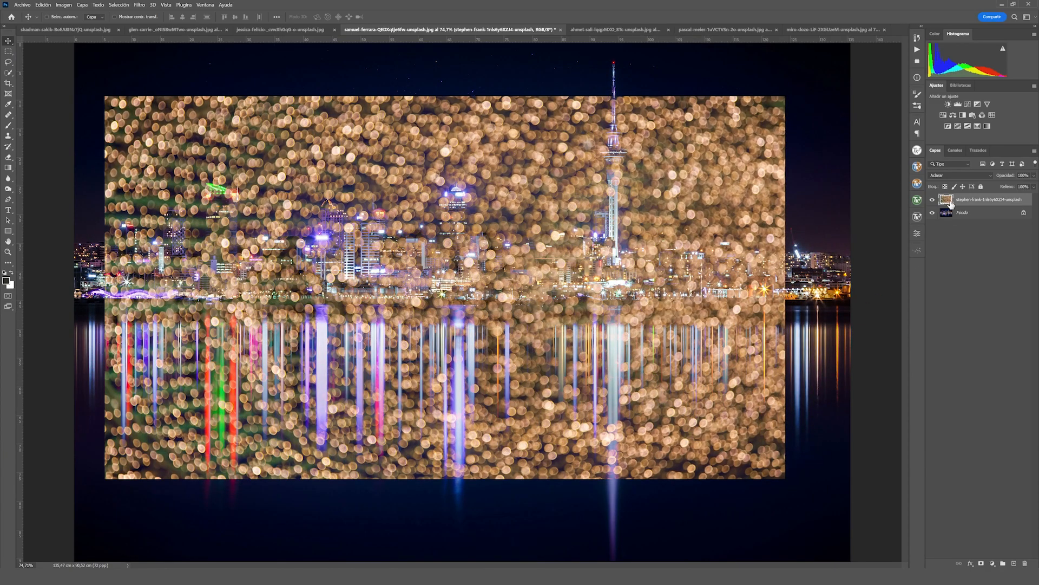
- Set the bokeh lights layer's blend mode to Trama and move the layer slightly right and down over the skyline
click(948, 176)
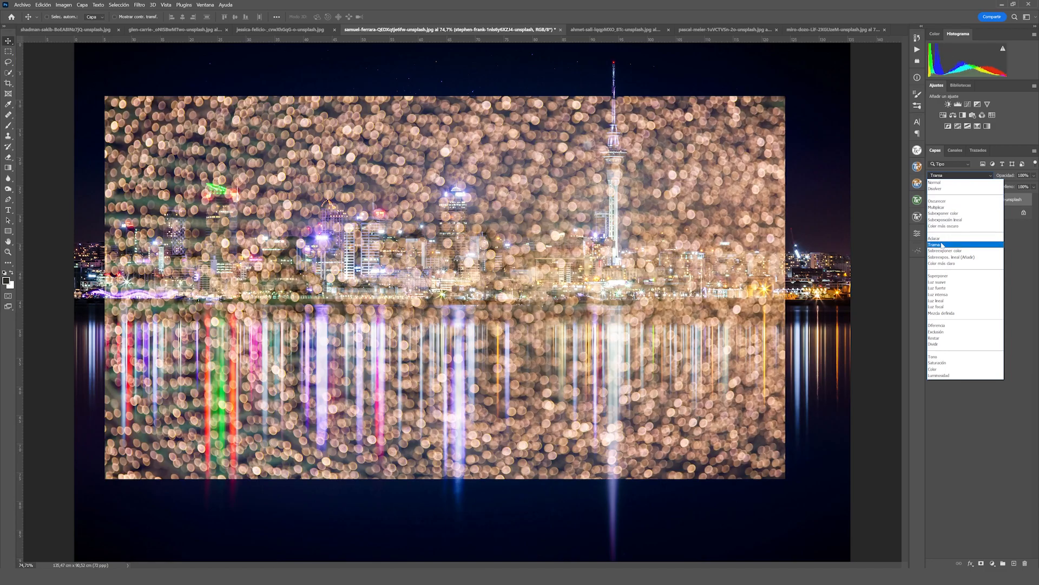
click(941, 245)
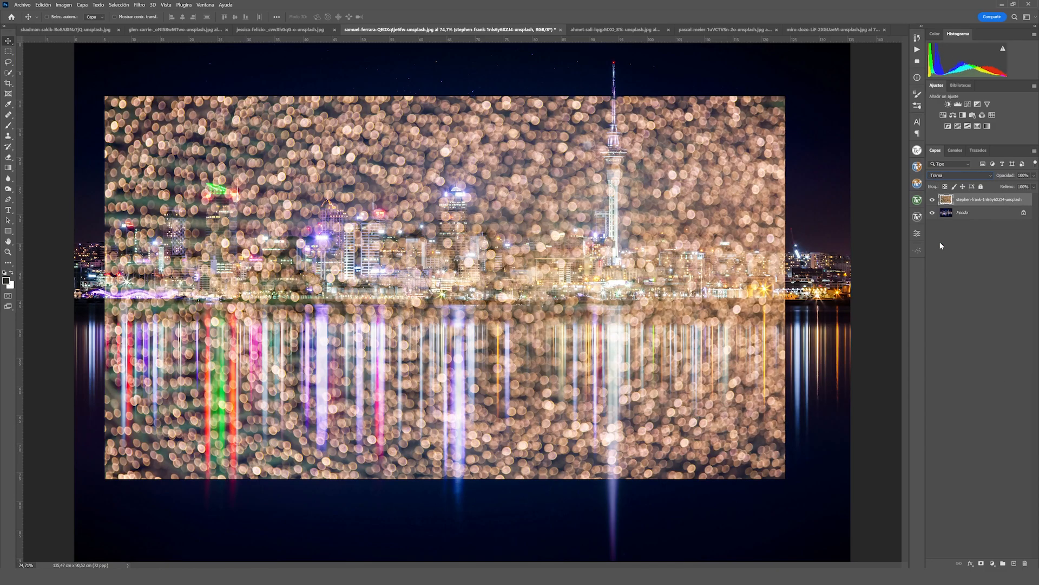
mouse_move(446, 355)
mouse_down()
mouse_move(547, 320)
mouse_move(436, 305)
mouse_move(382, 386)
mouse_move(444, 522)
mouse_move(567, 411)
mouse_move(560, 346)
mouse_move(455, 335)
mouse_move(410, 370)
mouse_move(441, 301)
mouse_move(492, 344)
mouse_move(497, 400)
mouse_move(454, 368)
mouse_move(438, 380)
mouse_move(458, 361)
mouse_move(457, 370)
mouse_up()
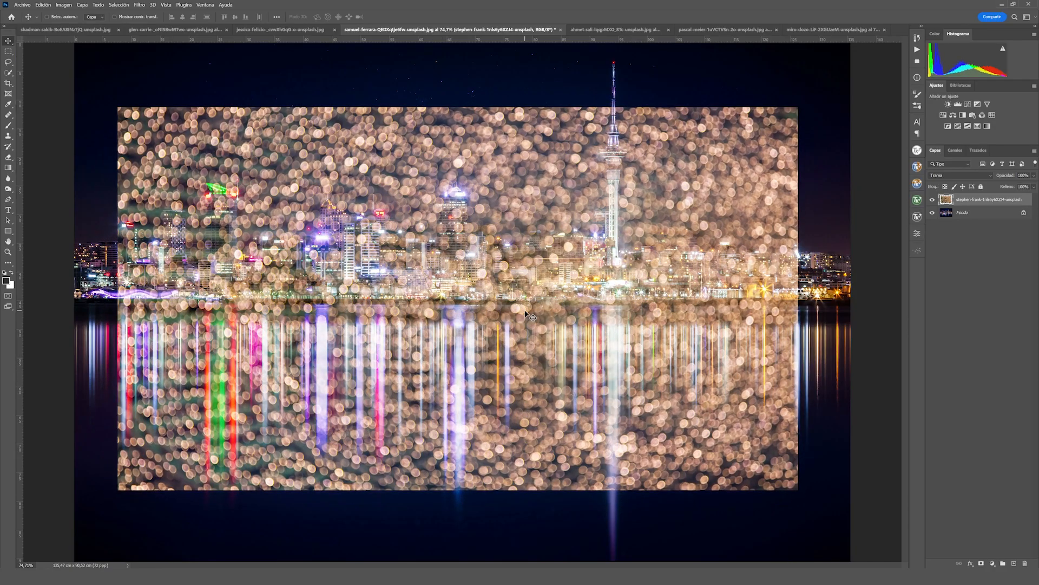
mouse_move(530, 316)
mouse_down()
mouse_move(543, 309)
mouse_move(477, 309)
mouse_move(602, 338)
mouse_move(532, 249)
mouse_move(513, 344)
mouse_move(516, 320)
mouse_move(558, 287)
mouse_move(509, 329)
mouse_move(521, 373)
mouse_move(543, 314)
mouse_move(524, 320)
mouse_up()
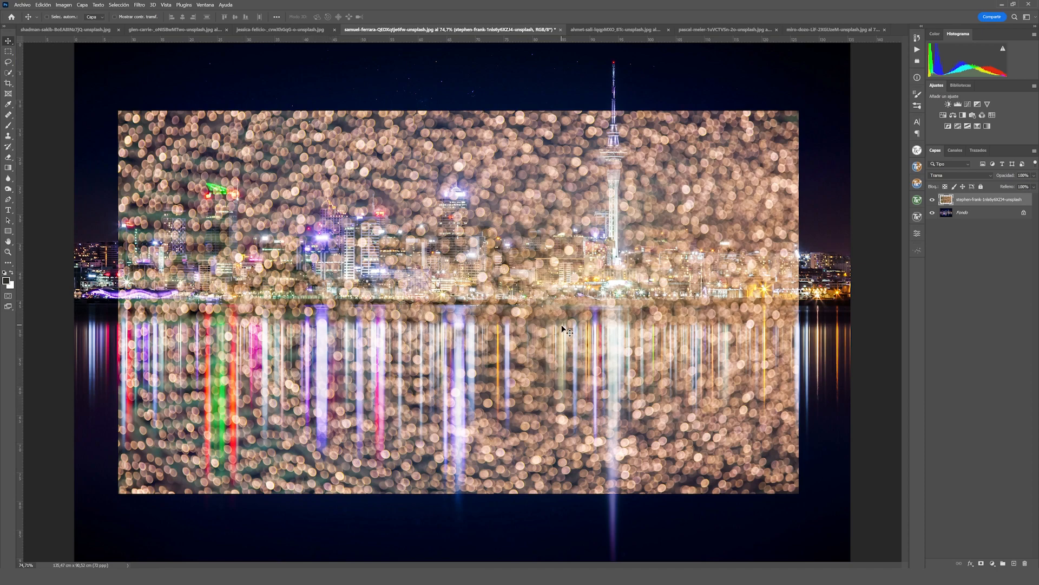
- Set the bokeh lights layer's blend mode to Sobreexponer color and move the layer slightly up, keeping its opacity at 100%
click(939, 176)
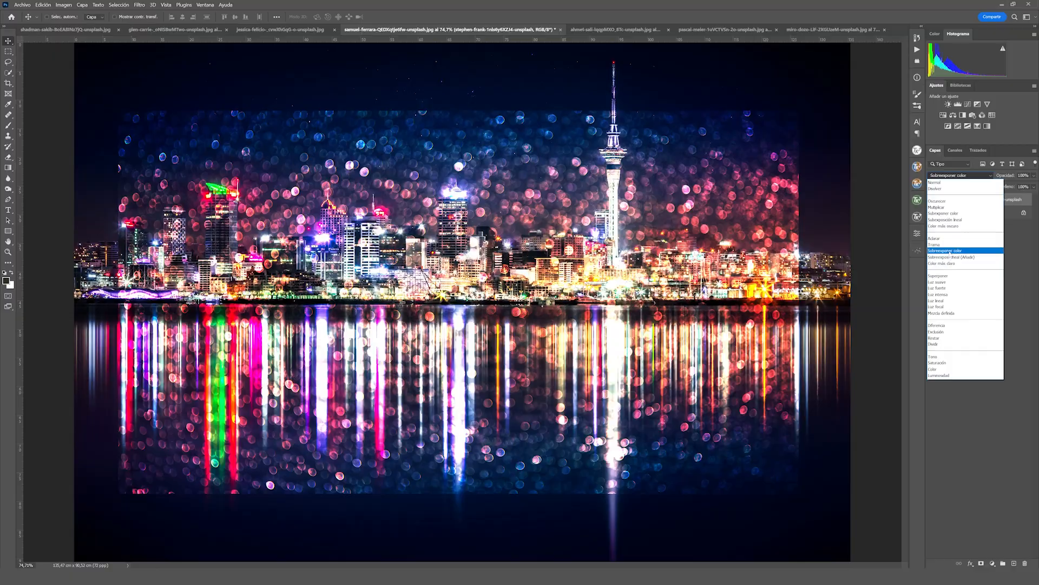
click(950, 251)
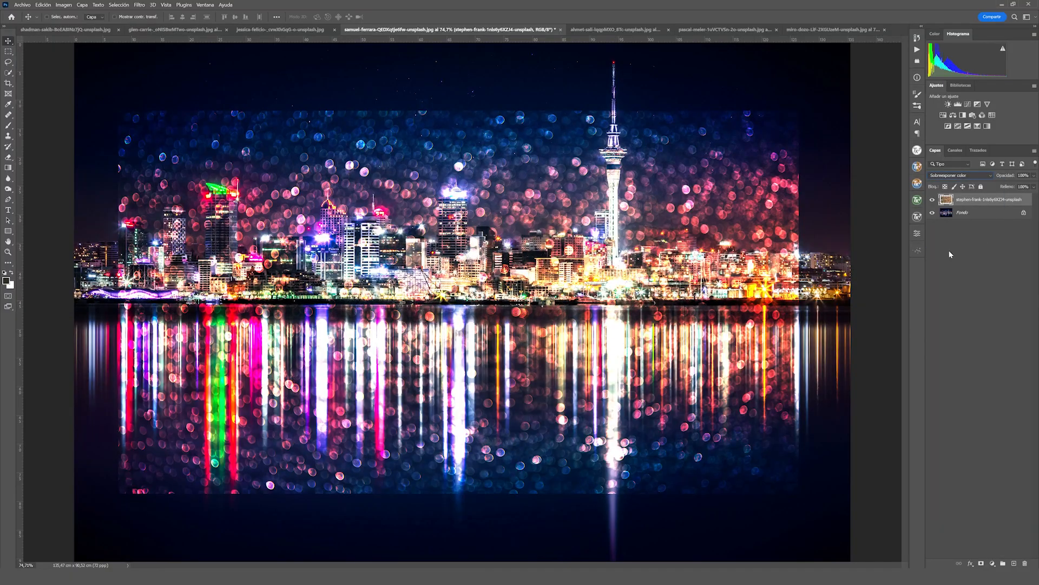
mouse_move(523, 293)
mouse_down()
mouse_move(605, 227)
mouse_move(461, 217)
mouse_move(236, 367)
mouse_move(105, 373)
mouse_move(223, 331)
mouse_move(588, 292)
mouse_move(664, 253)
mouse_move(673, 232)
mouse_move(605, 236)
mouse_move(484, 282)
mouse_move(519, 313)
mouse_move(544, 282)
mouse_move(552, 244)
mouse_move(529, 310)
mouse_move(523, 285)
mouse_up()
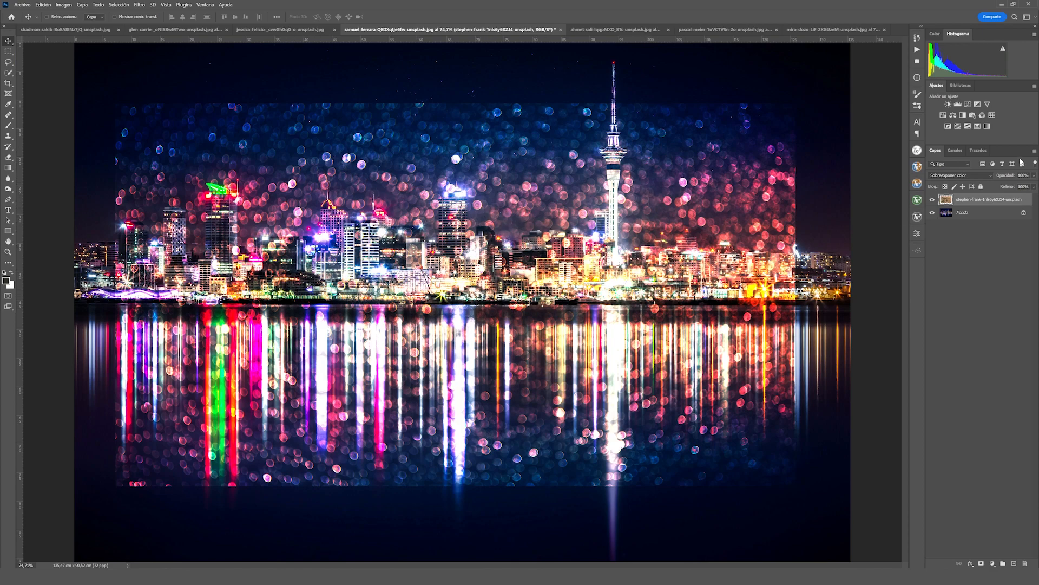
mouse_move(1007, 176)
mouse_down()
mouse_move(985, 176)
mouse_move(1022, 171)
mouse_up()
- Set the bokeh lights layer's blend mode to Sobreexpos. lineal (Añadir) and move the layer left and down over the skyline
click(947, 176)
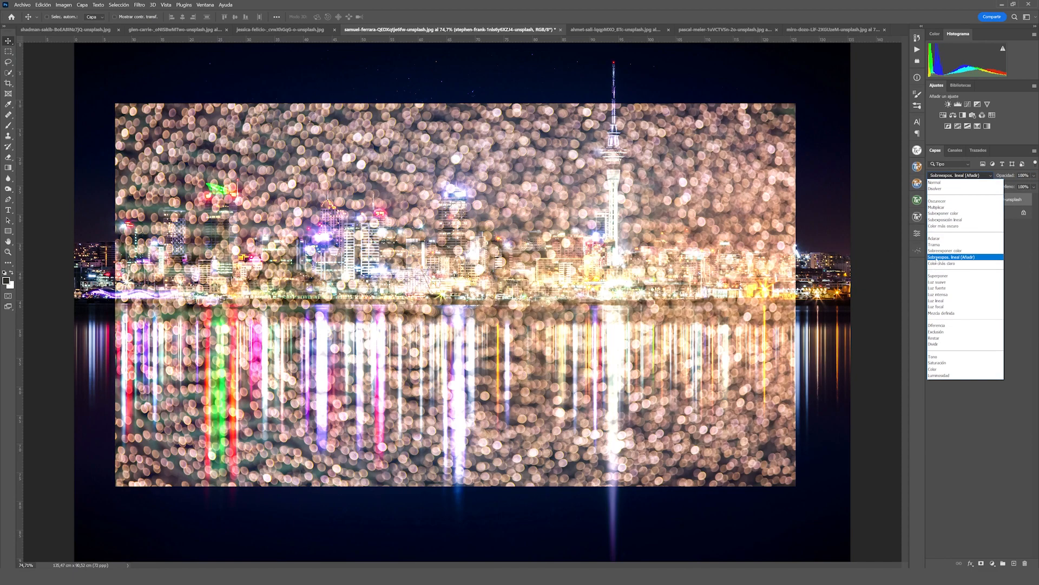
click(973, 258)
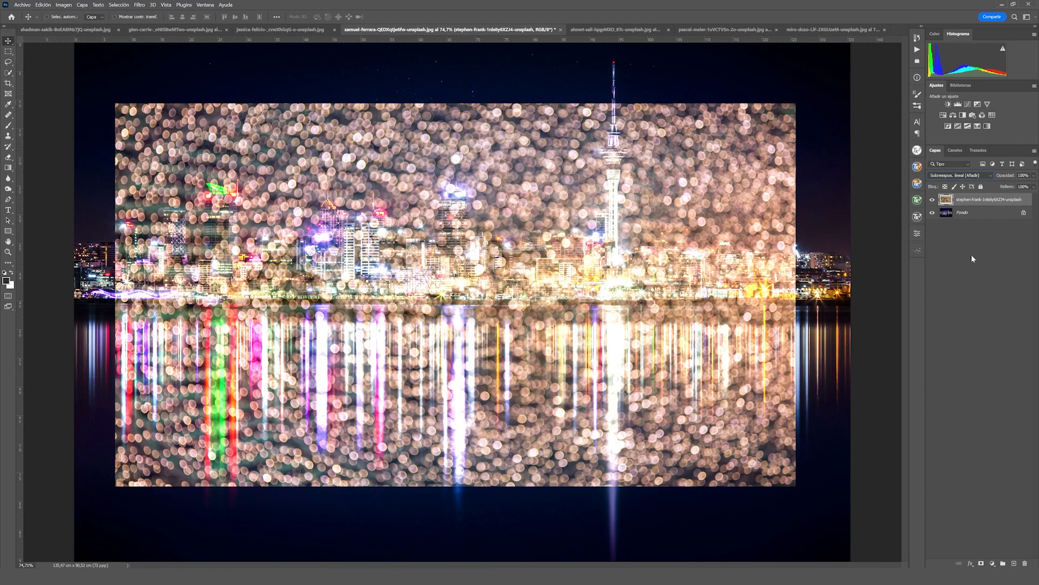
drag(475, 282, 476, 331)
click(954, 176)
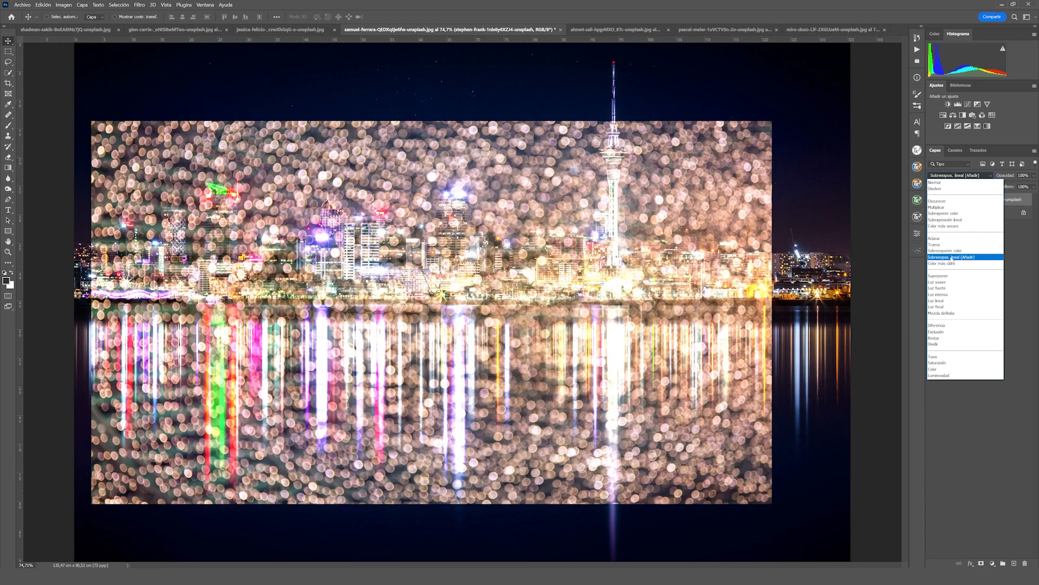
click(952, 258)
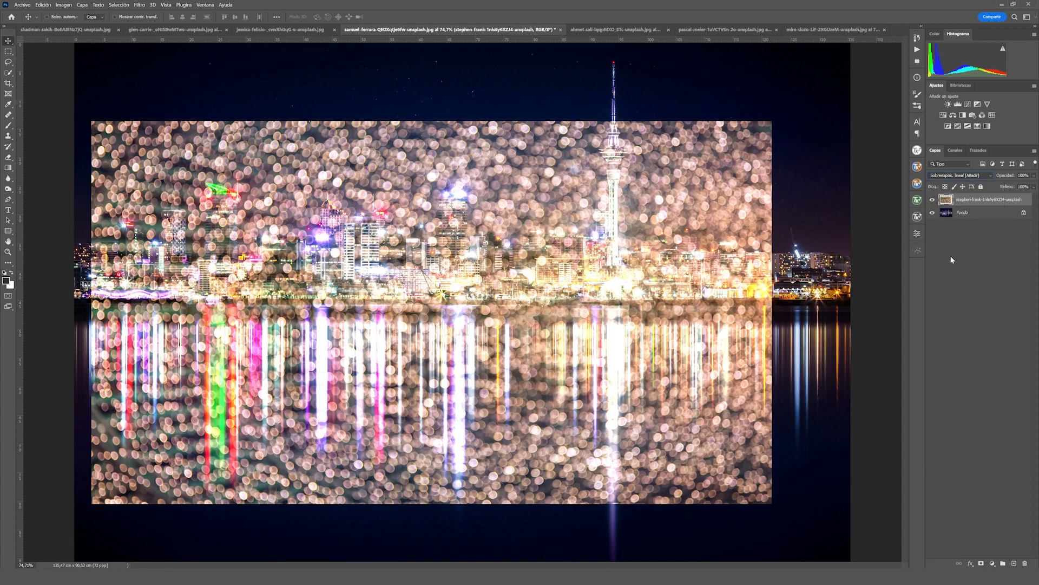
- Set the bokeh lights layer's blend mode to Color más claro and move the layer right and up over the skyline
click(948, 177)
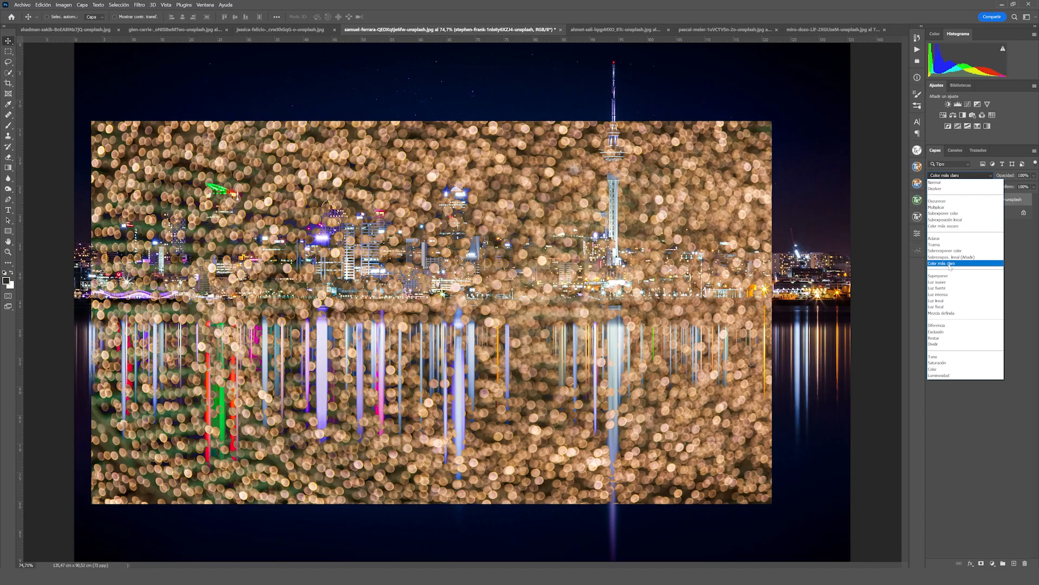
click(950, 264)
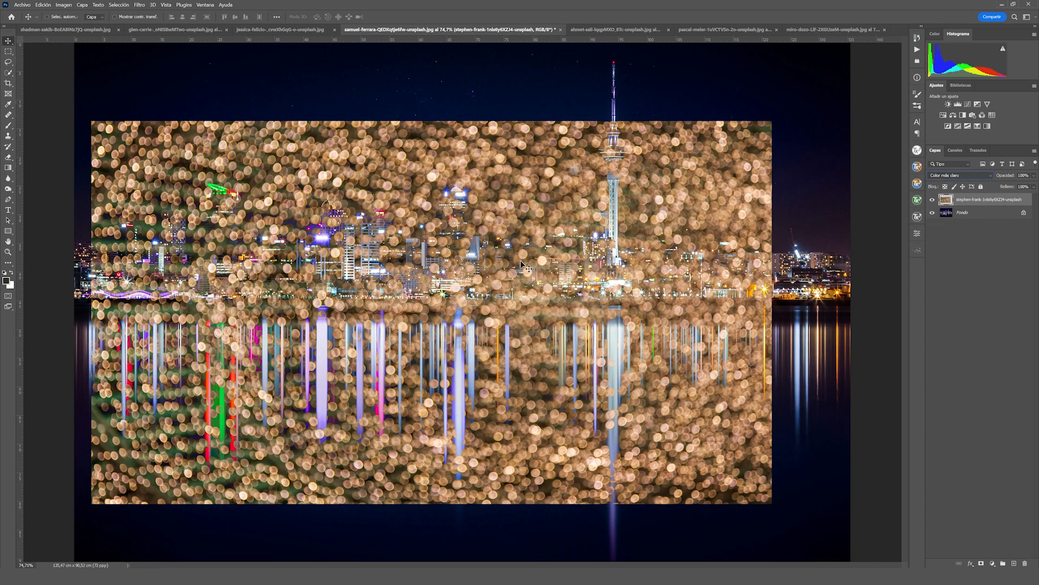
drag(387, 286, 413, 268)
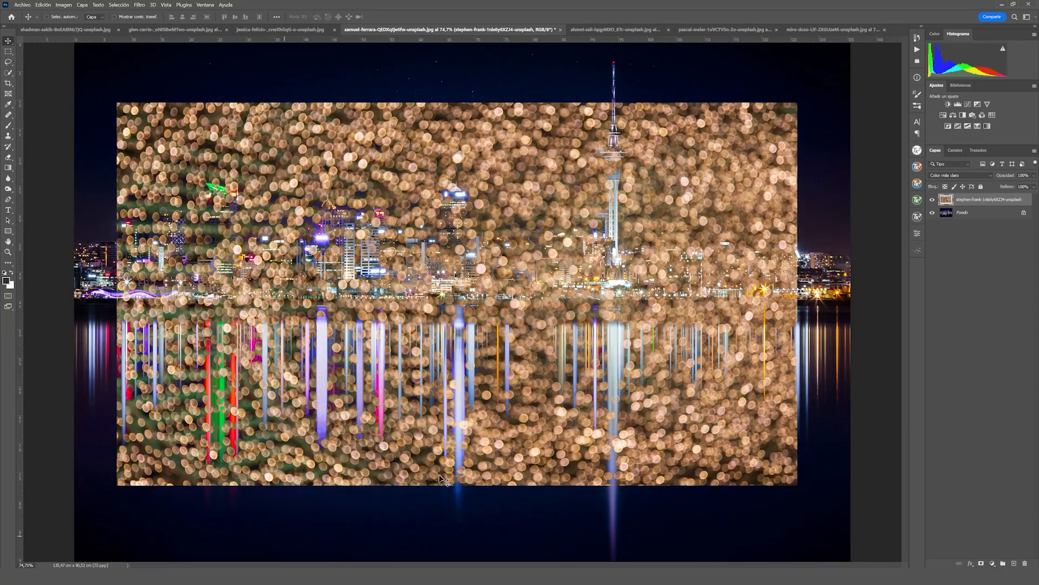
click(971, 181)
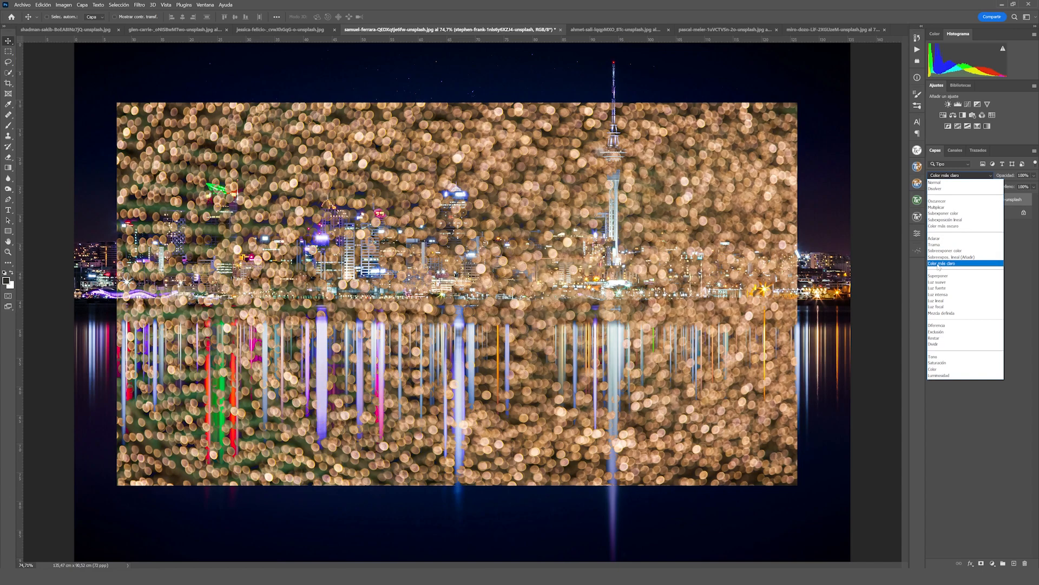
click(939, 264)
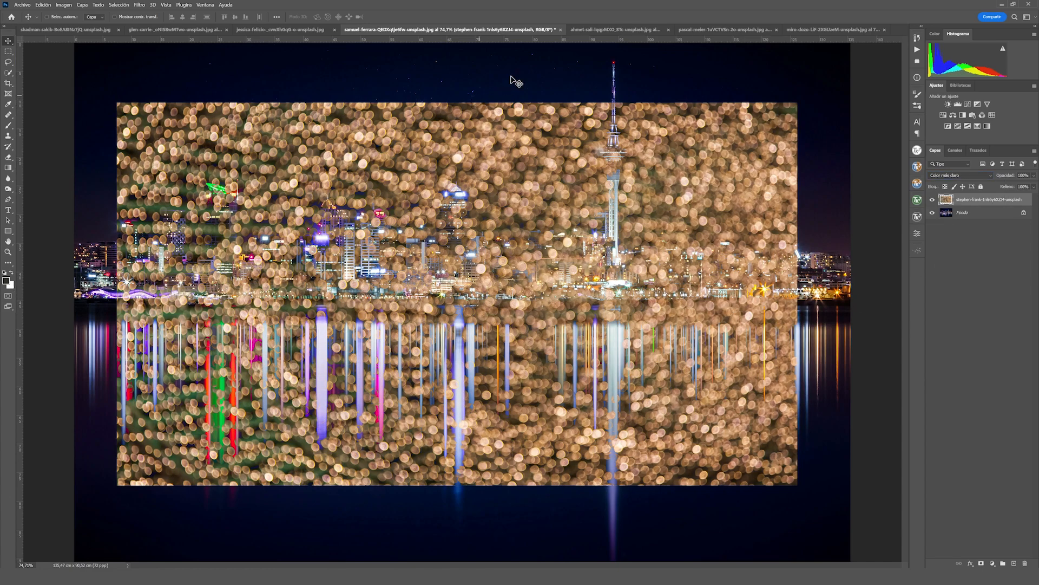
- Switch to the pink blossom document, toggle the blossom layer off and on, and preview blend modes while keeping Normal
click(605, 30)
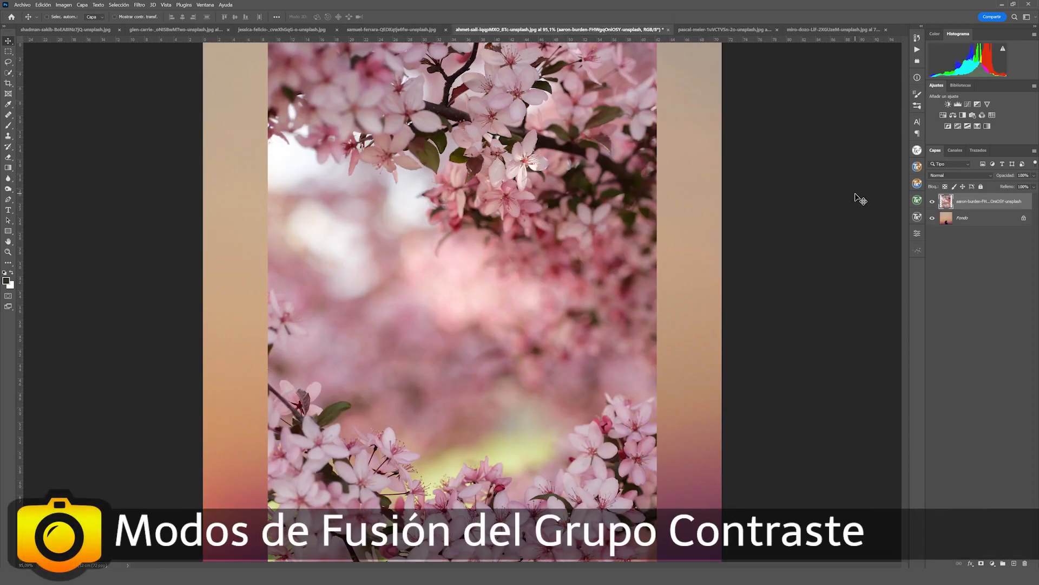
click(932, 202)
click(932, 202)
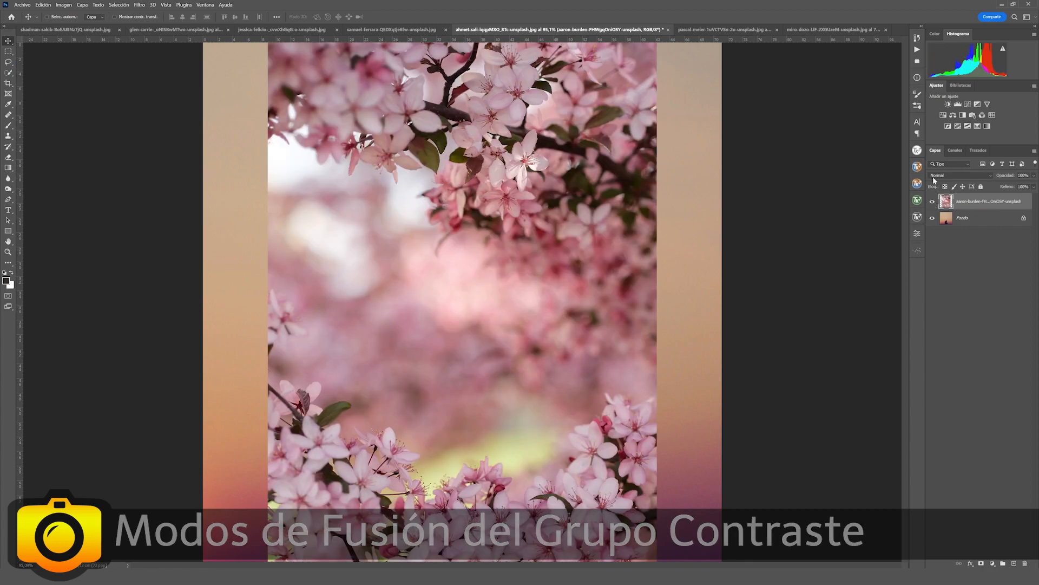
click(960, 175)
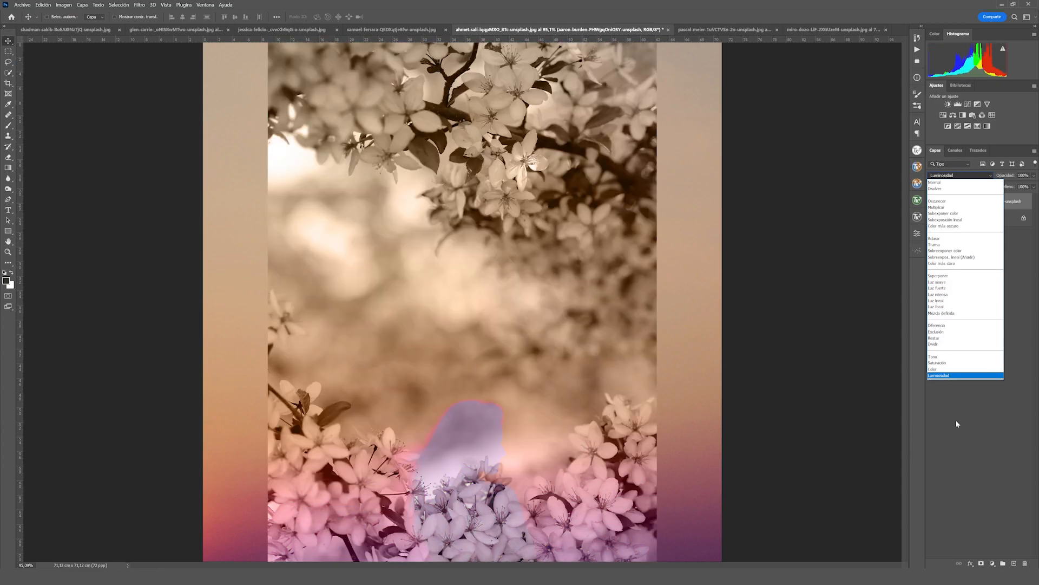
click(956, 423)
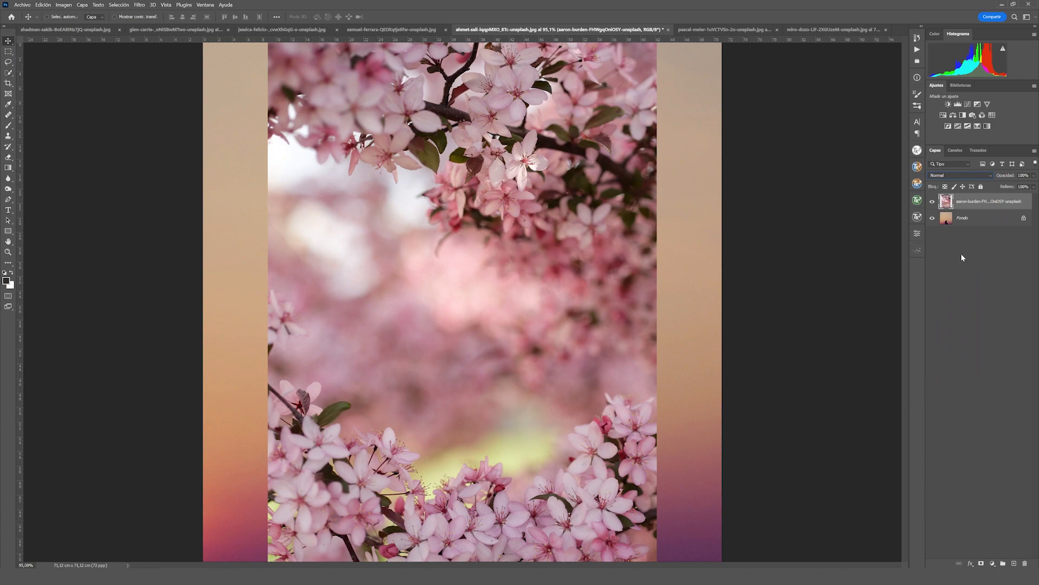
- Set the blossom layer's blend mode to Superponer and move the layer left and slightly down over the silhouette
click(951, 175)
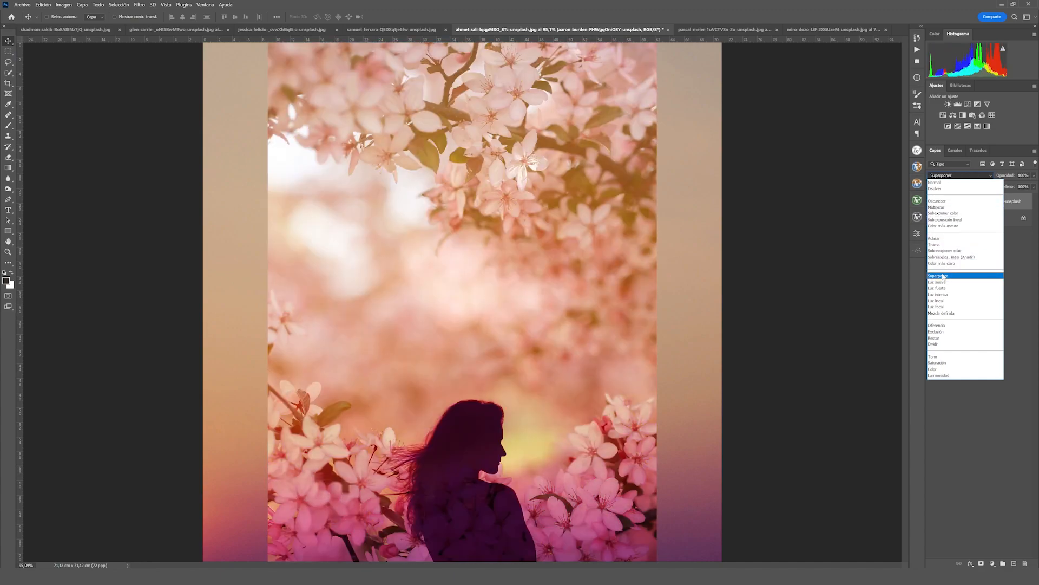
click(943, 276)
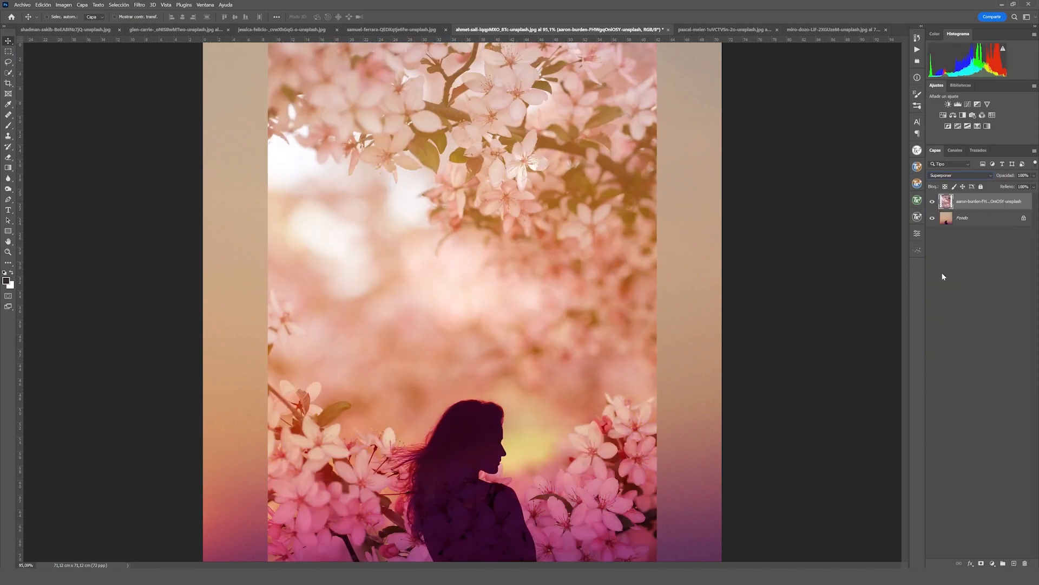
drag(583, 356, 474, 371)
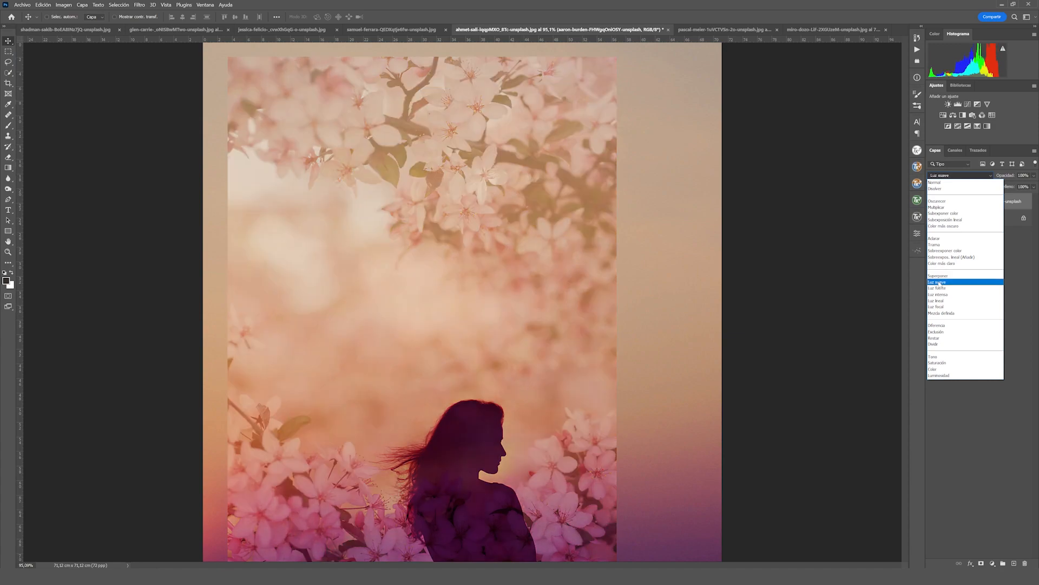
- Set the blossom layer's blend mode to Luz suave and move the layer down over the woman's silhouette
click(940, 283)
drag(481, 394, 493, 481)
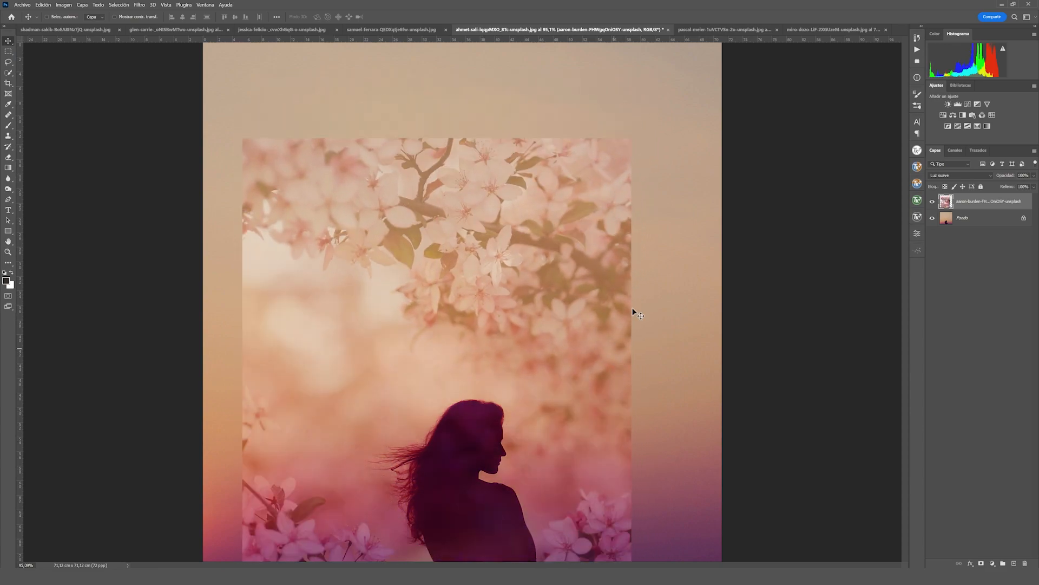
- Set the blossom layer's blend mode to Luz fuerte and move the layer down and back up over the silhouette
click(965, 179)
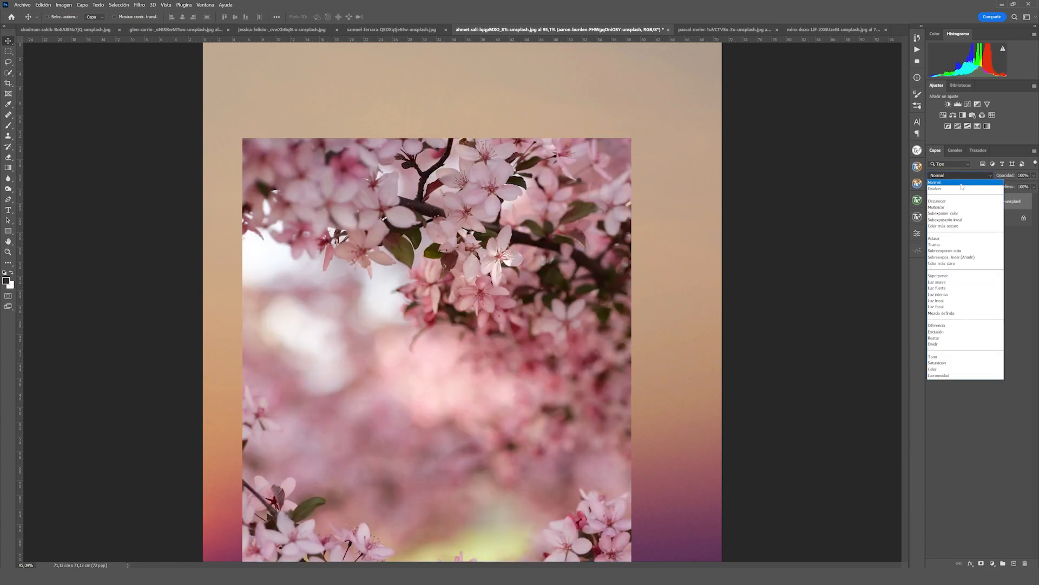
click(940, 288)
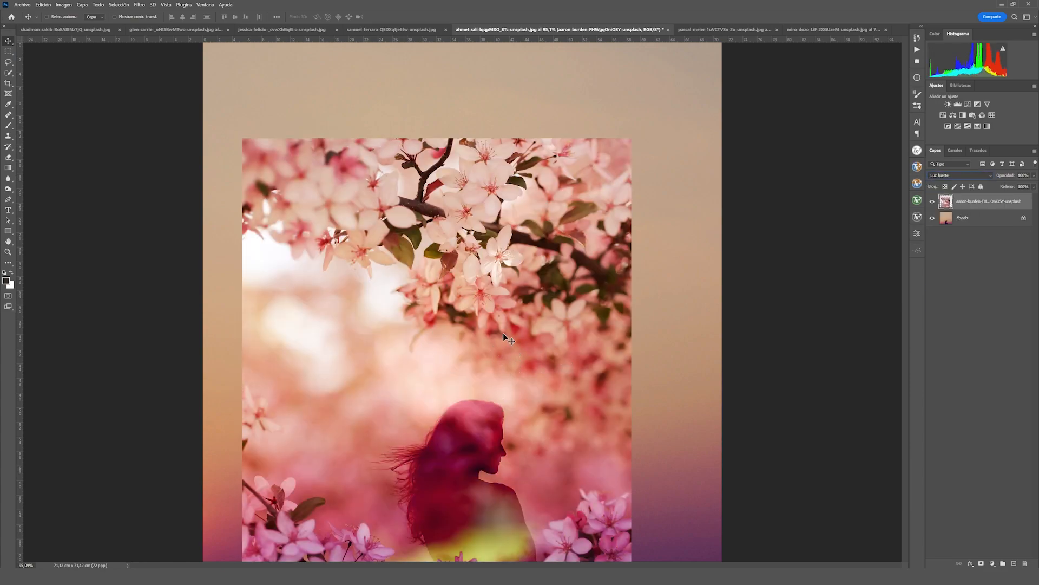
drag(472, 338, 455, 394)
drag(503, 418, 529, 312)
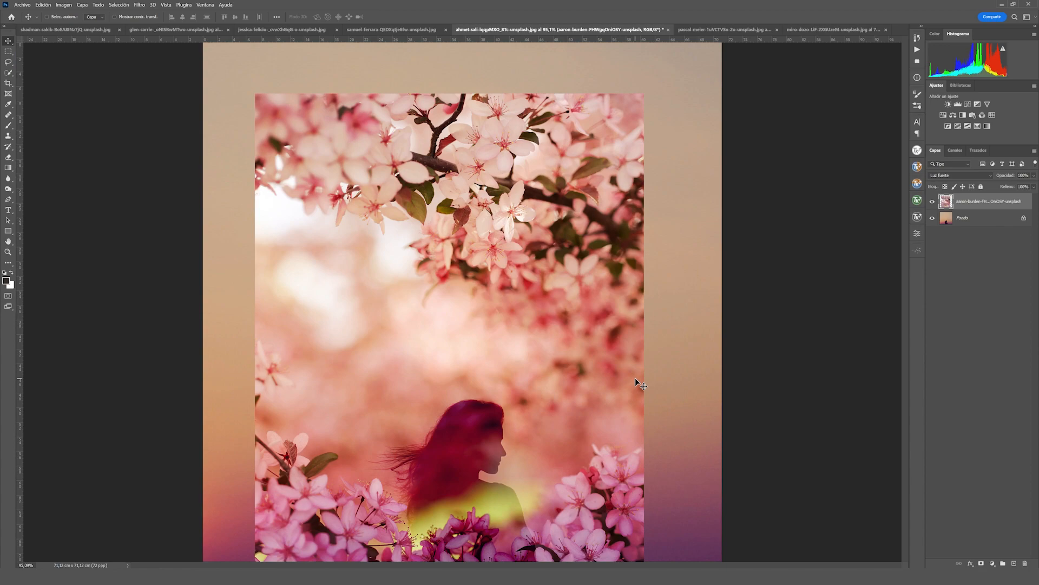
- Set the blossom layer's blend mode to Luz intensa and move the layer down until its branch reaches the woman's head
click(956, 175)
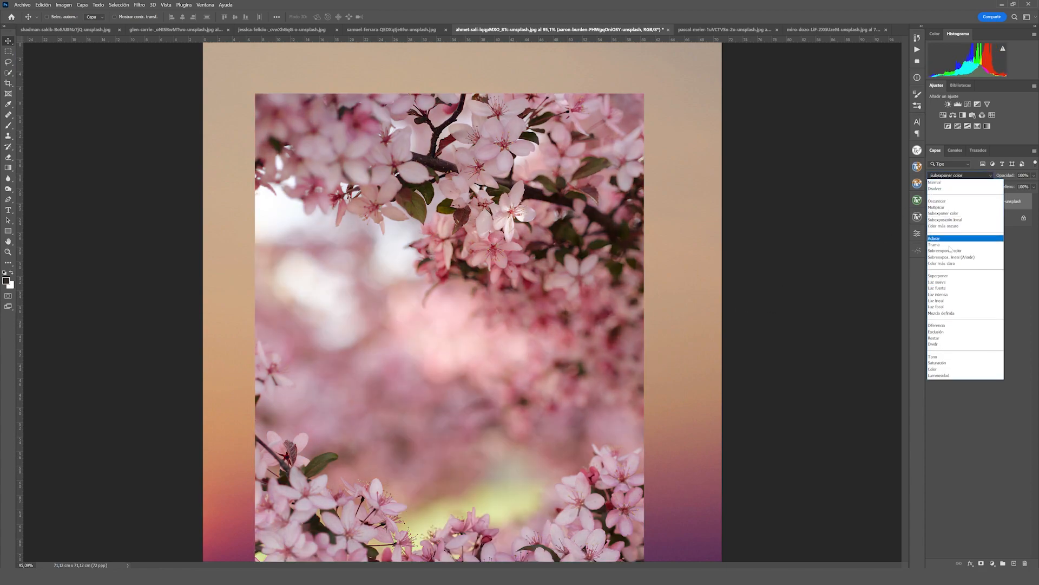
click(950, 296)
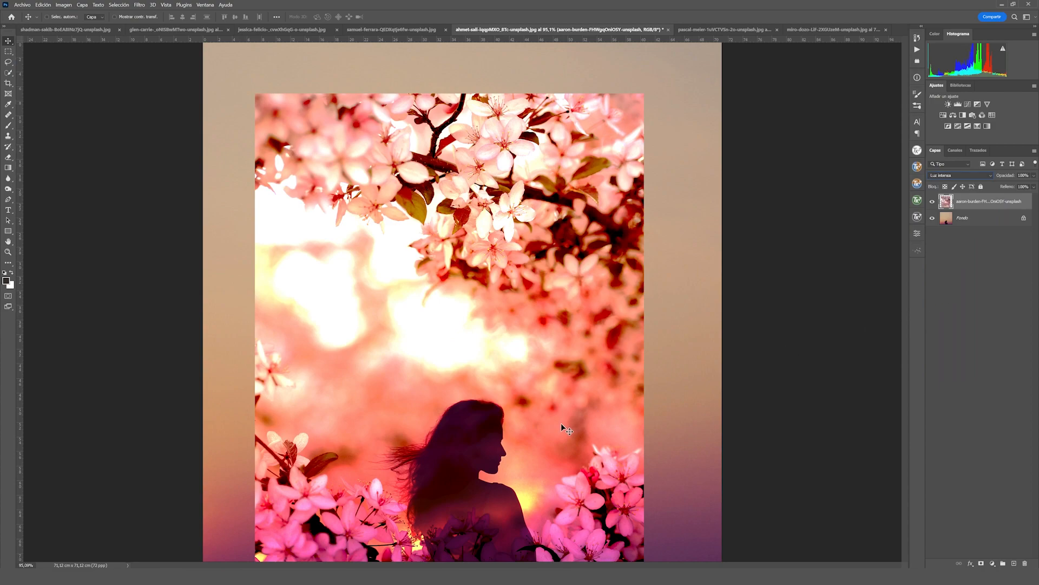
drag(561, 423, 534, 542)
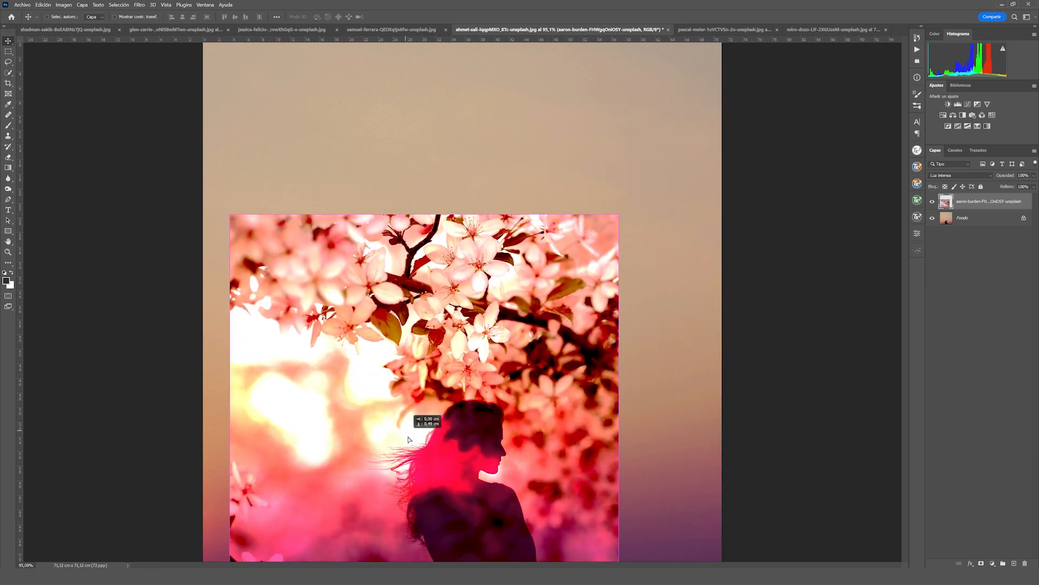
- Move the blossom layer up over the silhouette, set its blend mode to Luz lineal and shift it back down slightly
drag(408, 439, 423, 254)
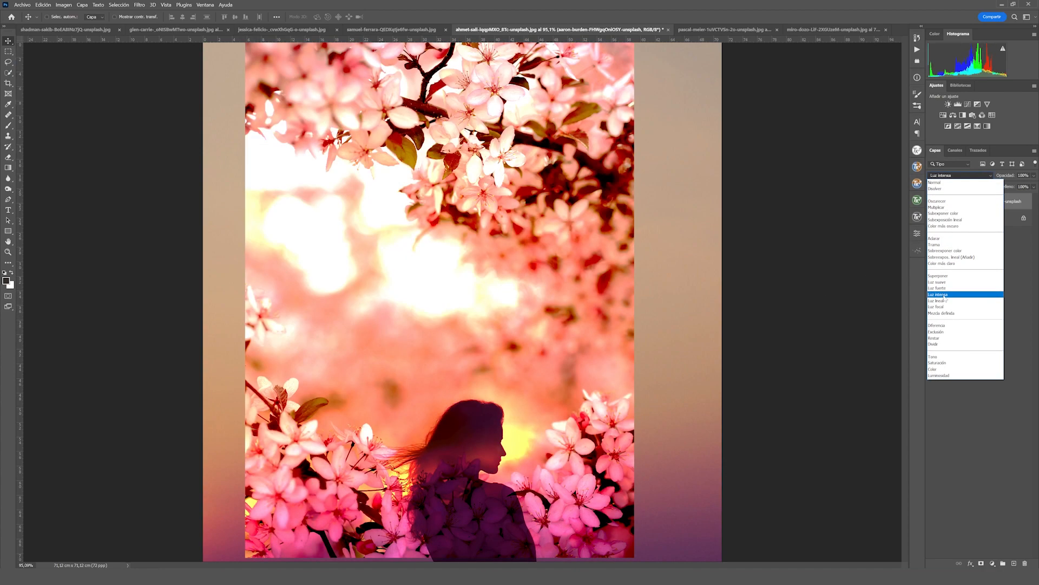
click(940, 301)
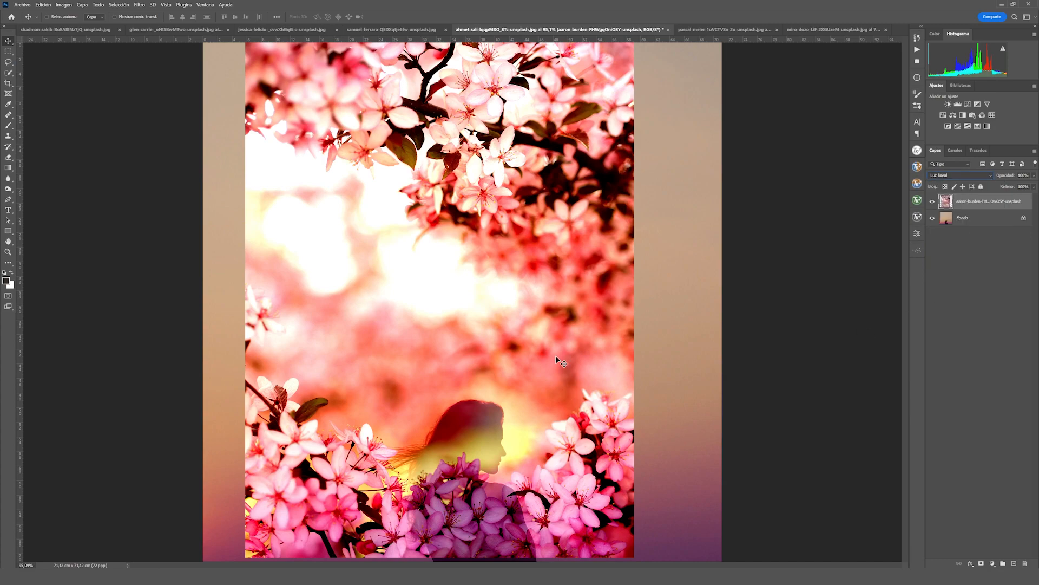
drag(572, 261, 583, 328)
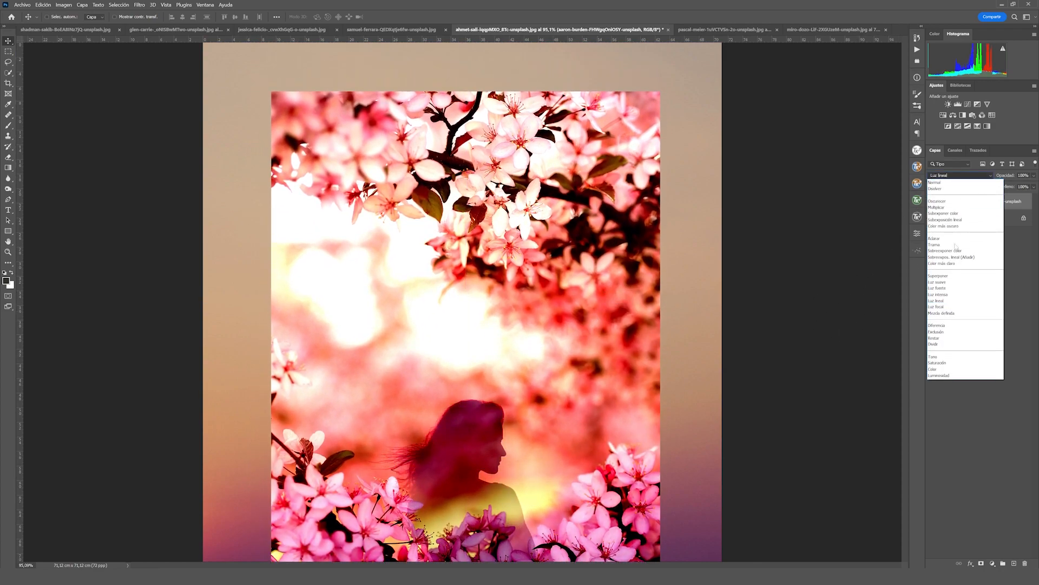
- Set the blossom layer's blend mode to Luz focal and move it down to the photo's lower-left area, then back up
click(944, 308)
drag(517, 289, 362, 521)
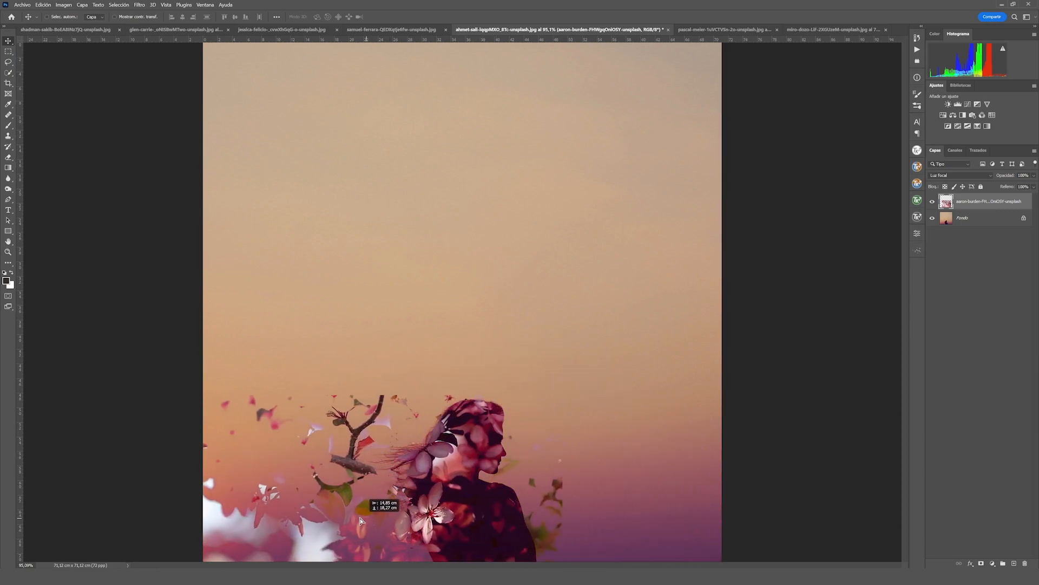
drag(292, 479, 344, 186)
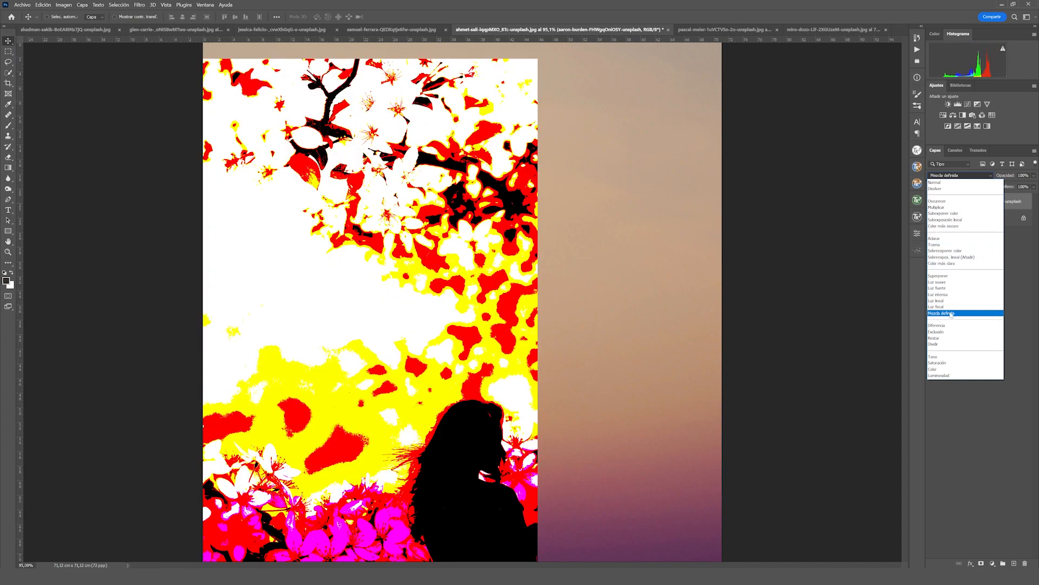
- Set the blossom layer's blend mode to Mezcla definida and move the layer right until it surrounds the woman's silhouette
click(952, 314)
drag(454, 323, 540, 327)
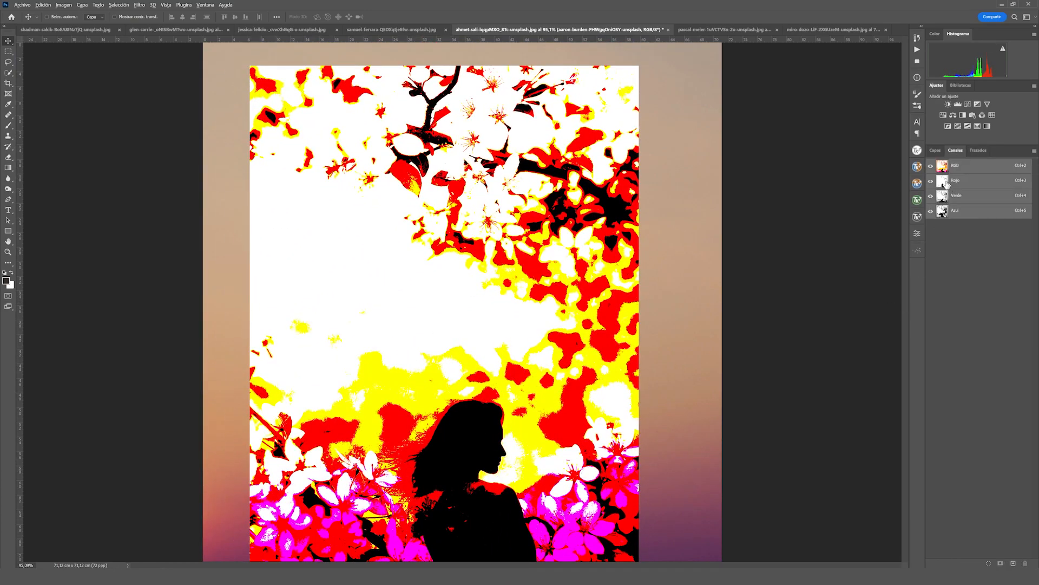
- Examine the Rojo, Verde and Azul channels one by one, return to the RGB composite and move the blossom layer down
click(946, 185)
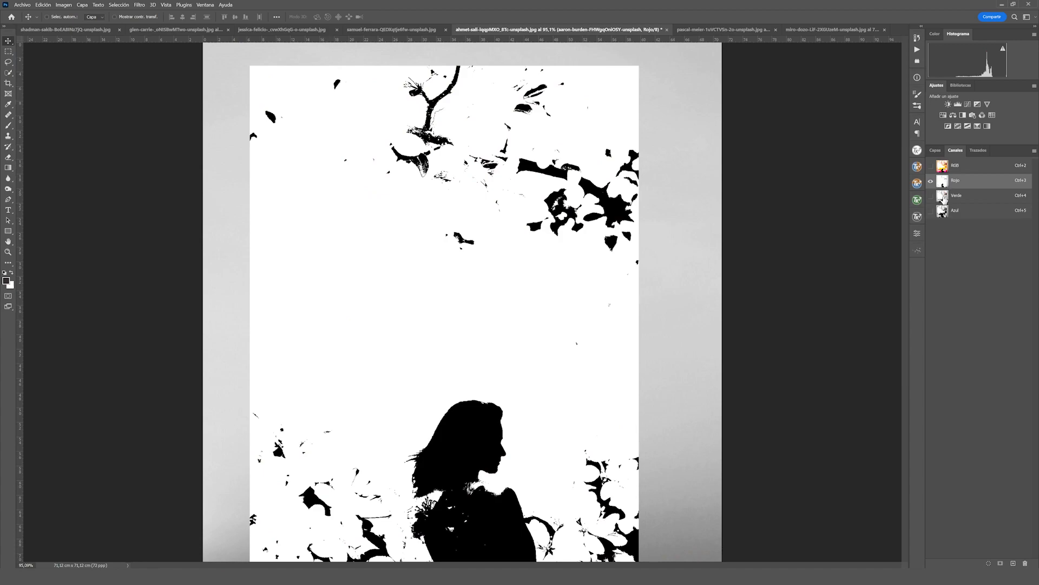
click(944, 200)
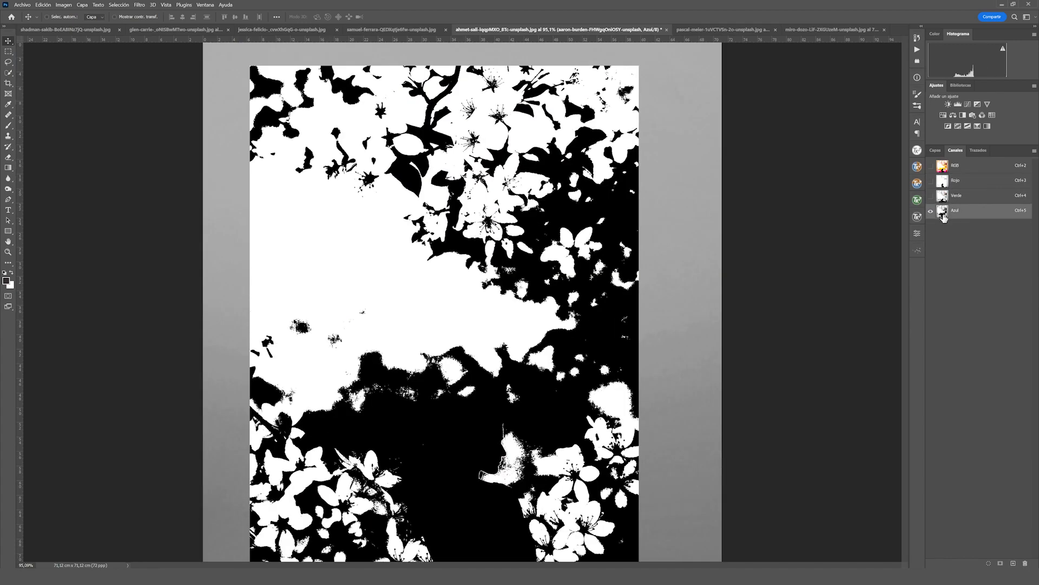
click(945, 169)
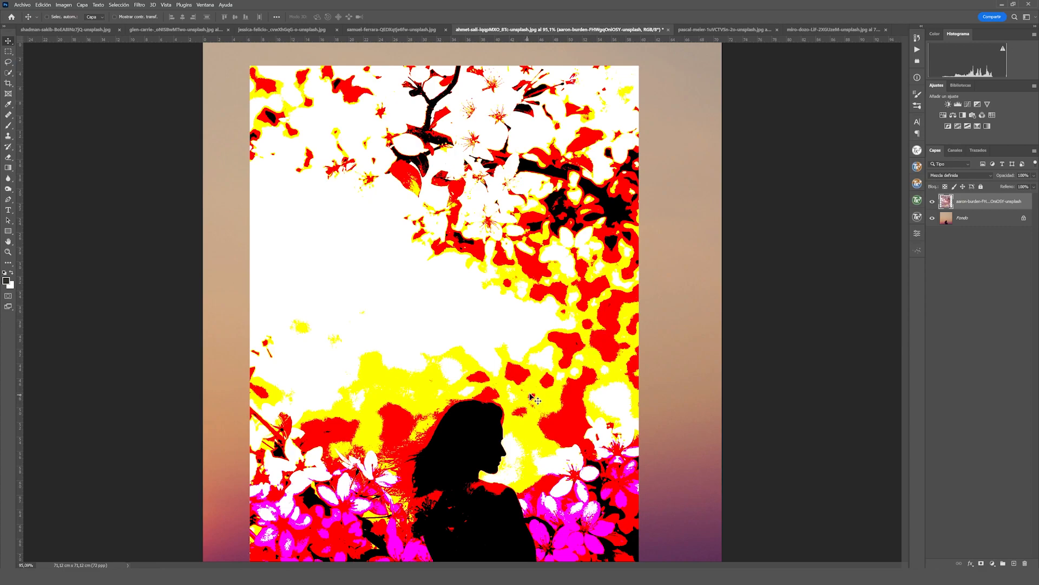
drag(566, 350, 561, 453)
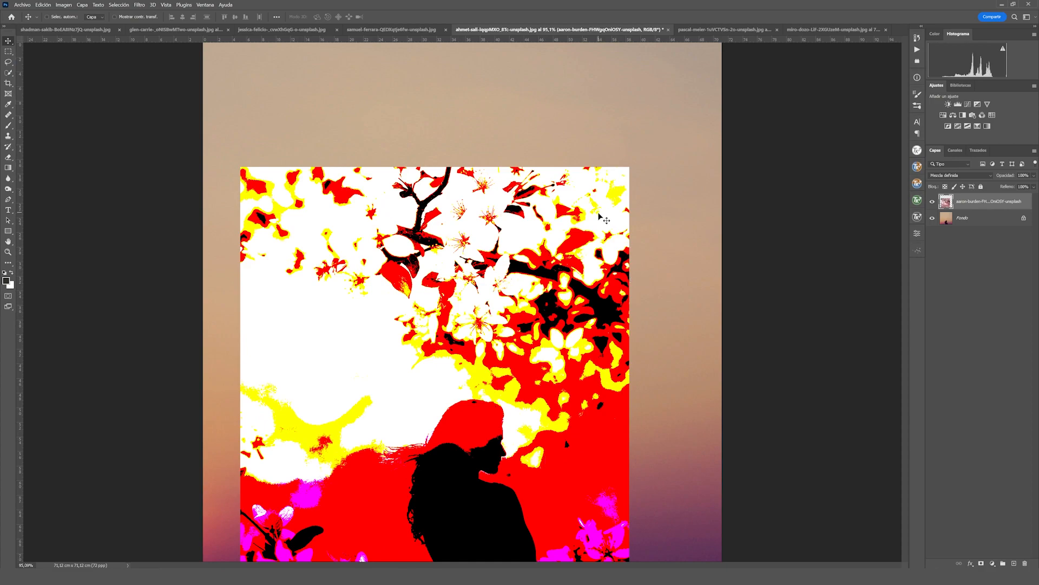
- Switch to the snowy forest and smoke document and hide and show the forest layer to view the smoke background
click(713, 32)
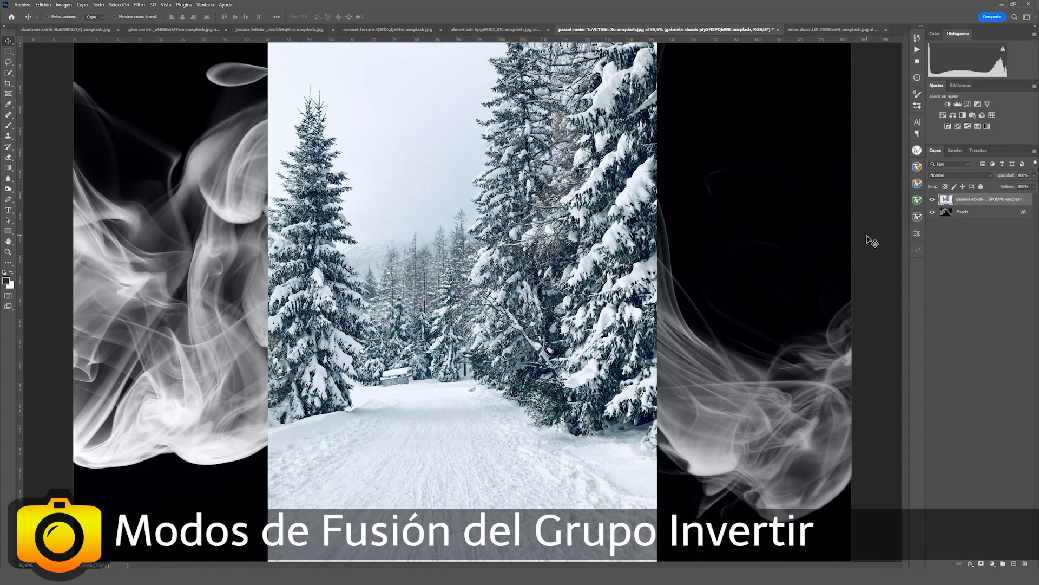
click(933, 201)
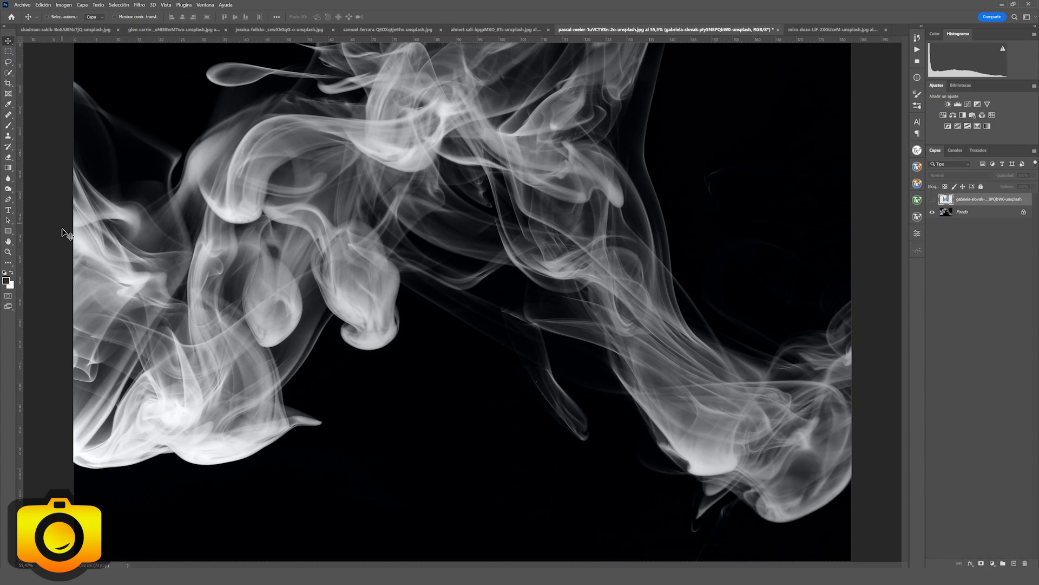
click(932, 200)
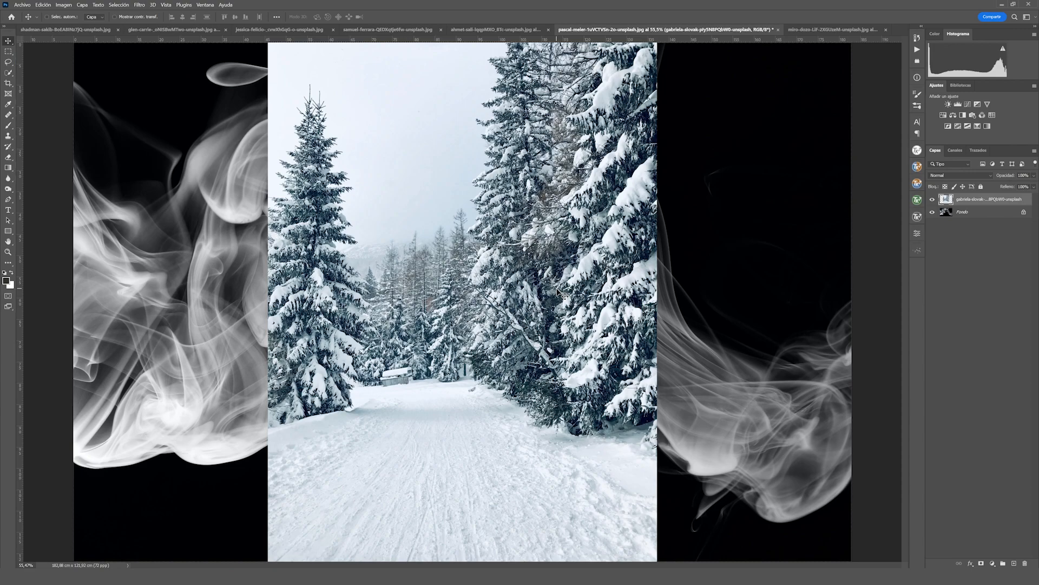
- Set the snowy forest layer's blend mode to Diferencia and move the layer slightly left and down over the smoke
click(943, 177)
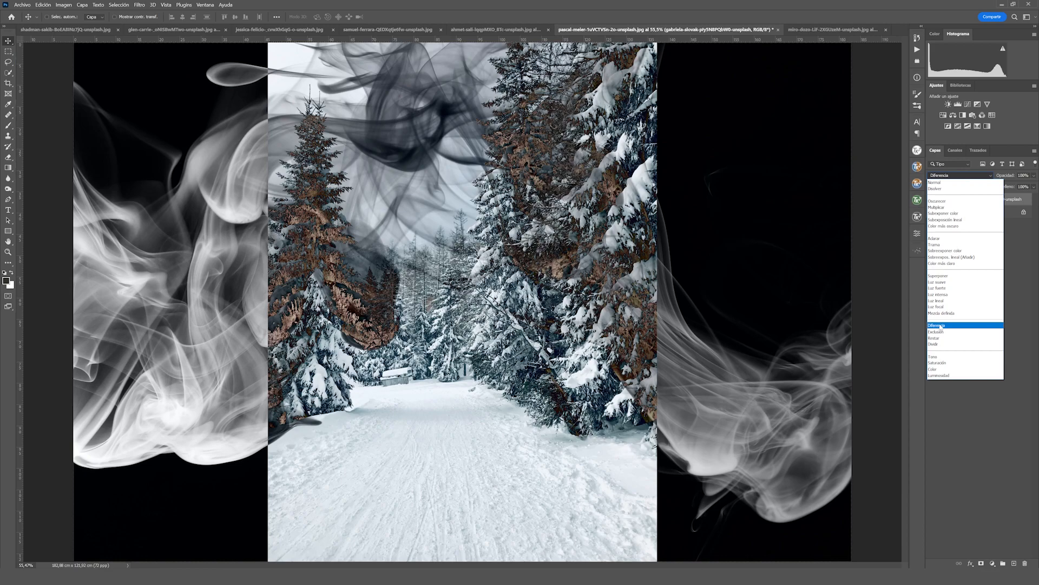
click(941, 325)
drag(494, 292, 451, 281)
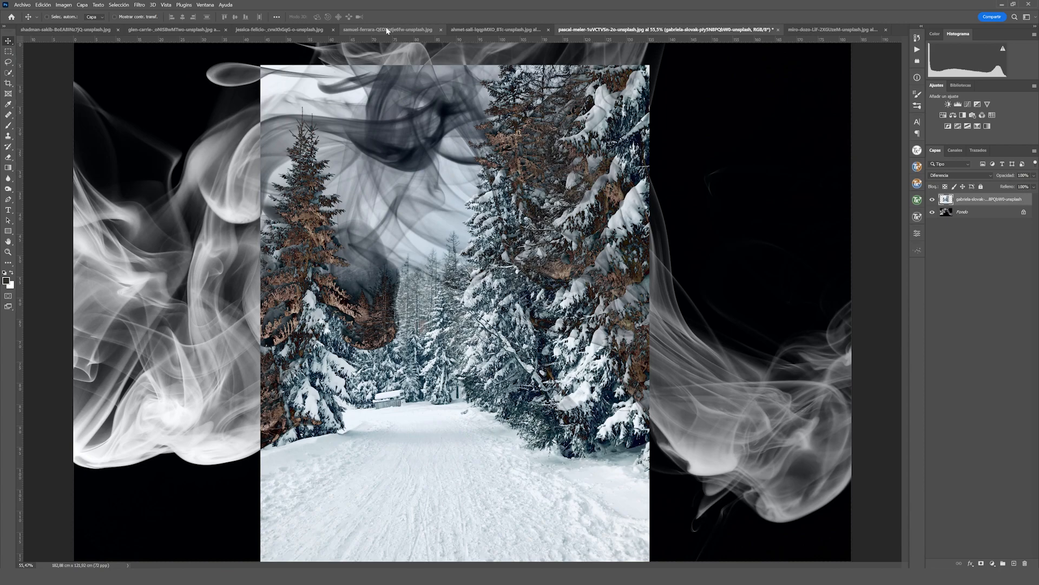
- In the eyeshadow palette portrait document, set the palette layer's blend mode to Diferencia and move it right and down over the face
click(293, 30)
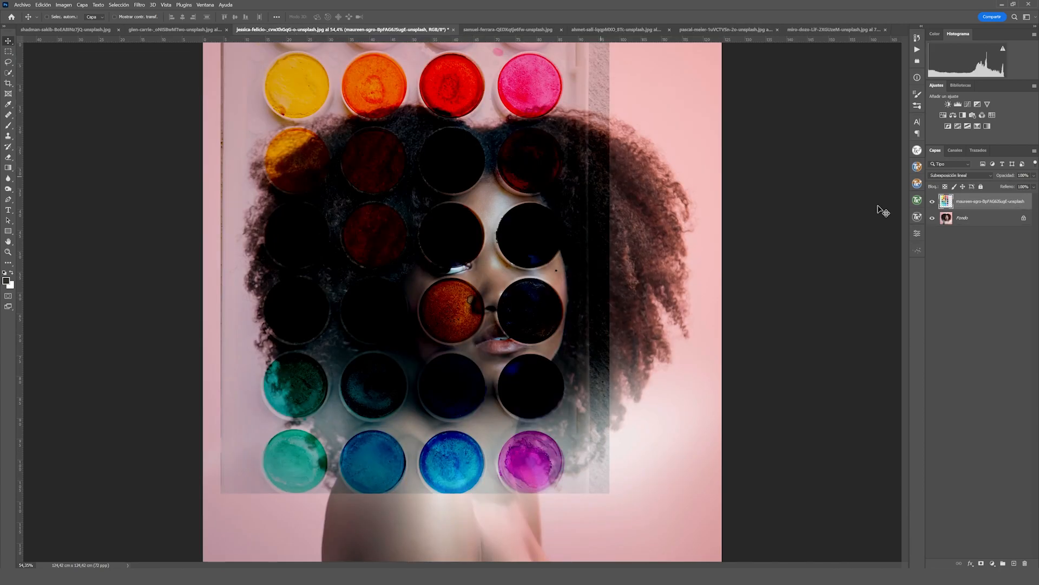
click(974, 181)
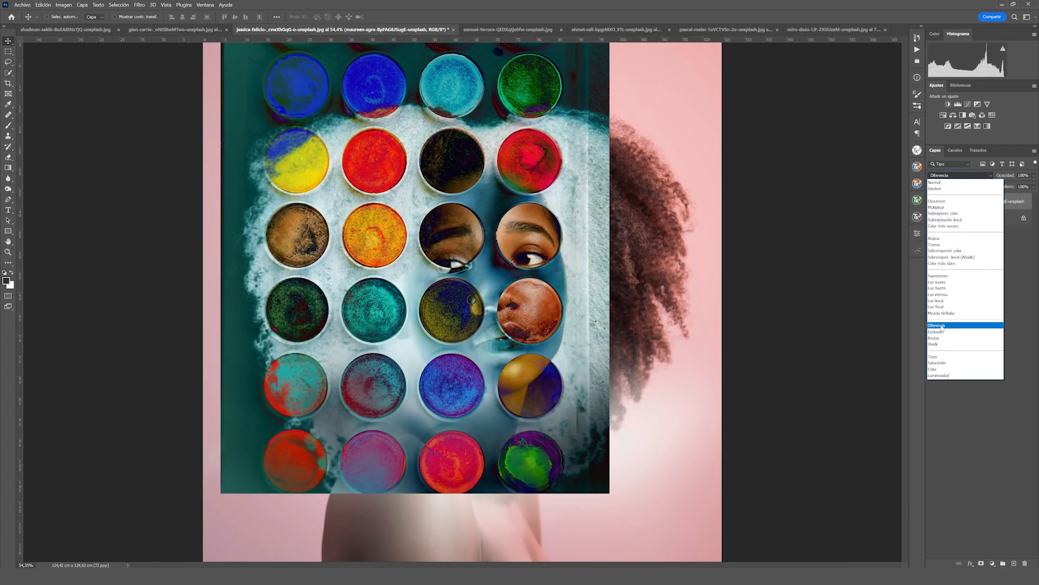
click(958, 327)
drag(494, 265, 517, 328)
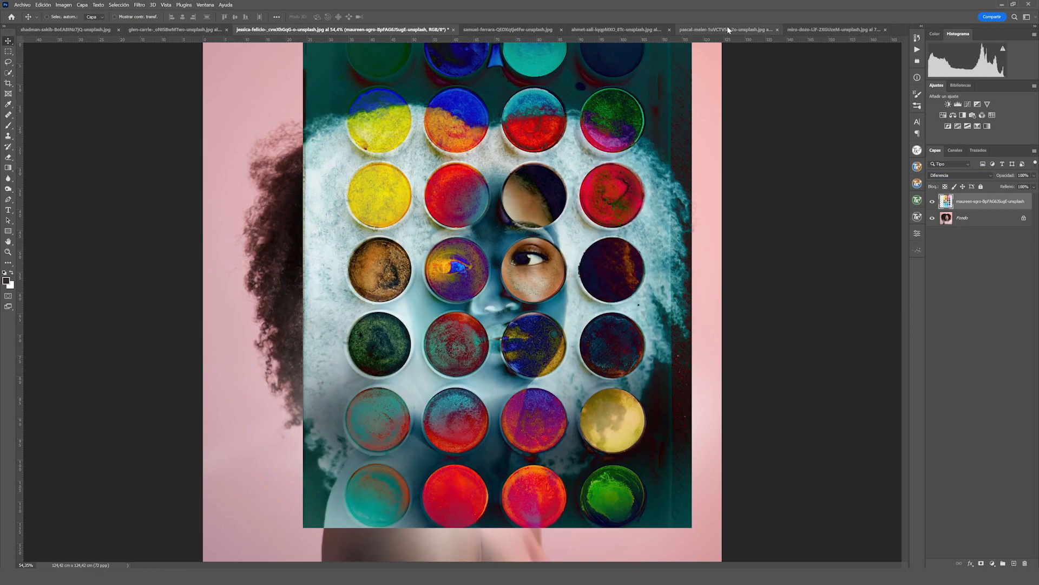
- Return to the smoke document, set the snowy forest layer's blend mode to Exclusión and move it left over the smoke
click(727, 29)
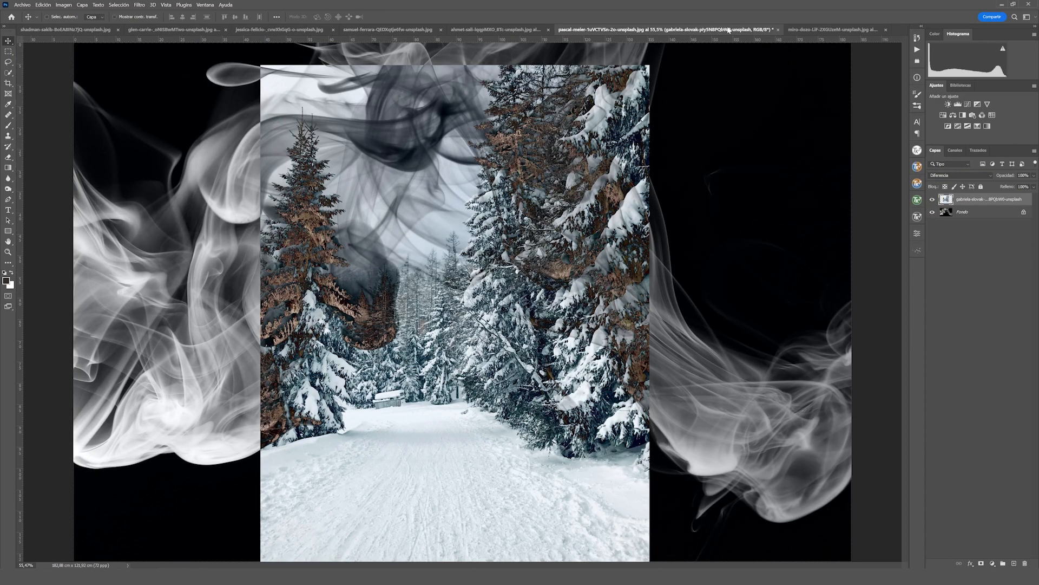
click(961, 179)
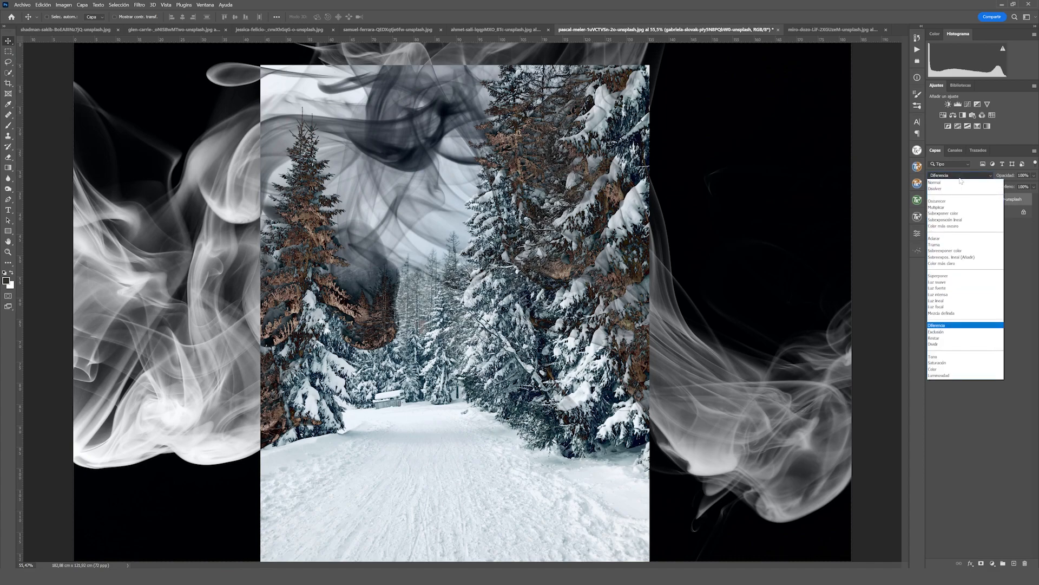
click(944, 332)
drag(345, 278, 285, 33)
drag(366, 28, 240, 264)
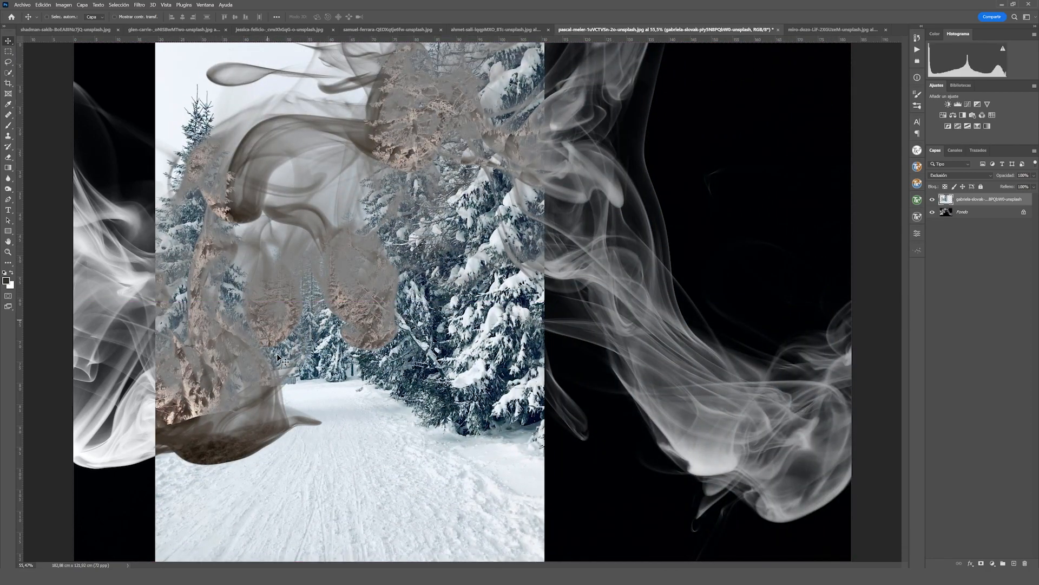
- Set the snowy forest layer's blend mode to Restar and move the layer right across the smoke
click(946, 177)
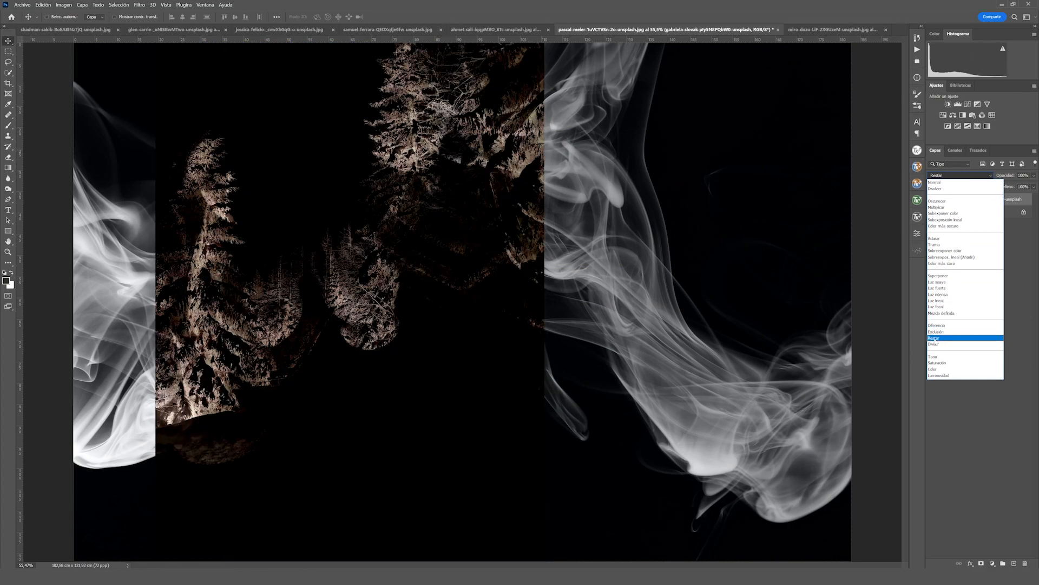
click(939, 339)
drag(337, 267, 440, 200)
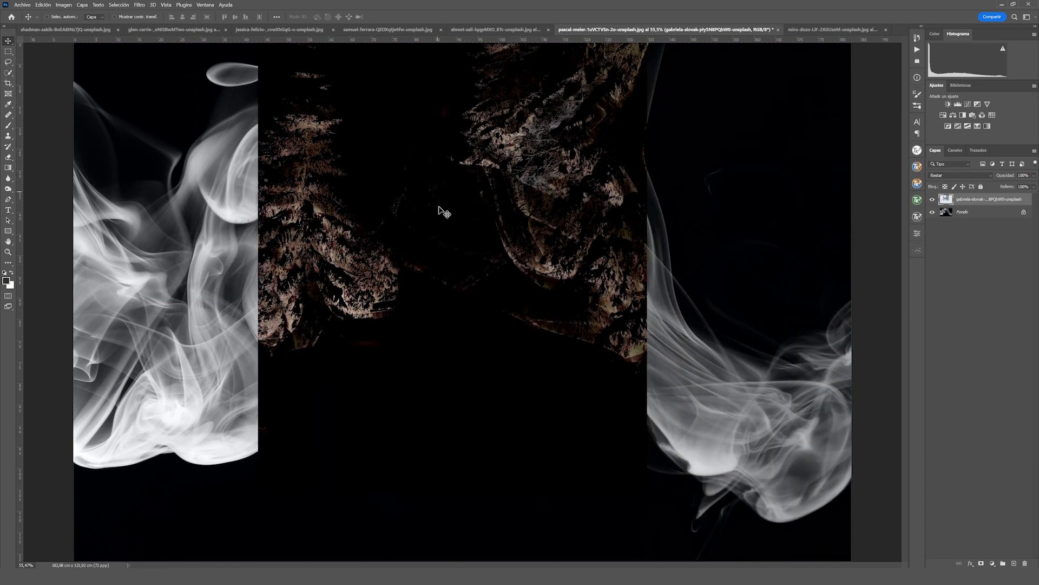
drag(444, 213, 716, 276)
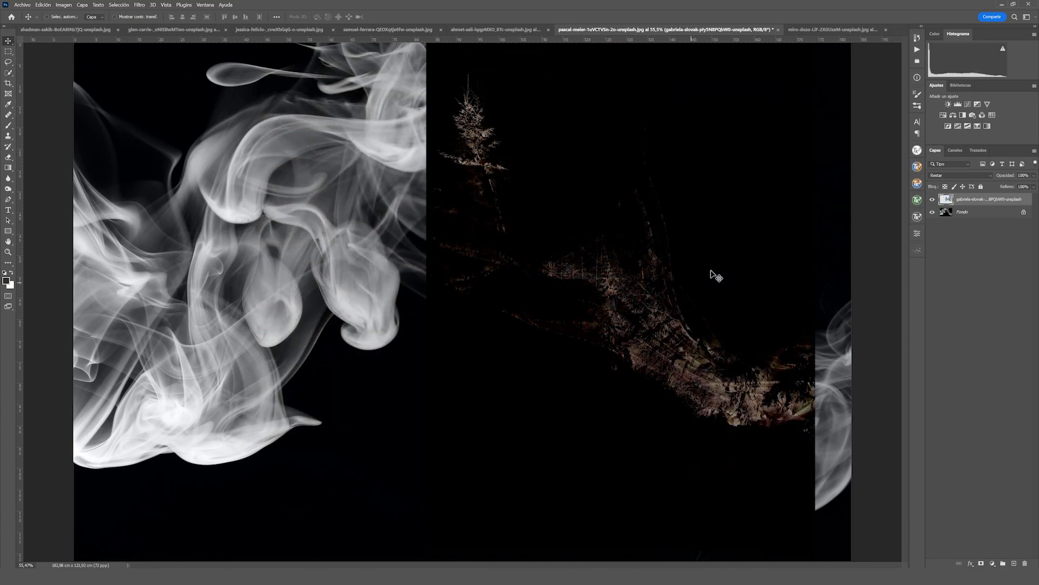
- Set the snowy forest layer's blend mode to Dividir and move the layer back to the middle of the smoke photo
click(950, 174)
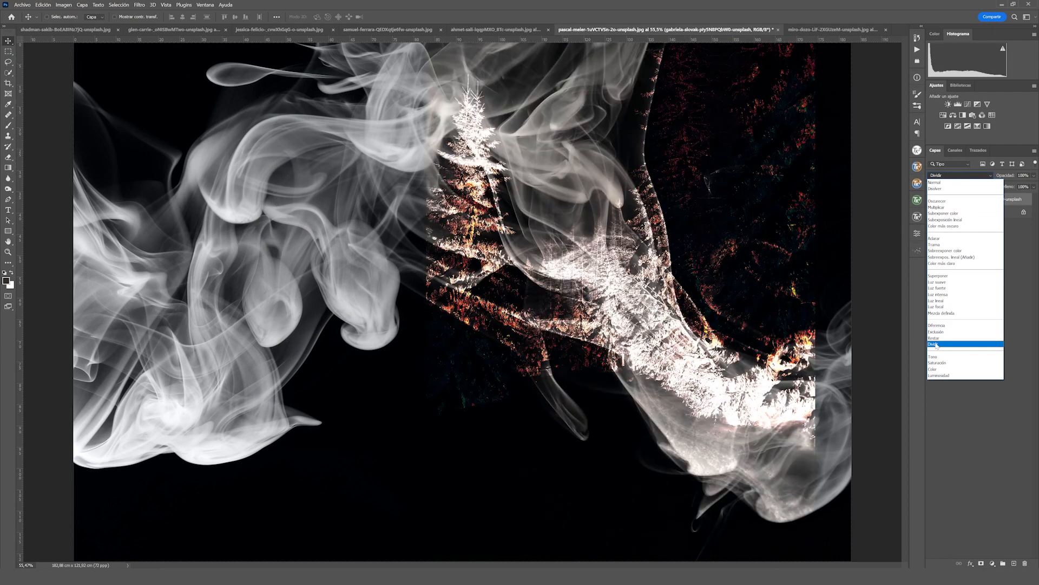
click(936, 344)
drag(801, 328, 426, 373)
drag(344, 344, 549, 297)
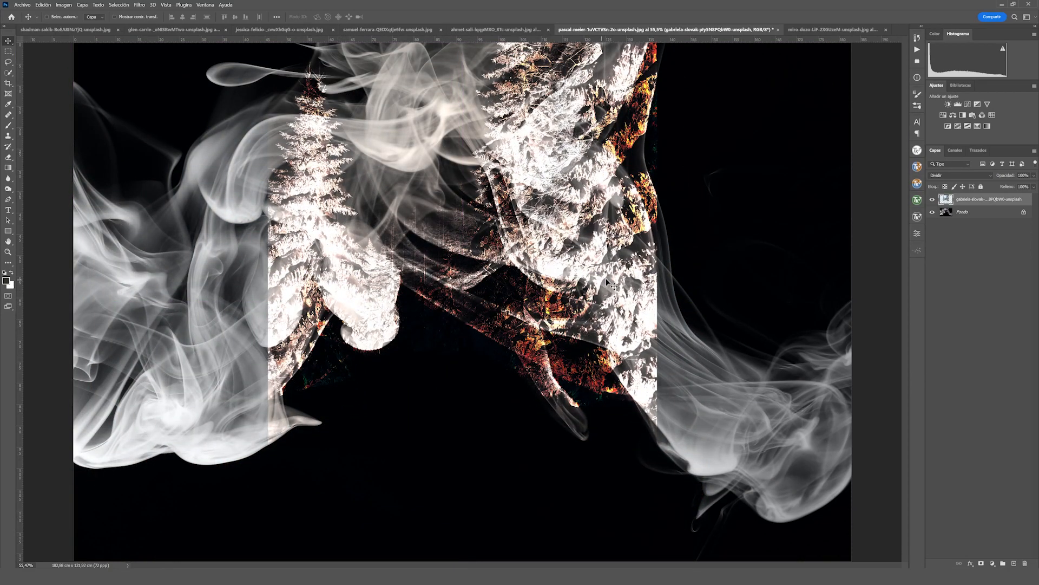
- Switch to the coloured pencils document and hide and show the pencils layer to view the pink blossom background
click(823, 29)
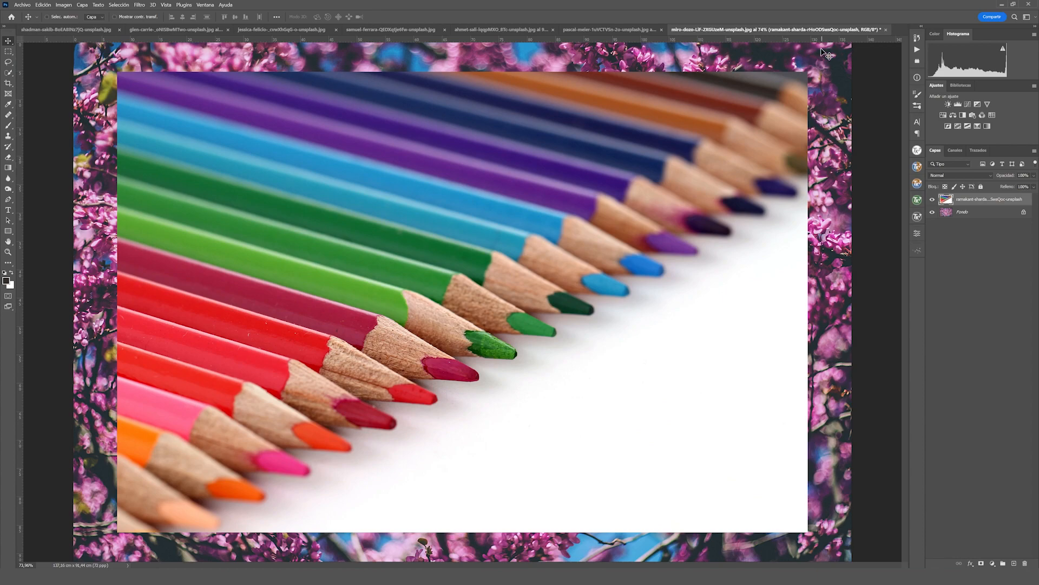
click(933, 201)
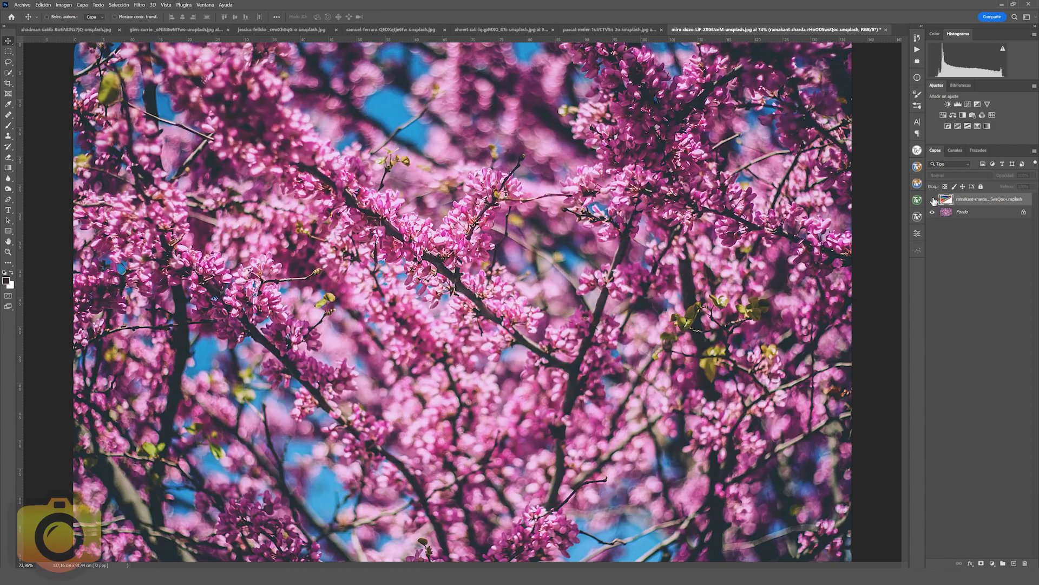
click(933, 200)
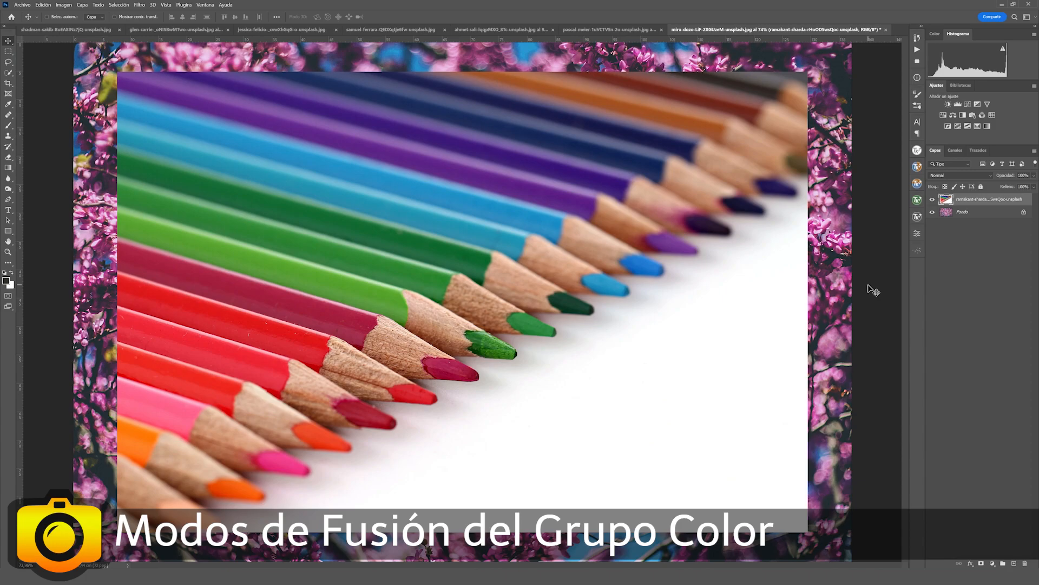
- Preview the Color group's blend modes on the pencils layer without applying any of them
click(961, 174)
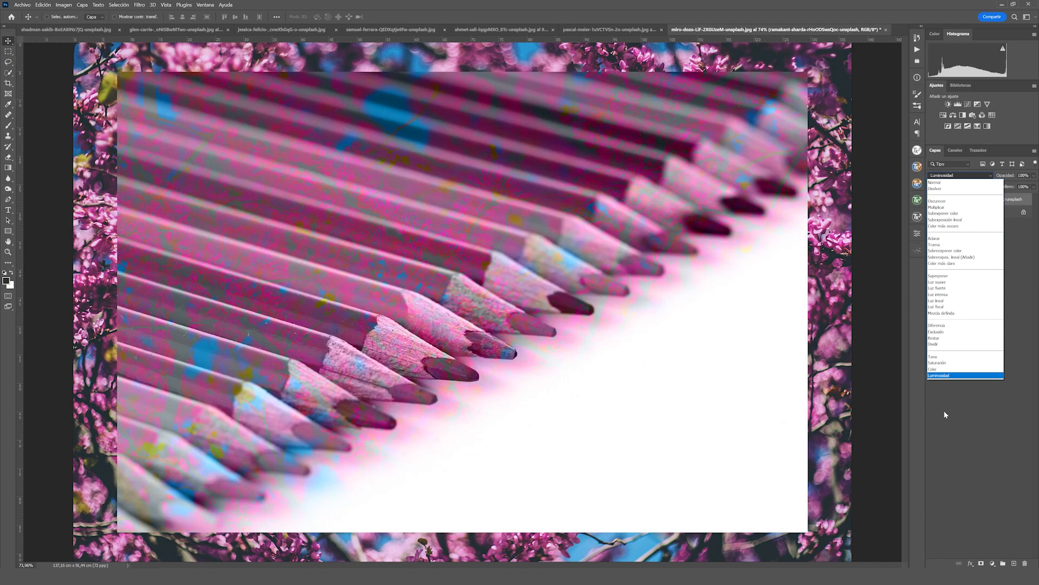
click(946, 413)
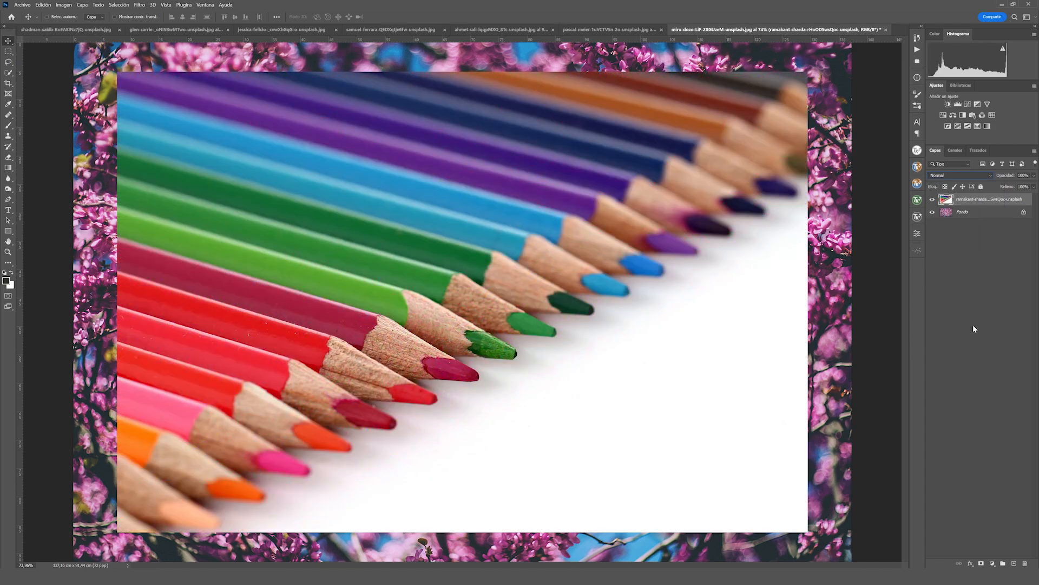
- Vary the hue, saturation and brightness in the foreground colour picker, apply a pink tone and return to the Move tool
click(6, 280)
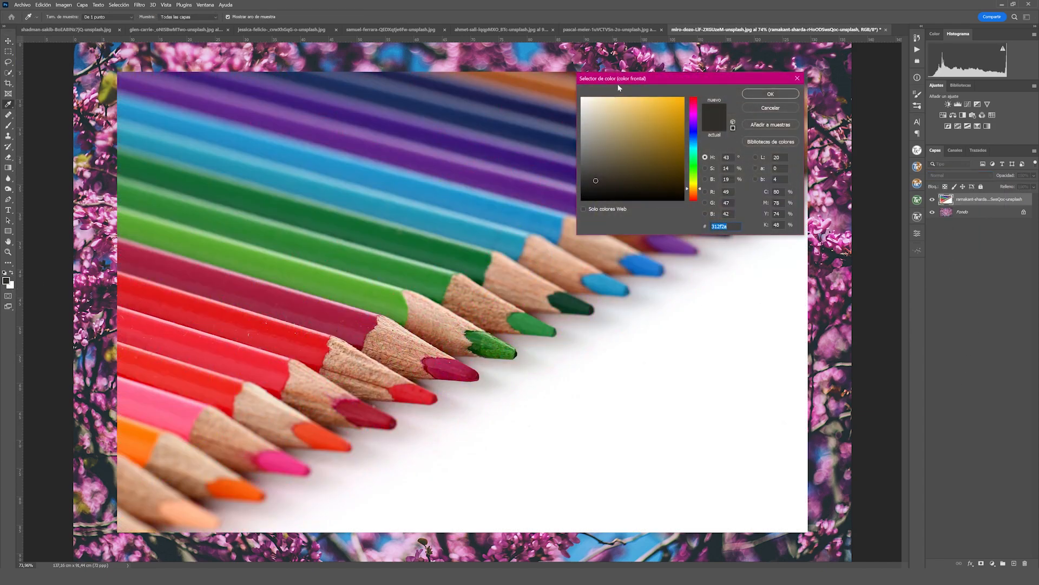
drag(619, 88, 493, 189)
click(478, 225)
mouse_move(559, 233)
mouse_down()
mouse_move(558, 274)
mouse_move(560, 217)
mouse_up()
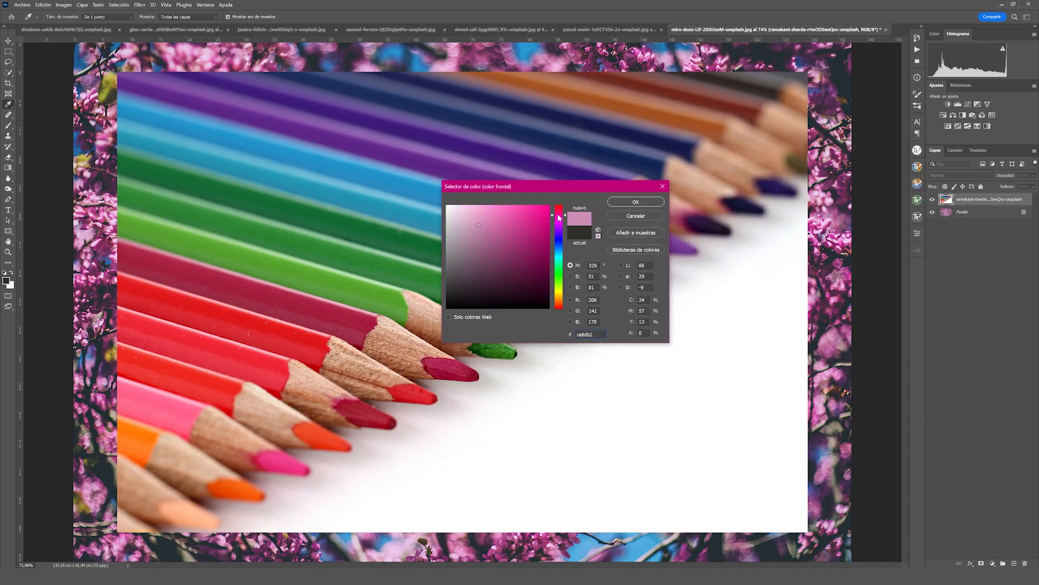
mouse_move(491, 233)
mouse_down()
mouse_move(499, 241)
mouse_move(512, 227)
mouse_up()
mouse_move(515, 233)
mouse_down()
mouse_move(538, 236)
mouse_move(514, 247)
mouse_up()
mouse_move(515, 248)
mouse_down()
mouse_move(525, 253)
mouse_move(521, 218)
mouse_move(521, 247)
mouse_move(519, 238)
mouse_up()
mouse_move(491, 232)
mouse_down()
mouse_move(445, 249)
mouse_move(453, 293)
mouse_move(461, 239)
mouse_move(517, 239)
mouse_move(521, 277)
mouse_up()
key(Return)
key(v)
- Set the pencils layer's blend mode to Tono
click(947, 178)
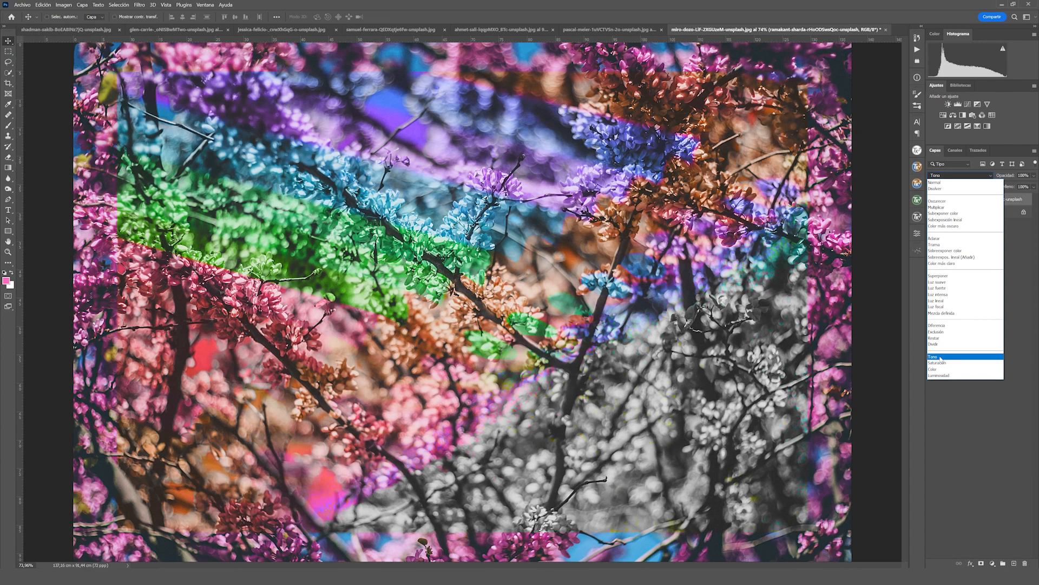
click(940, 357)
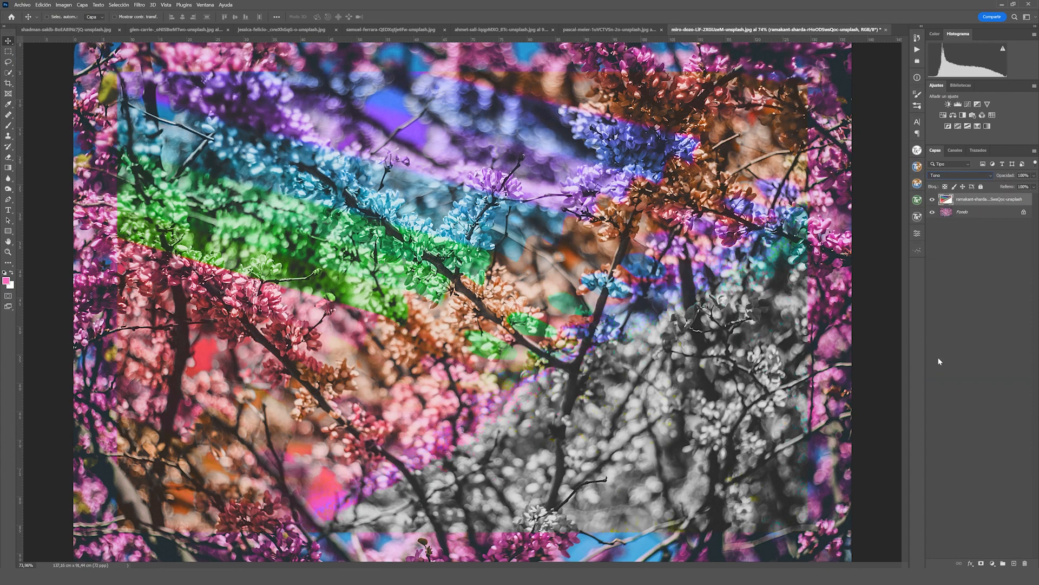
- Set the pencils layer's blend mode to Saturación and move the layer around over the blossom background
drag(487, 216, 494, 106)
drag(514, 20, 508, 119)
click(953, 175)
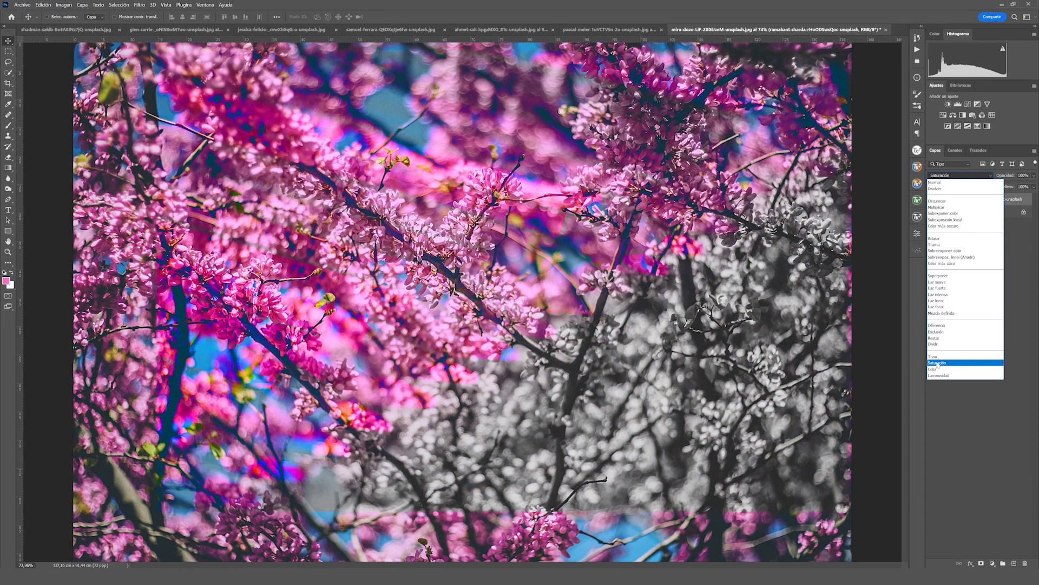
click(941, 362)
drag(652, 231, 639, 292)
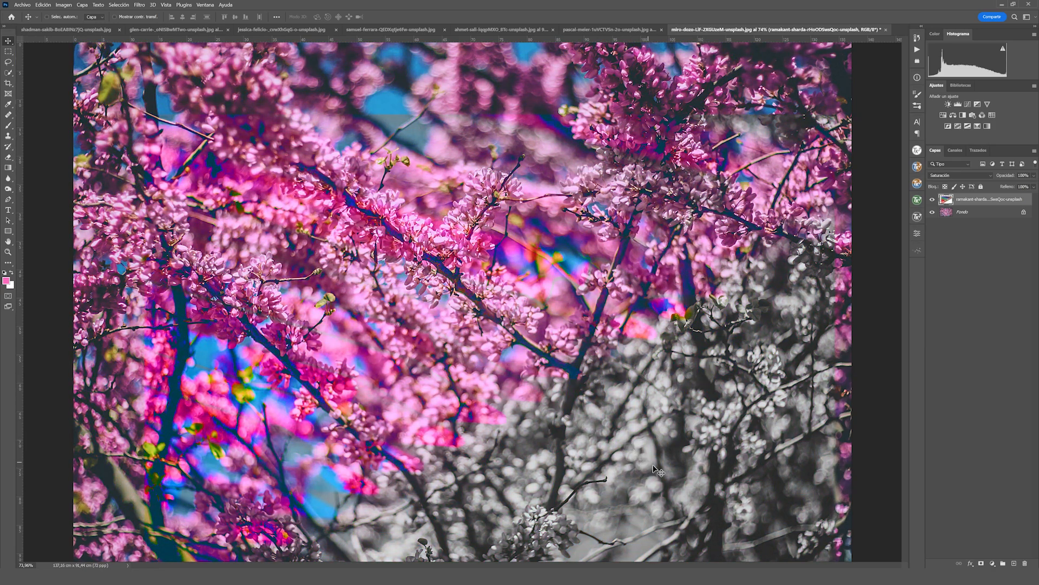
drag(693, 472, 520, 343)
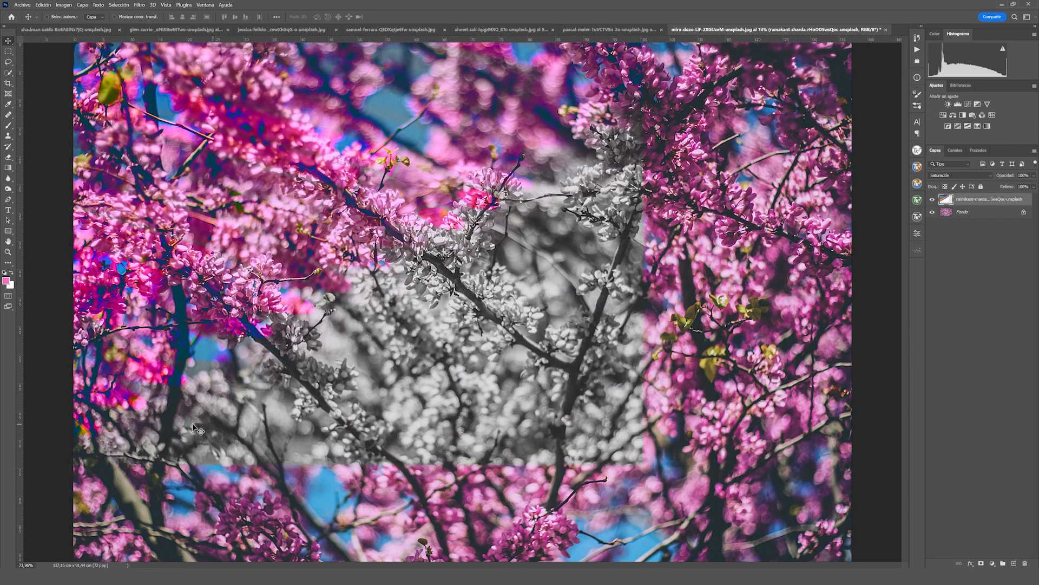
- Compare the pencils layer in Normal mode, restore Saturación and move the layer back over the centre of the blossoms
click(957, 176)
click(943, 181)
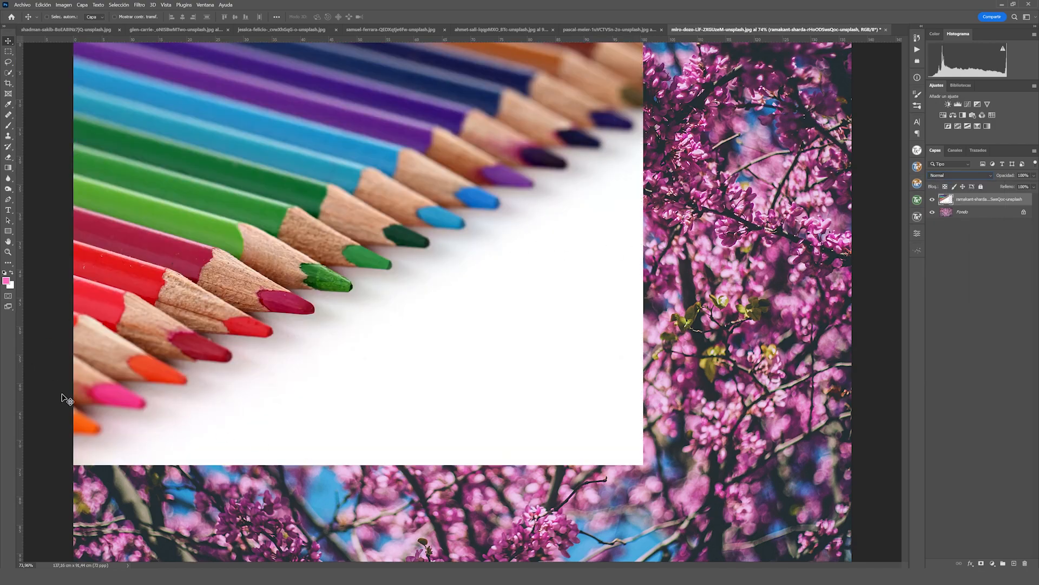
click(944, 174)
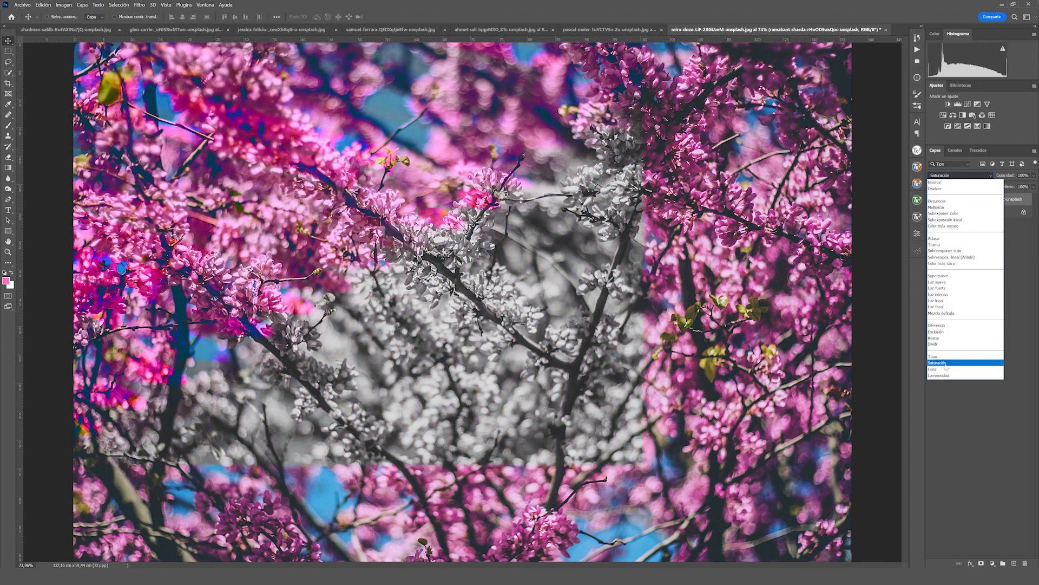
click(948, 366)
drag(540, 343, 591, 332)
drag(478, 248, 588, 307)
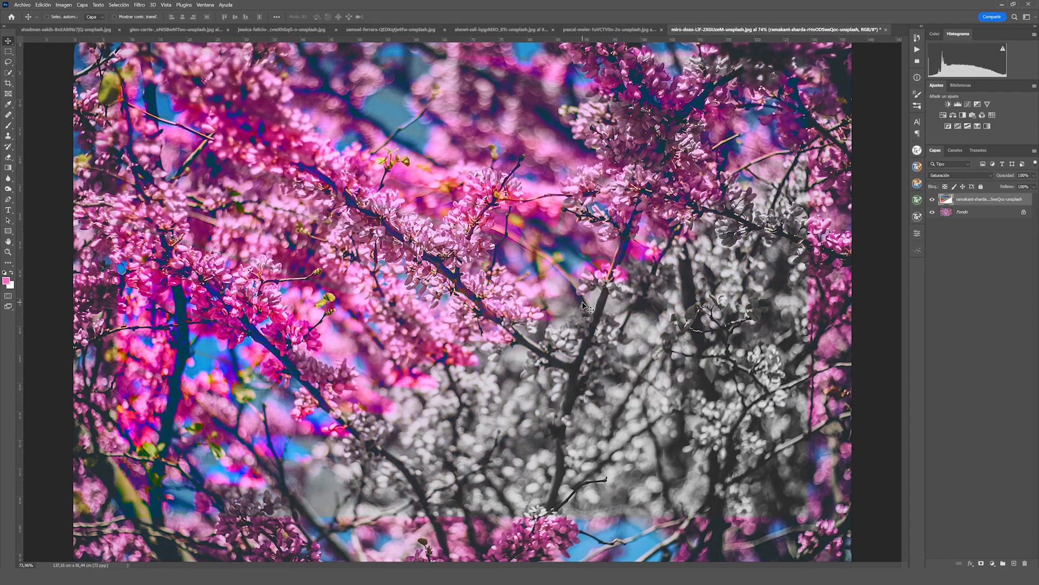
- Set the pencils layer's blend mode to Color and shift the layer slightly over the blossoms
click(950, 176)
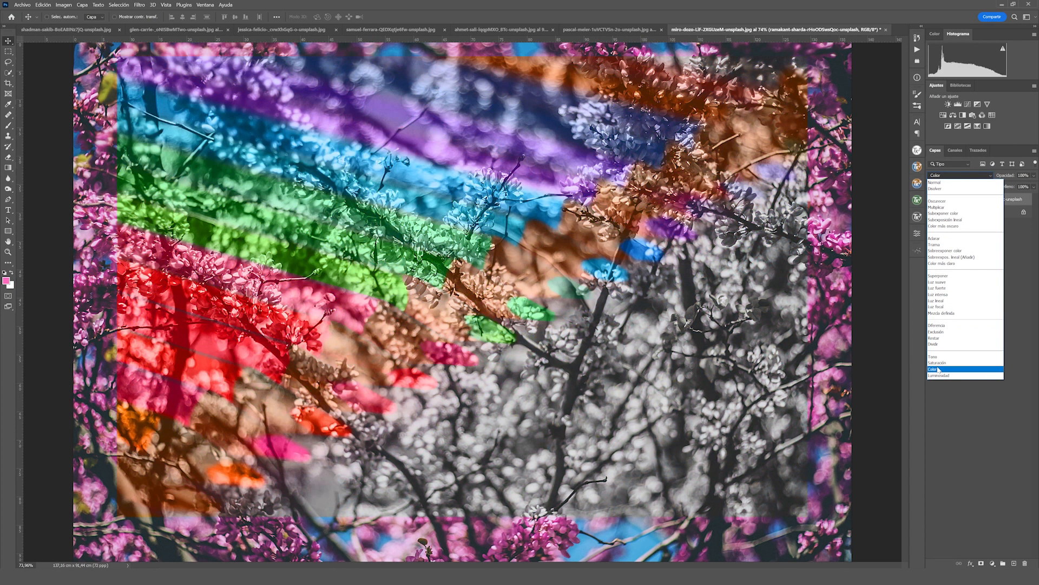
click(938, 369)
mouse_move(519, 201)
mouse_down()
mouse_move(485, 247)
mouse_move(470, 361)
mouse_move(632, 377)
mouse_move(704, 260)
mouse_move(723, 170)
mouse_move(599, 134)
mouse_move(471, 151)
mouse_move(419, 287)
mouse_move(542, 408)
mouse_move(677, 398)
mouse_move(658, 246)
mouse_move(526, 194)
mouse_move(523, 202)
mouse_up()
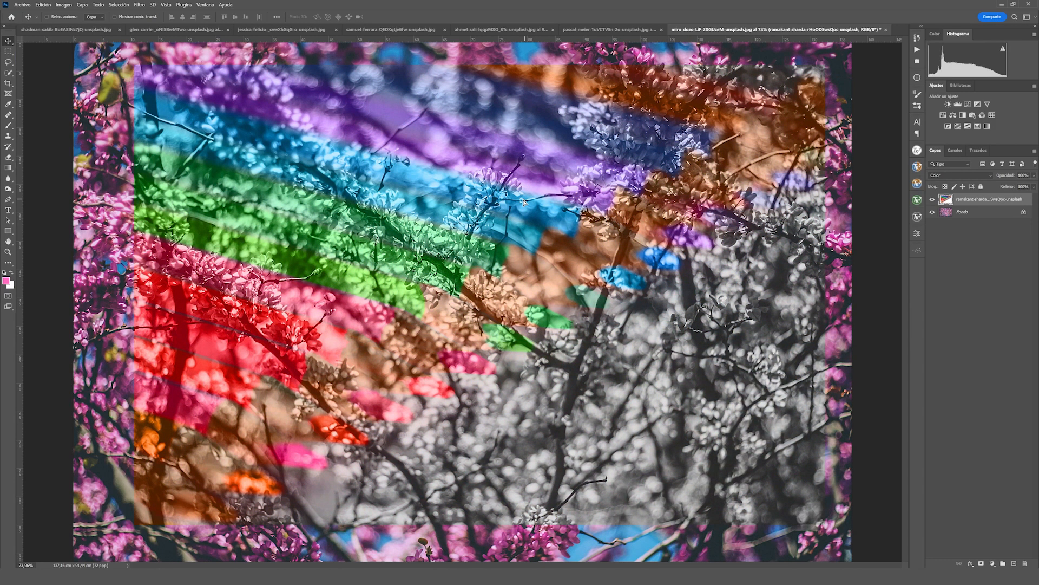
- Set the pencils layer's blend mode to Luminosidad and move the layer over the blossoms
click(950, 176)
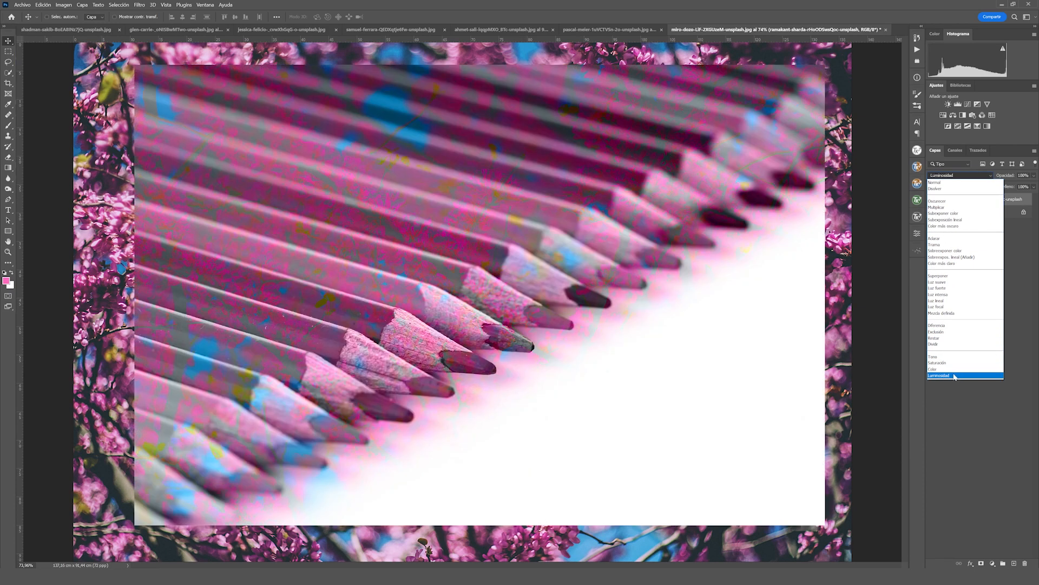
click(955, 375)
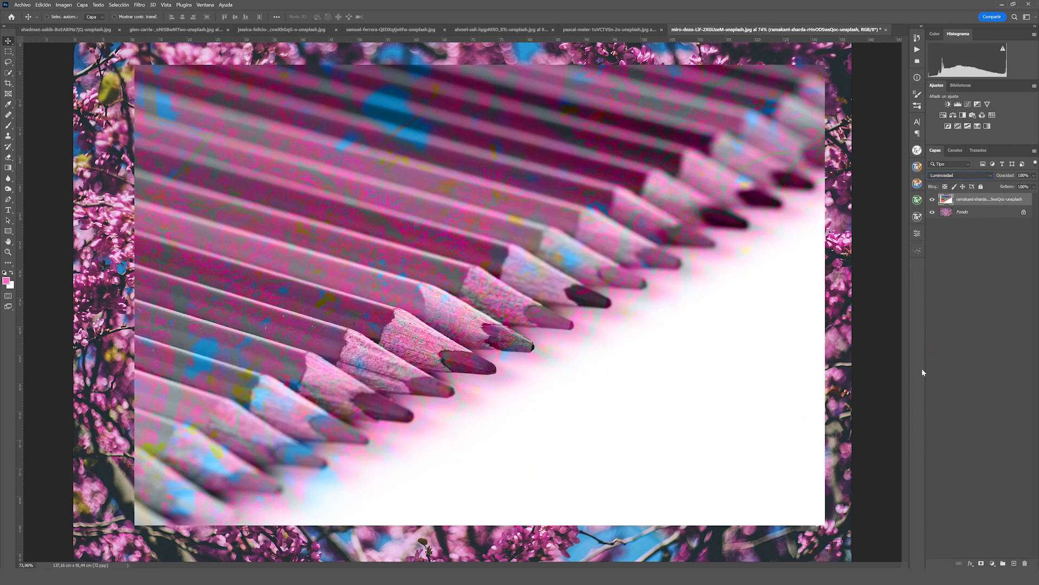
mouse_move(607, 329)
mouse_down()
mouse_move(521, 417)
mouse_move(699, 352)
mouse_move(579, 269)
mouse_move(434, 334)
mouse_move(563, 458)
mouse_move(725, 371)
mouse_move(563, 304)
mouse_move(397, 342)
mouse_move(513, 327)
mouse_move(661, 344)
mouse_move(567, 376)
mouse_move(576, 298)
mouse_move(610, 413)
mouse_move(598, 309)
mouse_move(570, 379)
mouse_move(602, 333)
mouse_move(902, 217)
mouse_up()
click(955, 175)
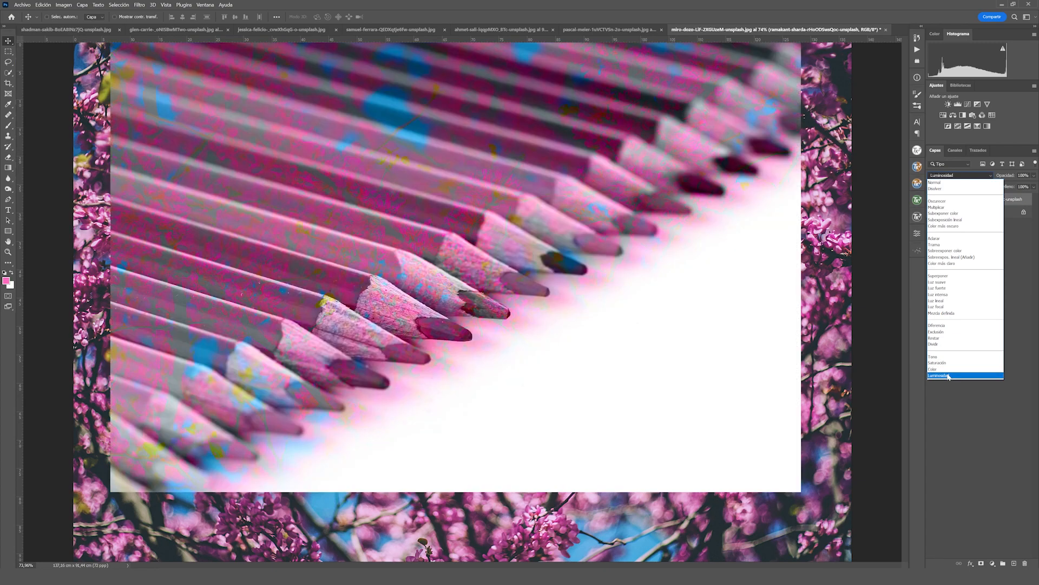
click(948, 375)
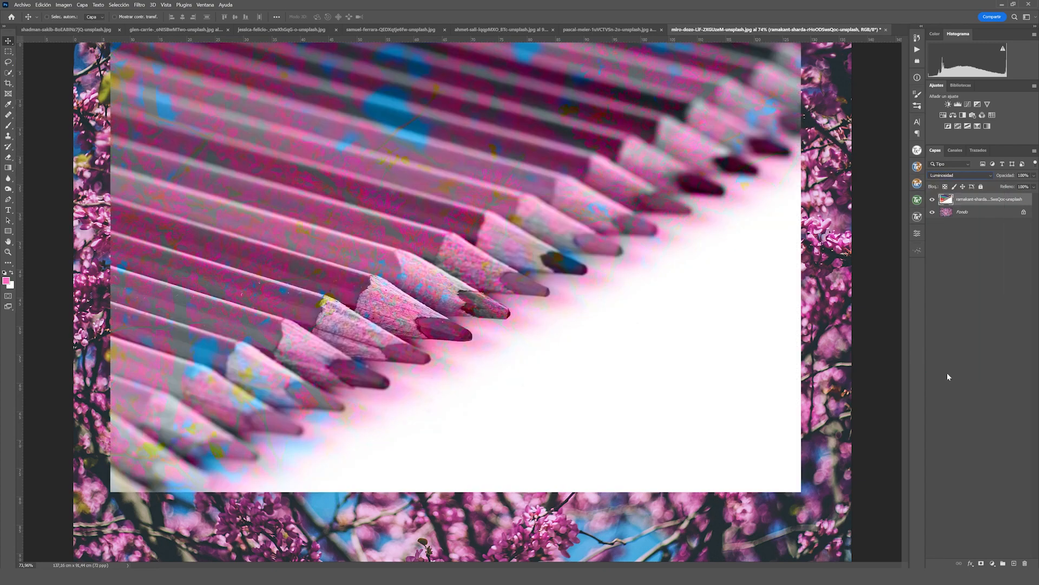
click(960, 177)
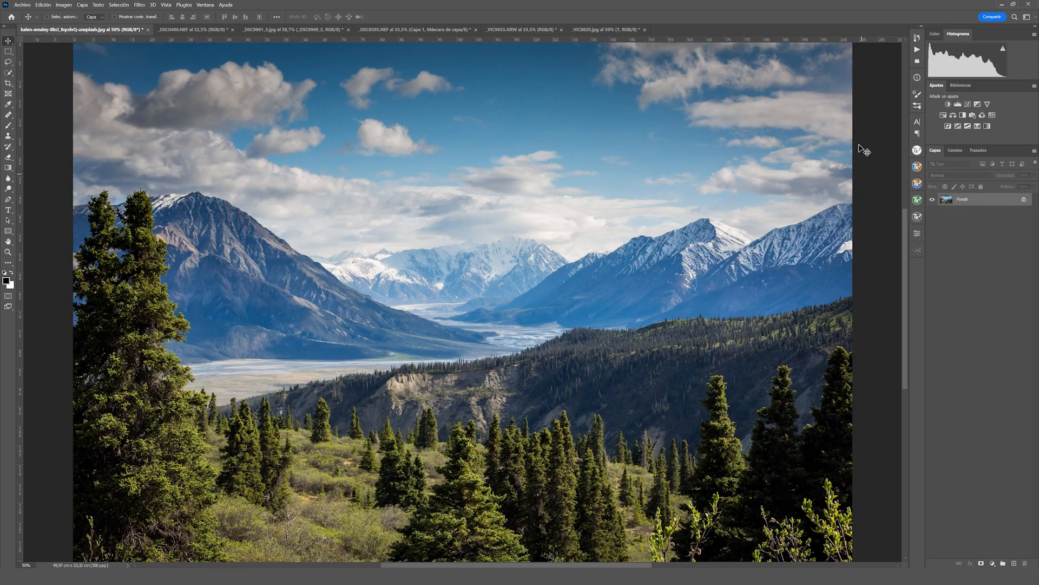
- Duplicate the mountain landscape's background layer and set the copy's blend mode to Luz suave
right_click(948, 202)
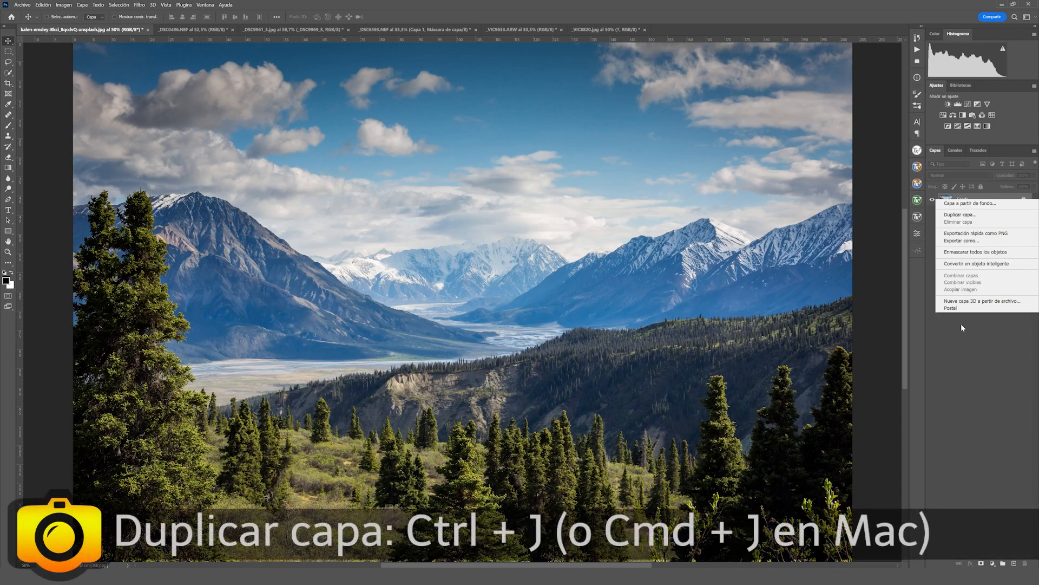
click(967, 337)
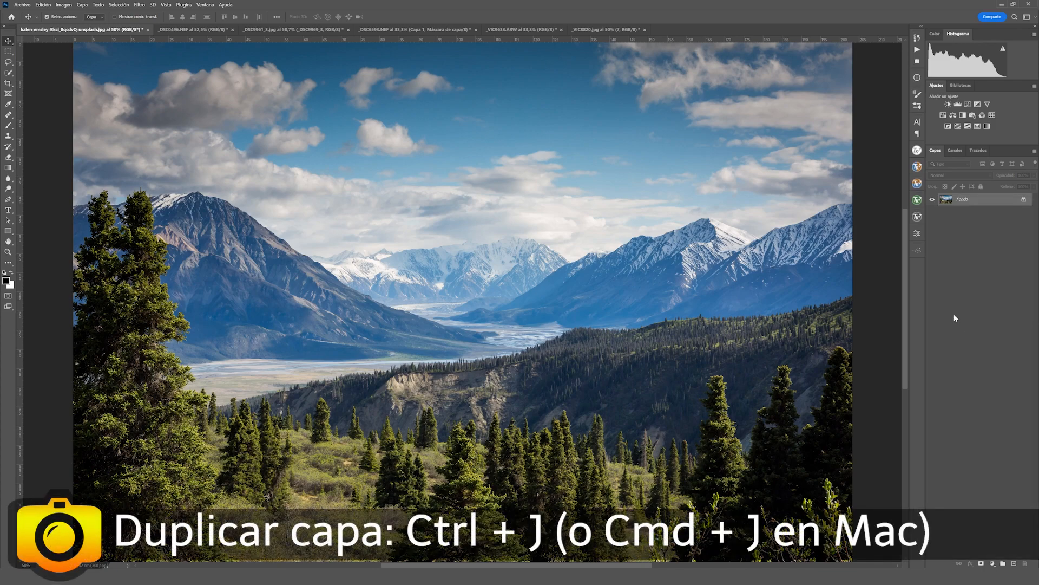
key(ctrl+j)
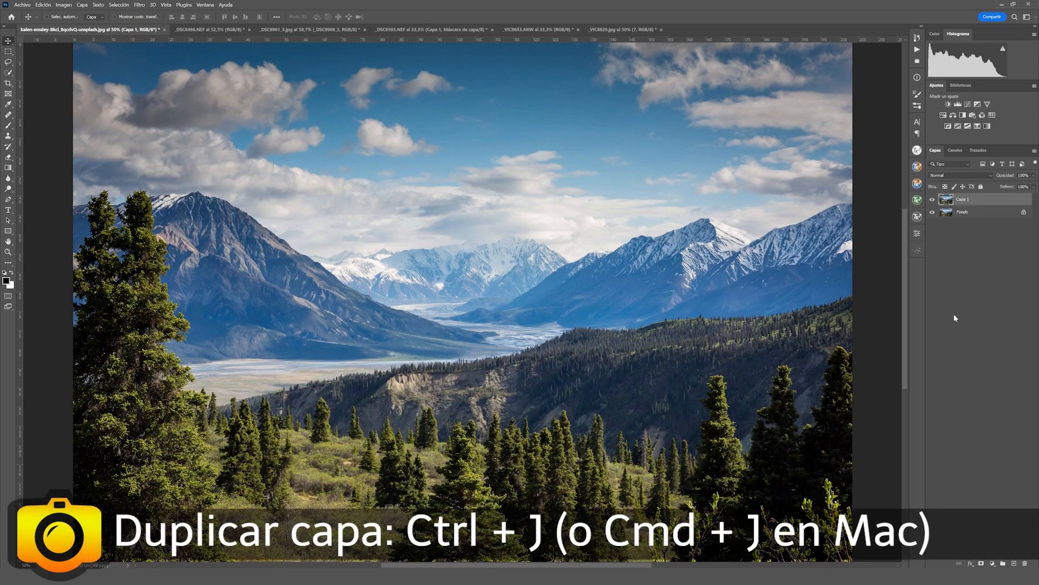
click(955, 176)
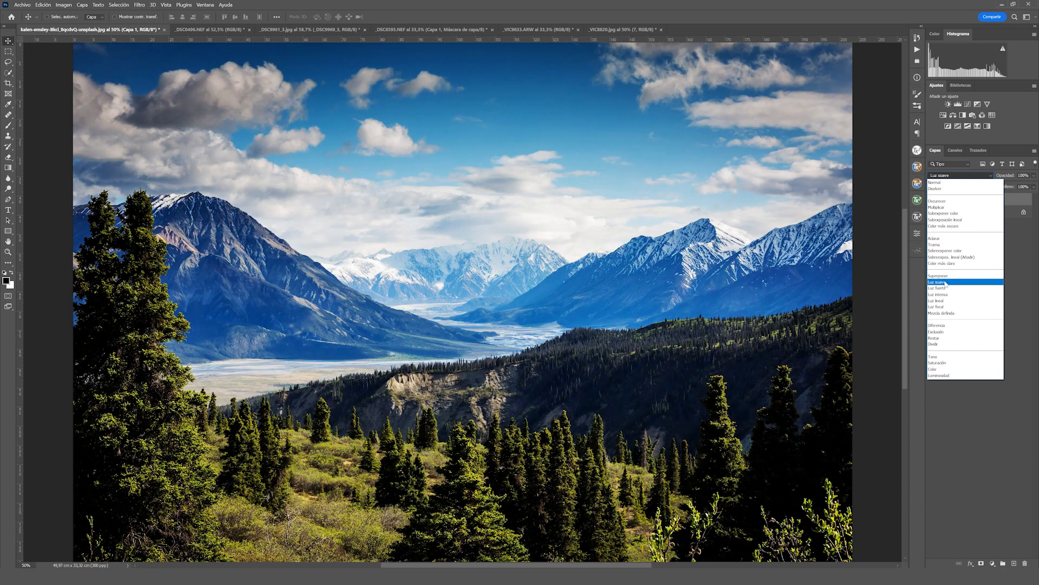
click(946, 282)
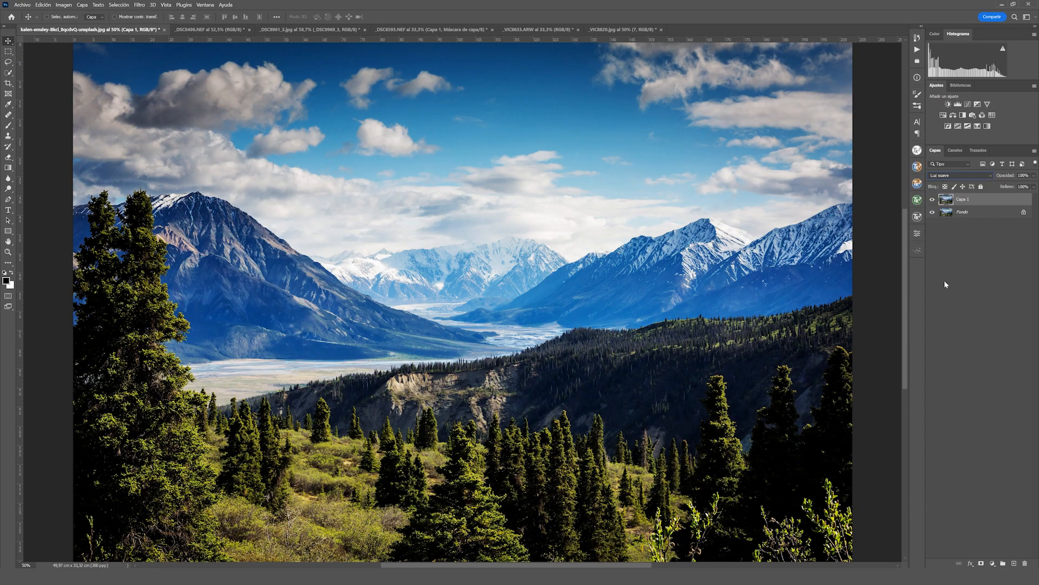
- Compare the mountain landscape with and without the Luz suave duplicate layer
click(932, 201)
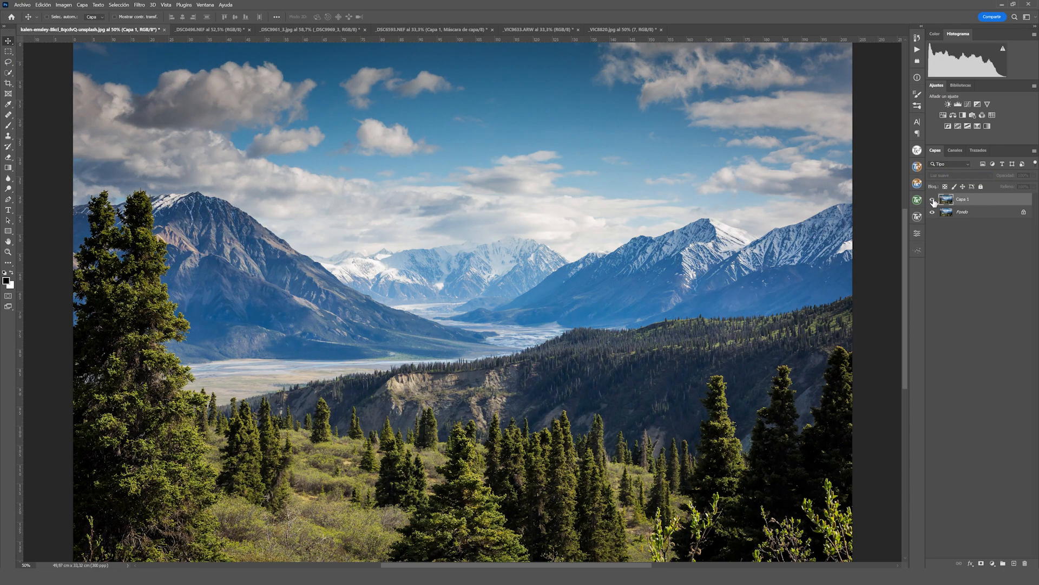
click(933, 200)
click(933, 199)
click(933, 200)
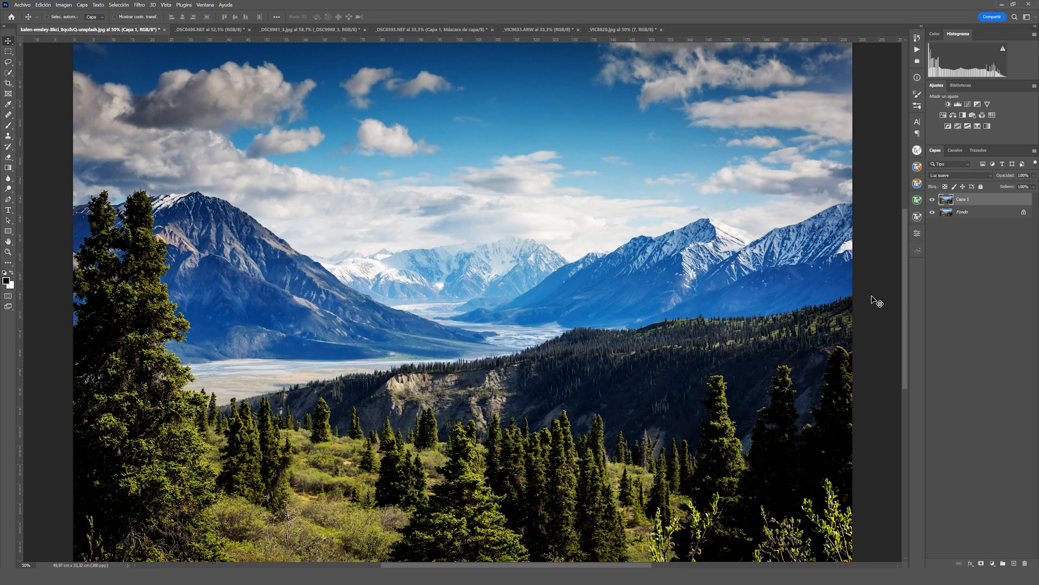
click(932, 200)
click(933, 200)
click(932, 201)
click(932, 200)
drag(1007, 178, 1032, 178)
- Switch to the night chapel document and review its stacked exposures, leaving only Capa 1 and Capa 2 visible
click(211, 34)
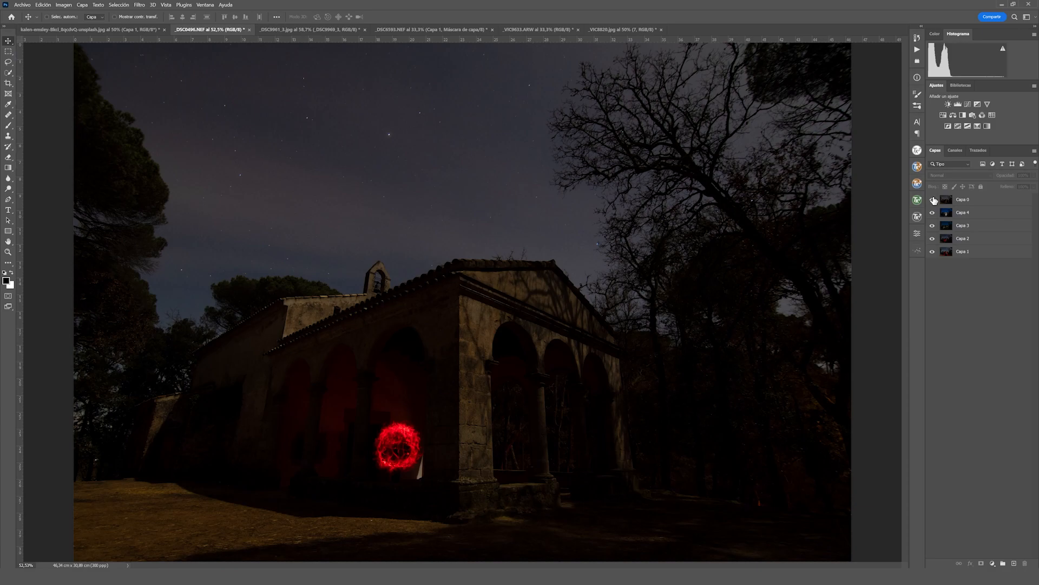
alt+click(933, 251)
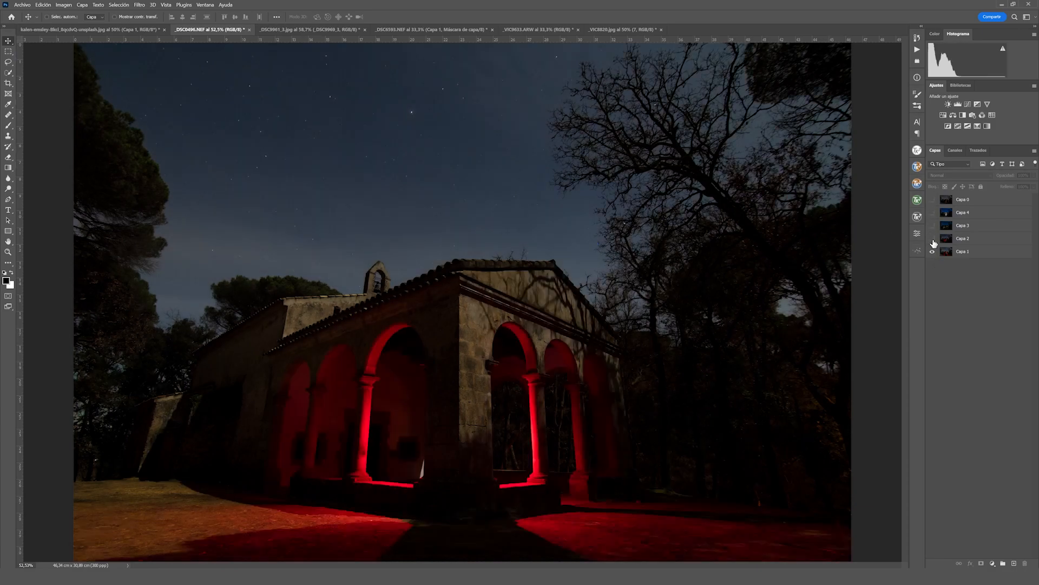
click(932, 239)
click(932, 226)
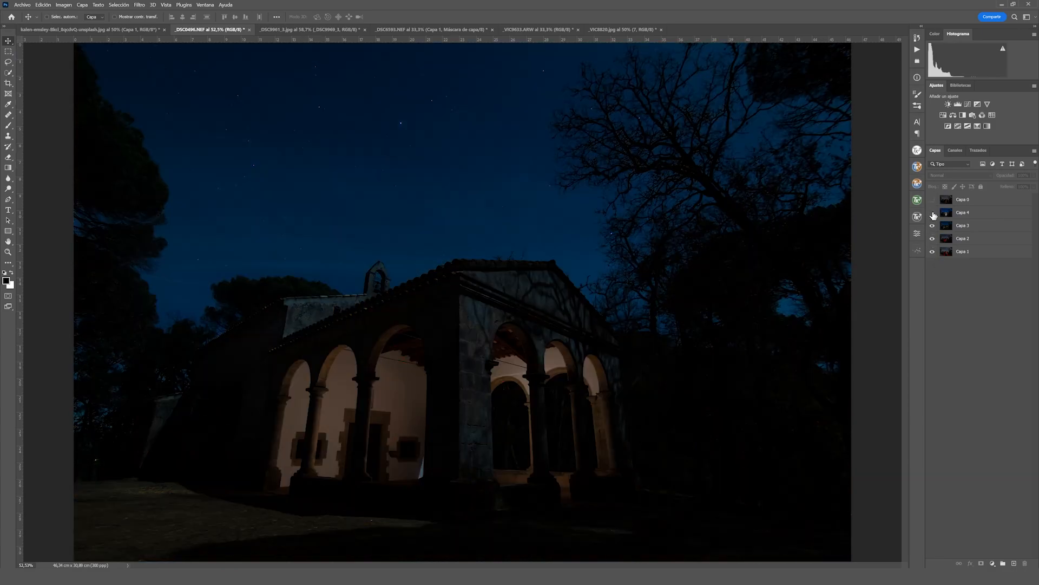
click(932, 212)
click(932, 200)
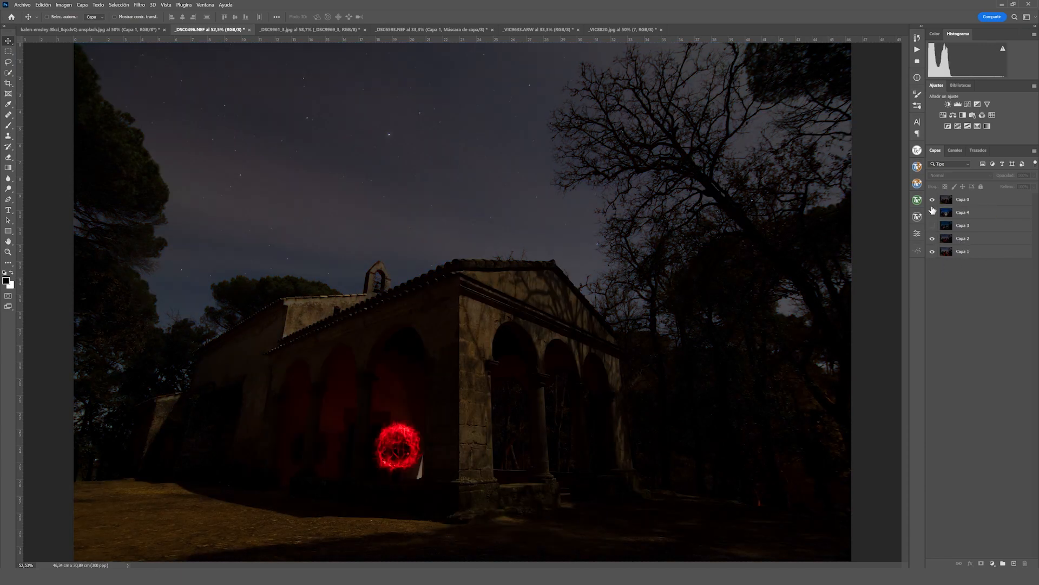
drag(932, 200, 932, 225)
- Set Capa 2's blend mode to Aclarar
click(981, 244)
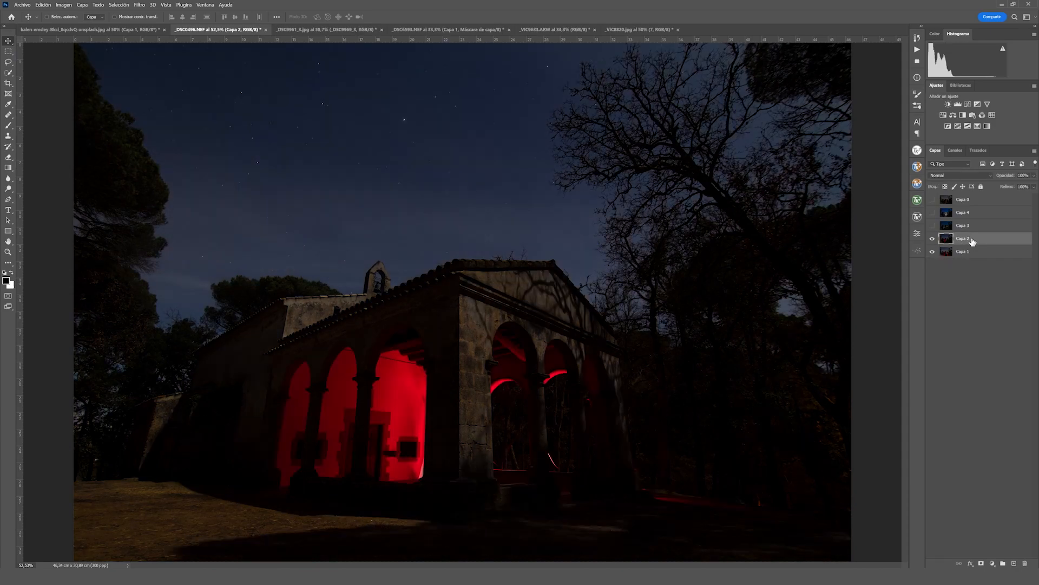
click(948, 177)
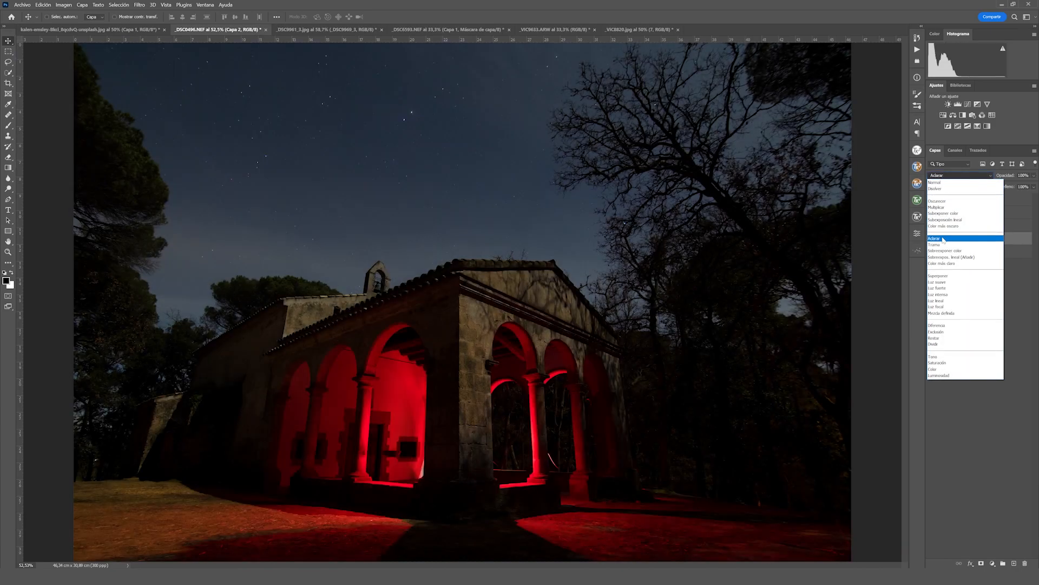
click(943, 240)
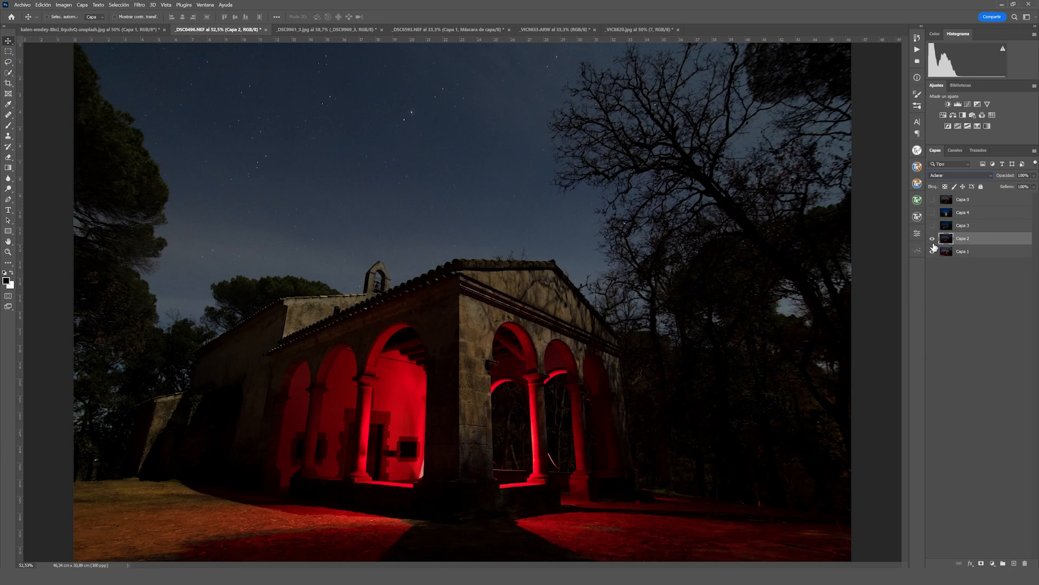
- Hide and show Capa 2 repeatedly to compare the red light it adds inside the chapel's arches
click(933, 240)
click(933, 240)
click(933, 239)
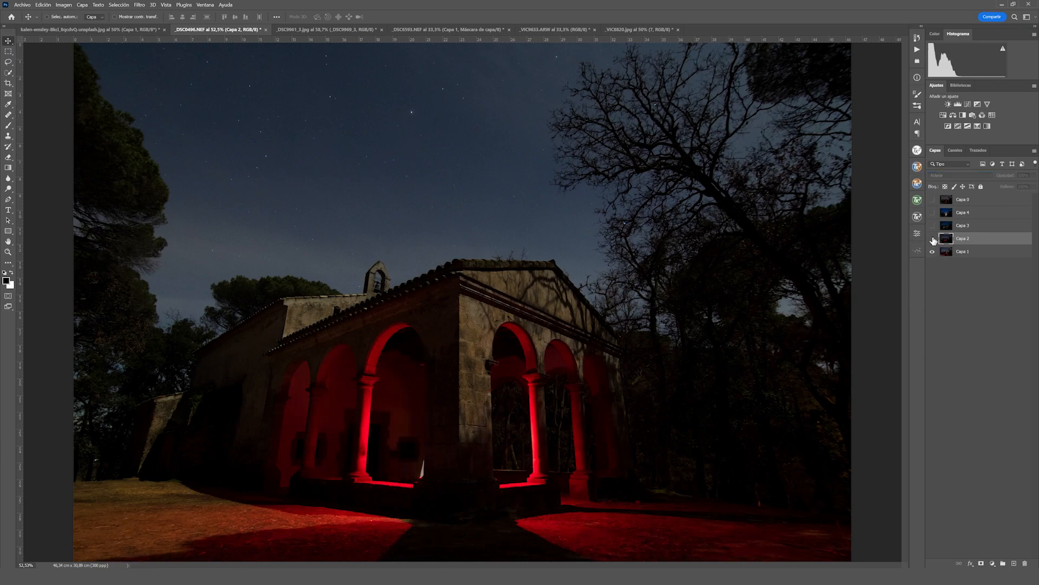
click(933, 239)
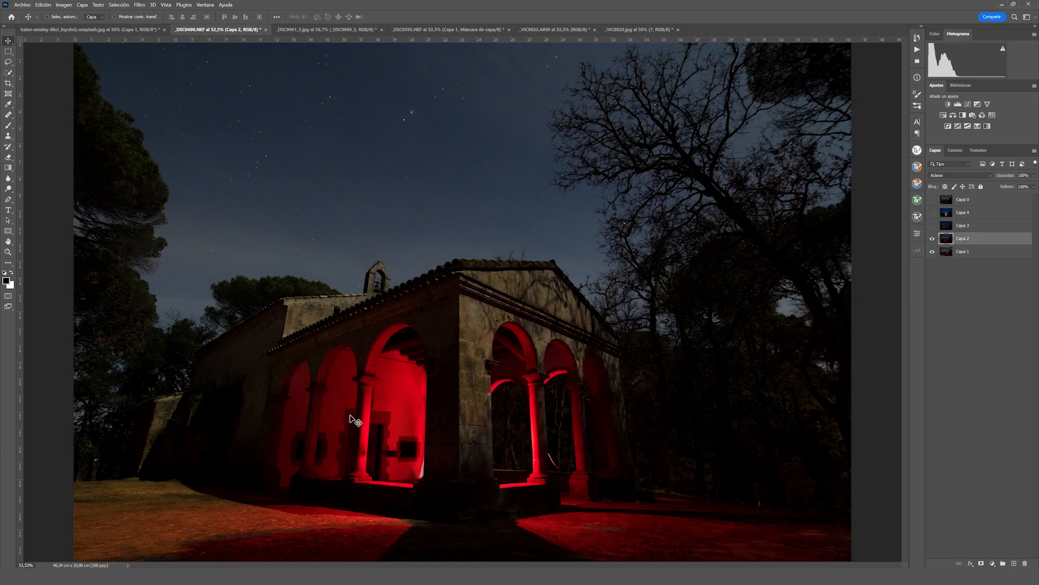
click(933, 239)
click(933, 239)
click(933, 240)
click(933, 239)
click(933, 239)
click(933, 240)
click(933, 239)
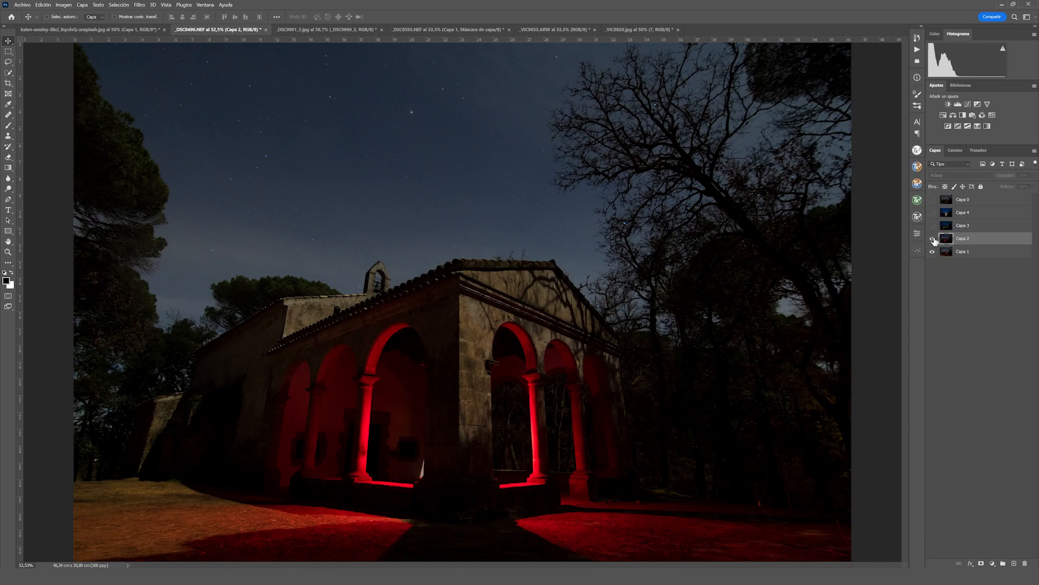
click(933, 239)
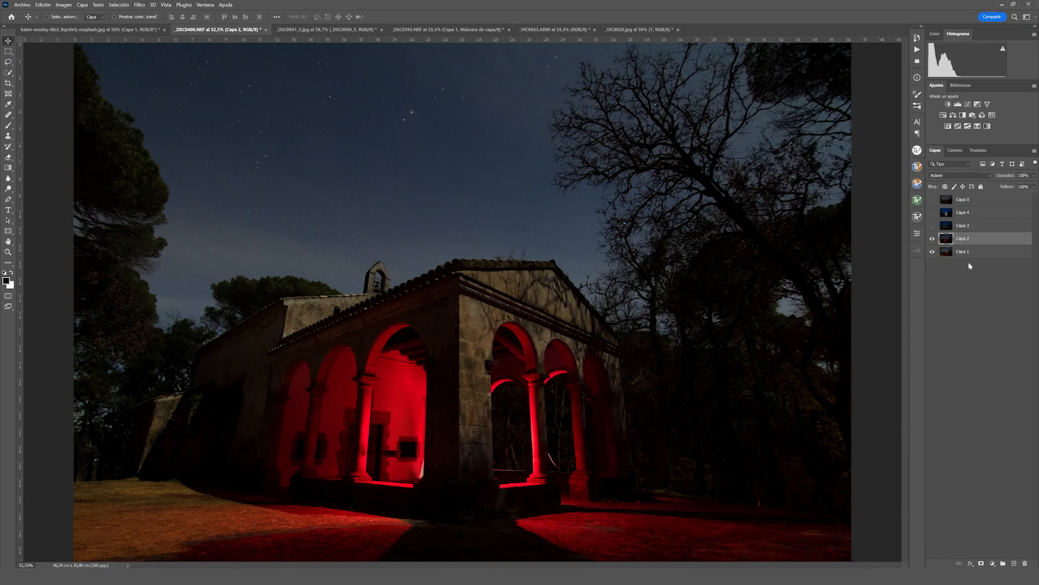
- Show Capa 3, set its blend mode to Aclarar and compare the chapel with the layer hidden and shown
click(933, 225)
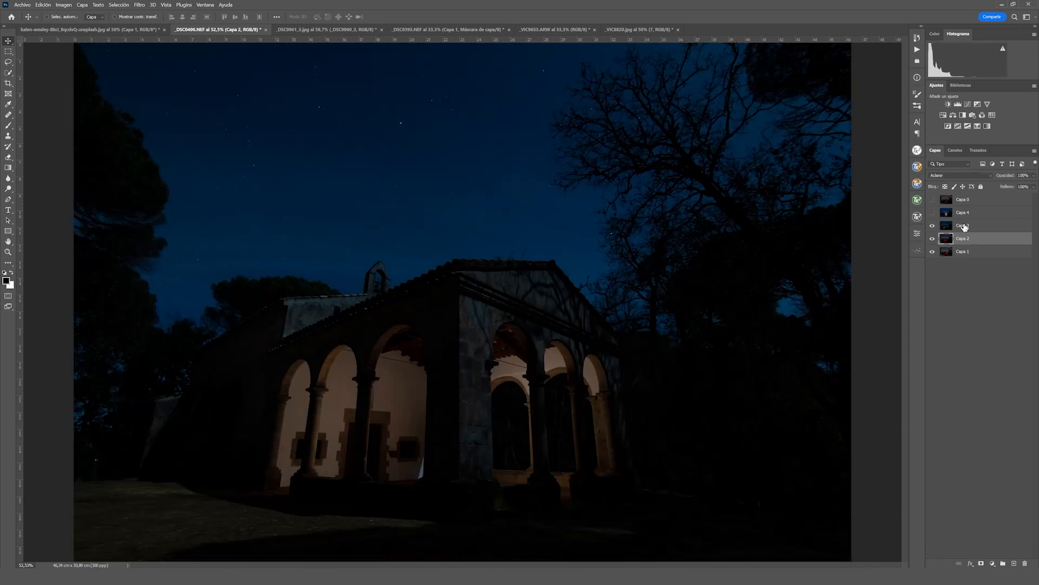
click(965, 225)
click(962, 176)
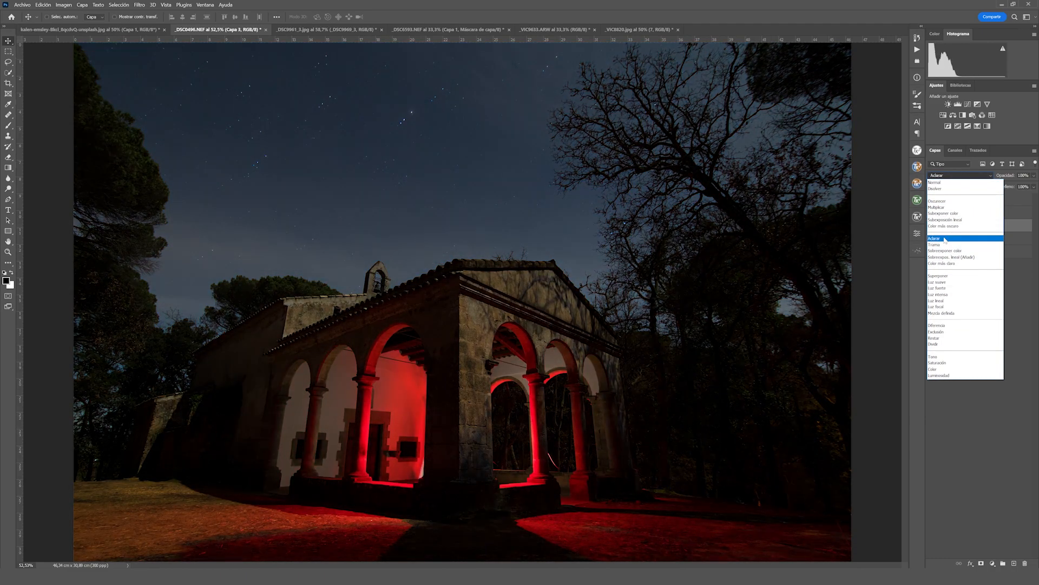
click(945, 238)
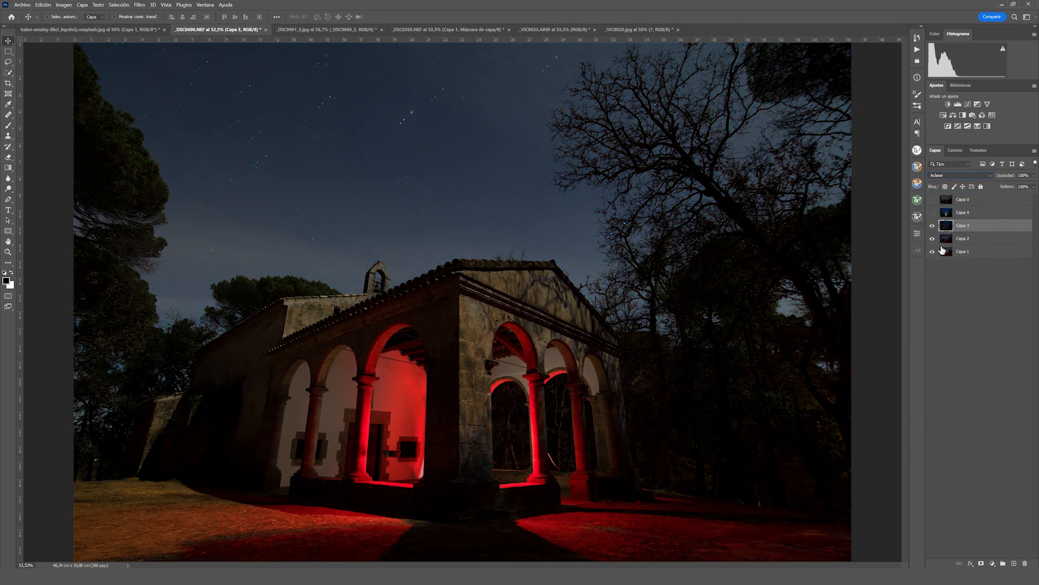
click(933, 226)
click(933, 226)
click(933, 225)
click(933, 225)
- Show Capa 4 with the spotlit corner column and set its blend mode to Aclarar
click(949, 213)
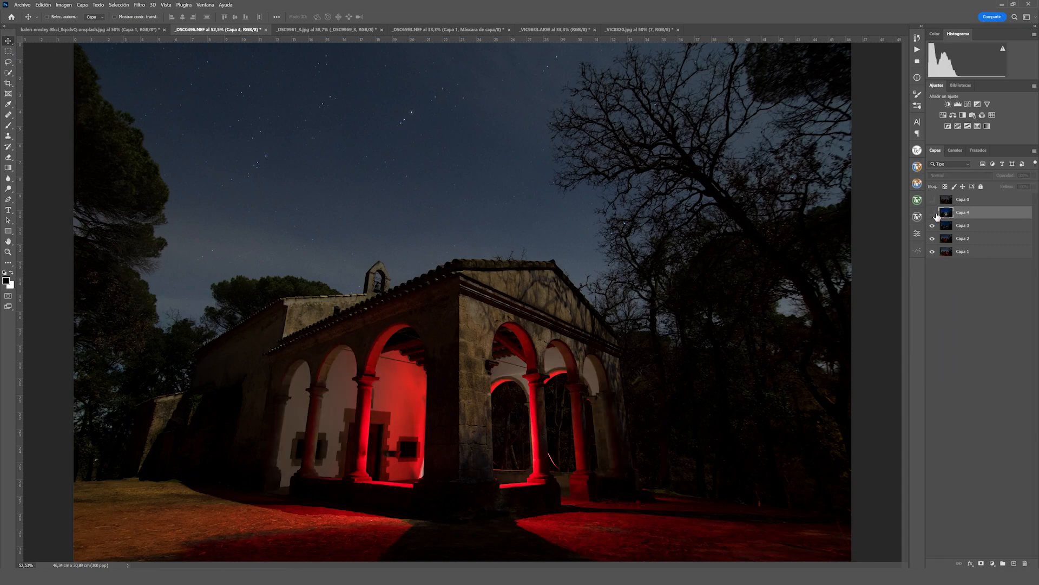
click(933, 212)
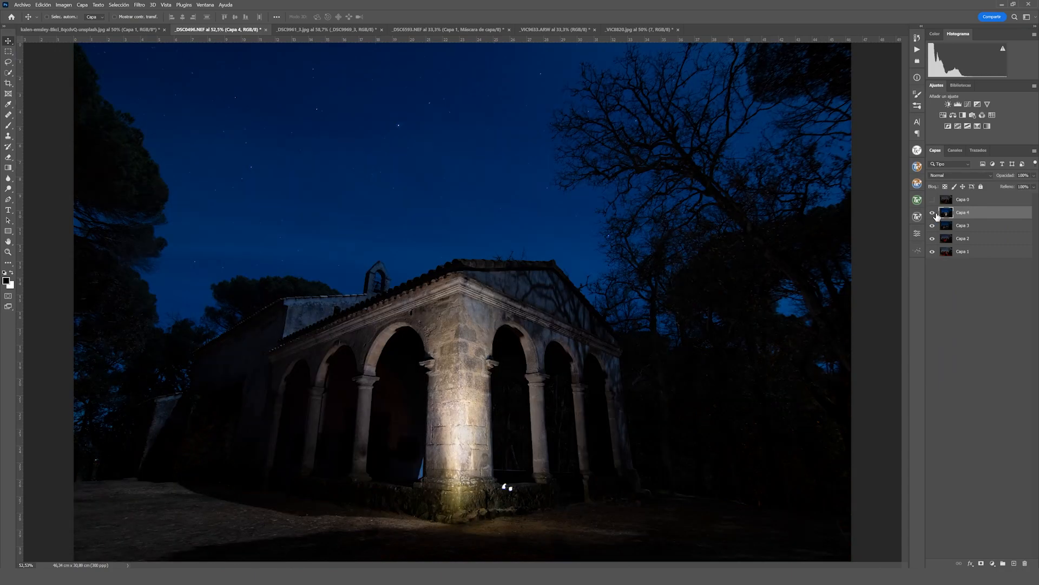
click(951, 176)
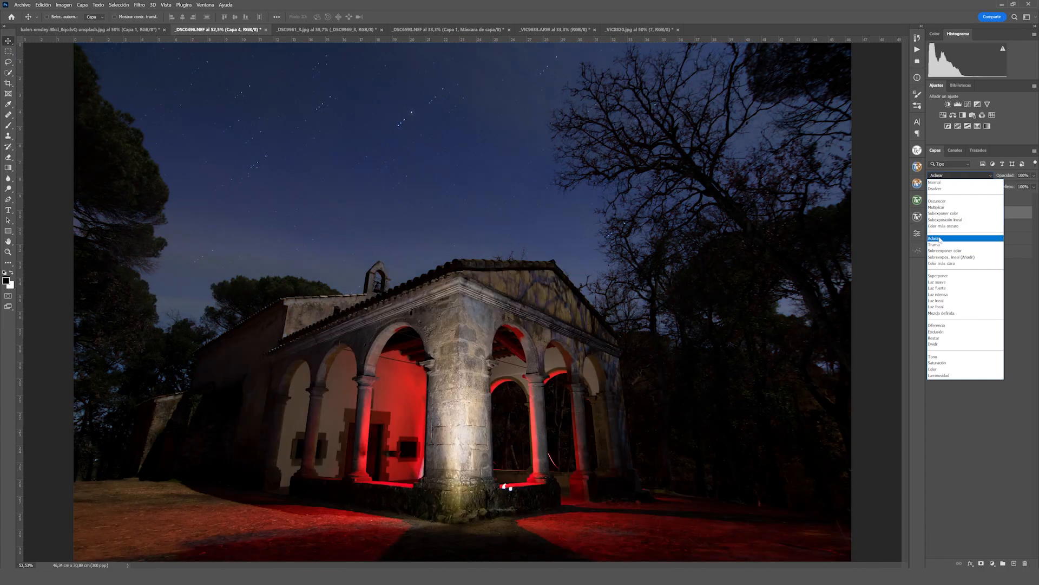
click(936, 238)
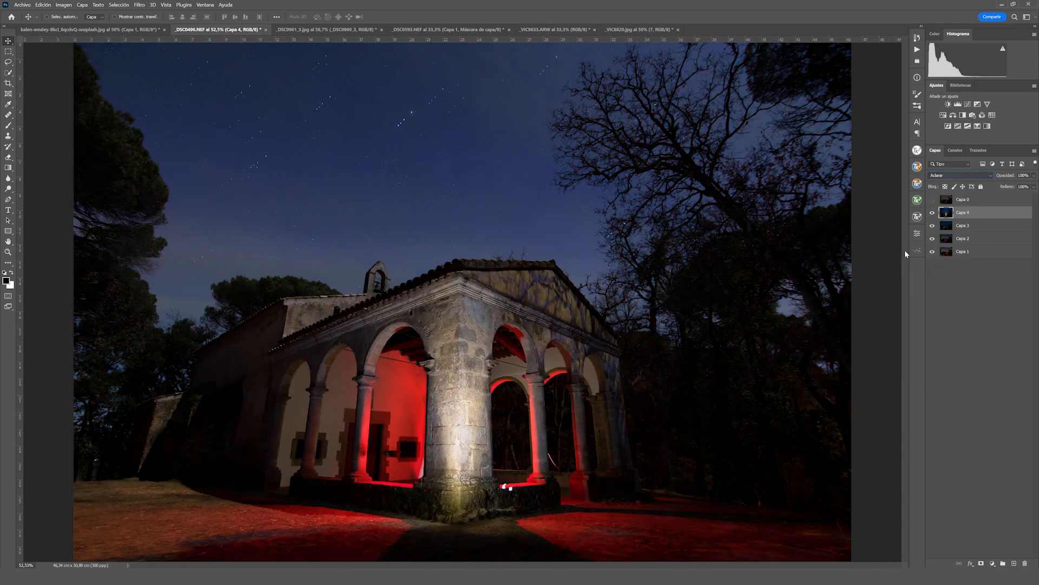
- Hide and show Capa 4 repeatedly to compare the light it adds to the chapel's corner column
click(933, 212)
click(932, 212)
click(932, 213)
click(932, 213)
click(932, 213)
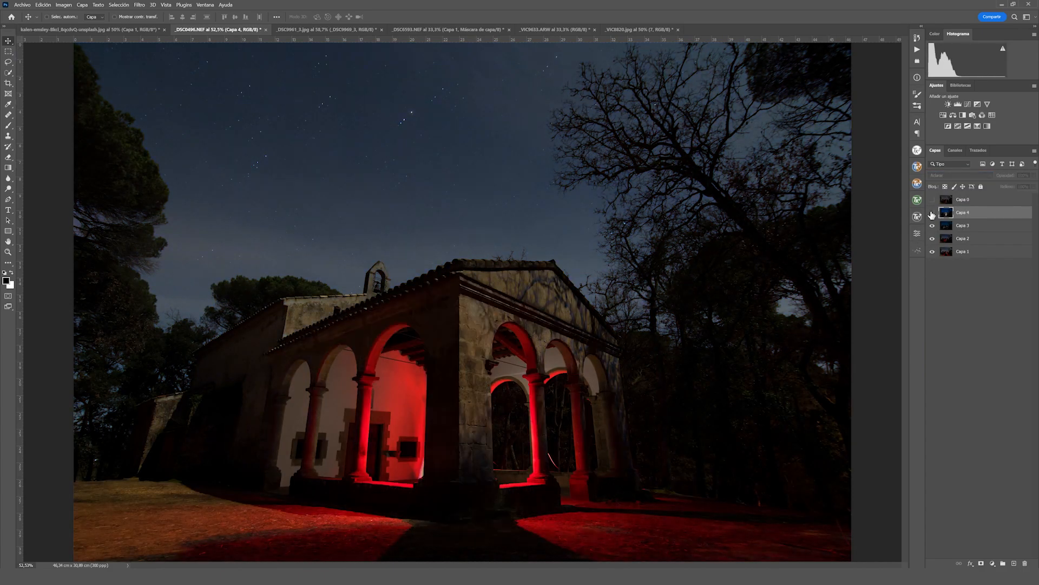
click(932, 212)
- Show Capa 5, set its blend mode to Aclarar and compare the chapel with the layer hidden and shown
click(932, 200)
click(974, 201)
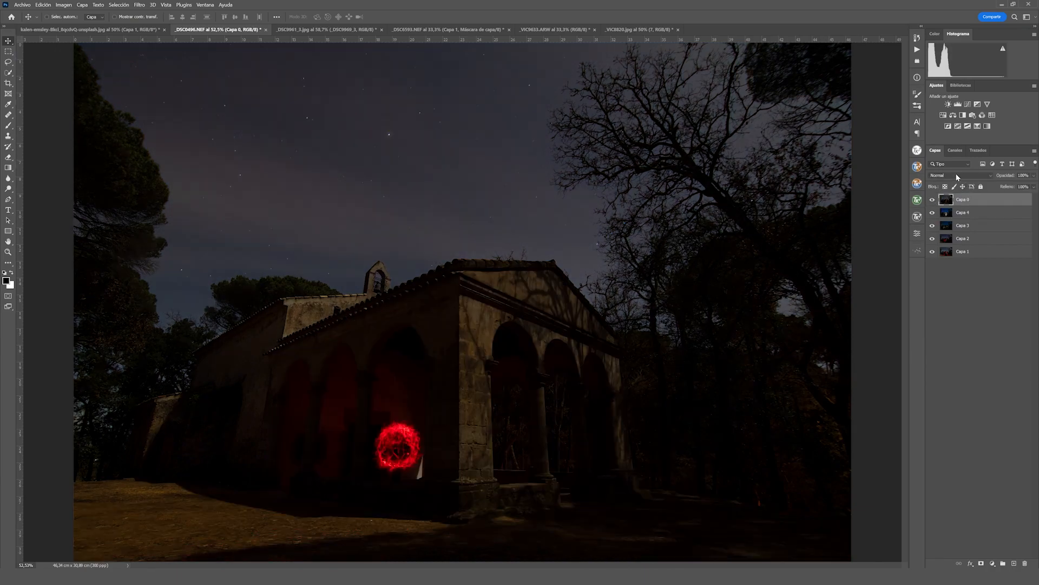
click(957, 177)
click(942, 241)
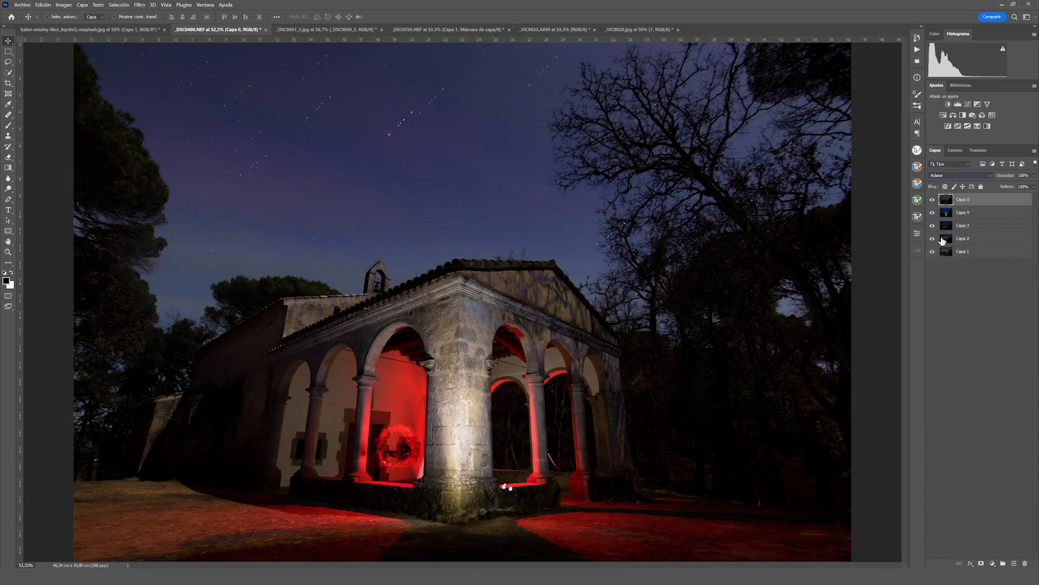
click(932, 199)
click(932, 199)
- Hide Capa 3 and Capa 2 in the chapel composite, checking the effect of Capa 2
click(933, 228)
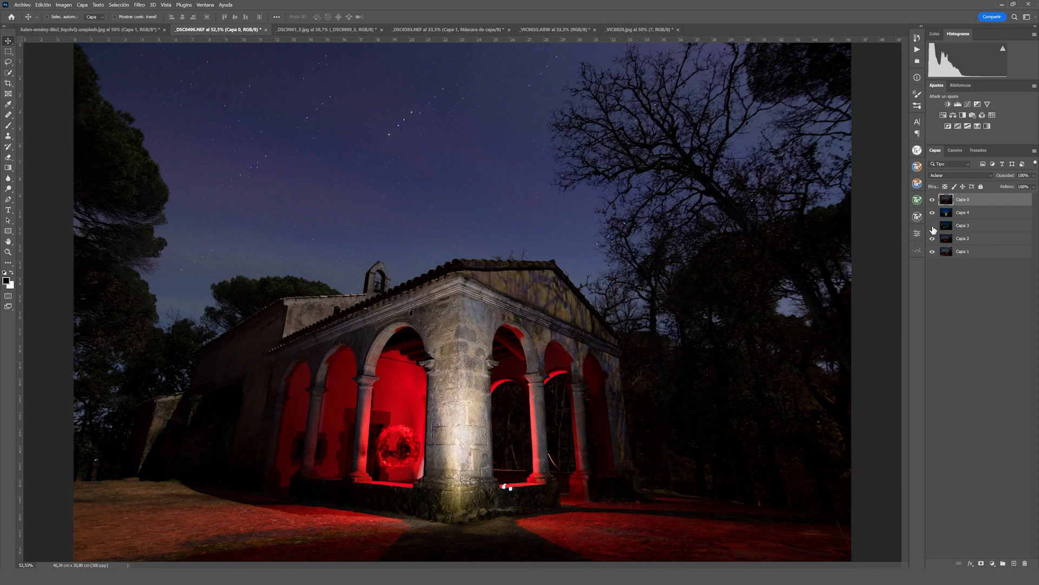
click(932, 238)
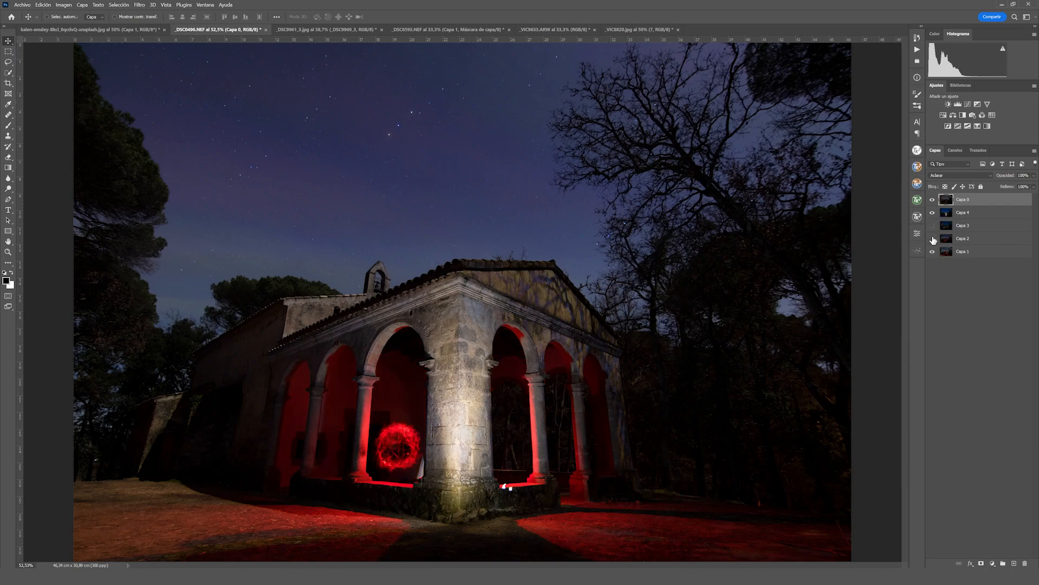
click(933, 239)
click(933, 239)
- Hide and show Capa 5 to compare the red light sphere it adds inside the arches
click(932, 200)
click(933, 200)
click(932, 200)
click(932, 200)
- Reduce Capa 4's opacity to 59% and add a layer mask painted black over the sky to hide its blue tint
click(954, 215)
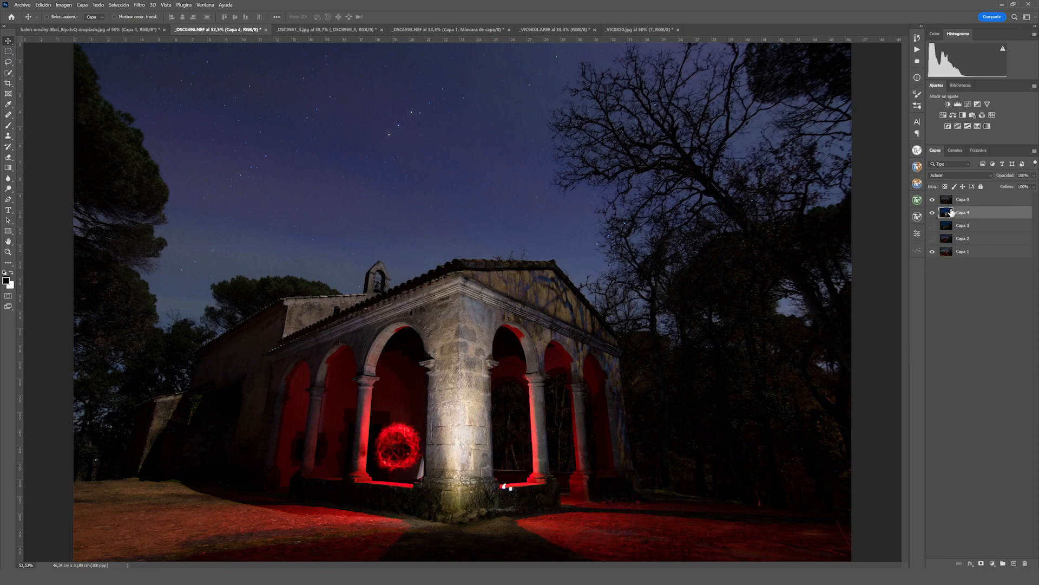
drag(1011, 177, 994, 187)
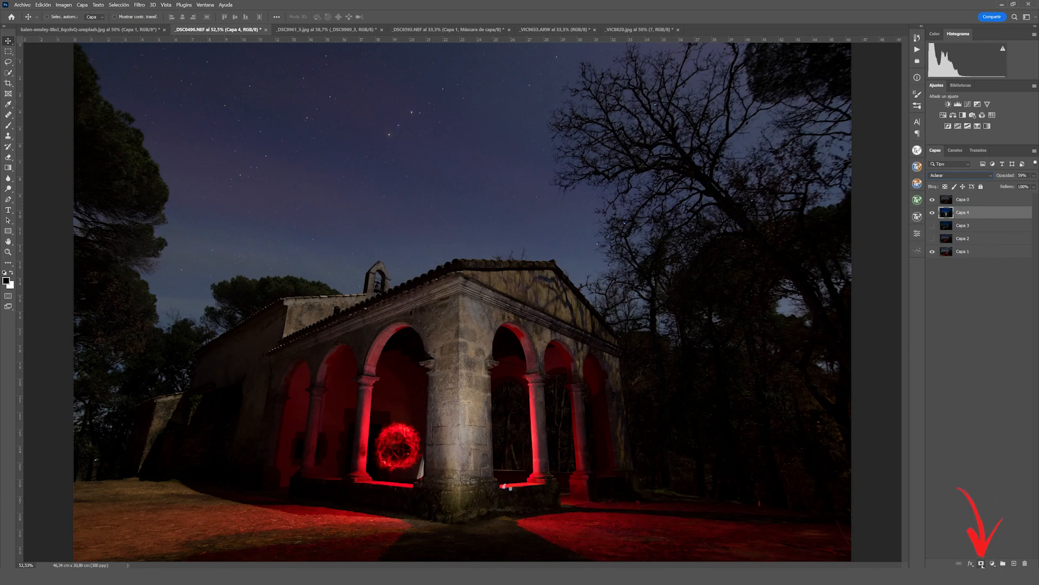
click(982, 564)
click(8, 126)
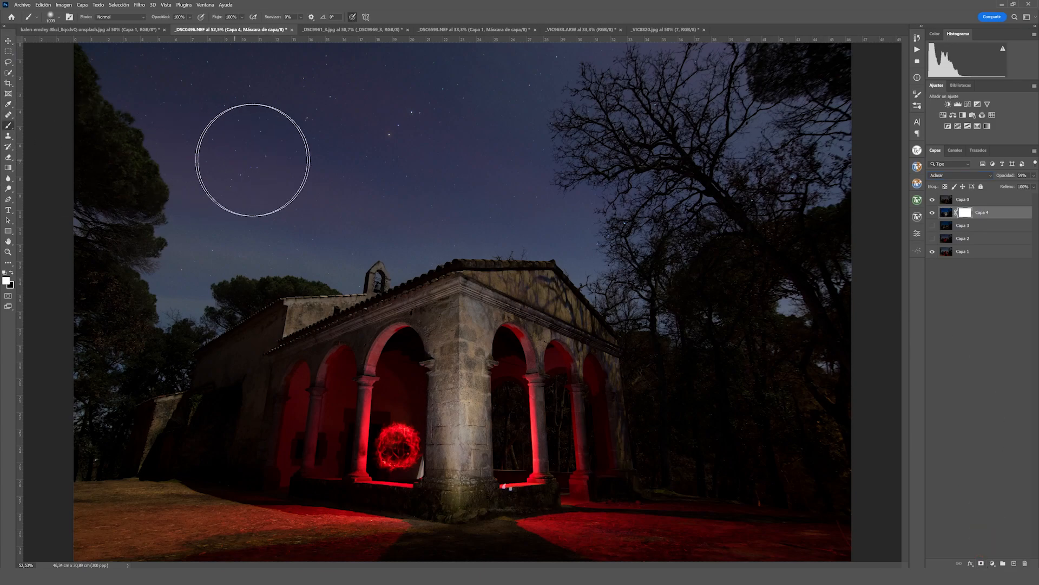
click(12, 274)
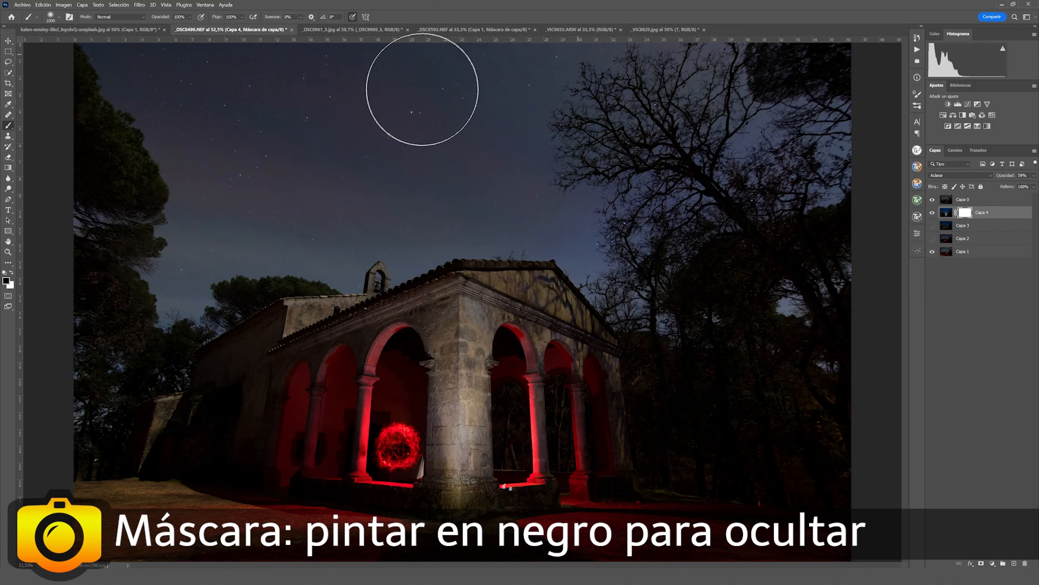
mouse_move(730, 288)
mouse_down()
mouse_move(352, 178)
mouse_move(476, 232)
mouse_move(406, 174)
mouse_up()
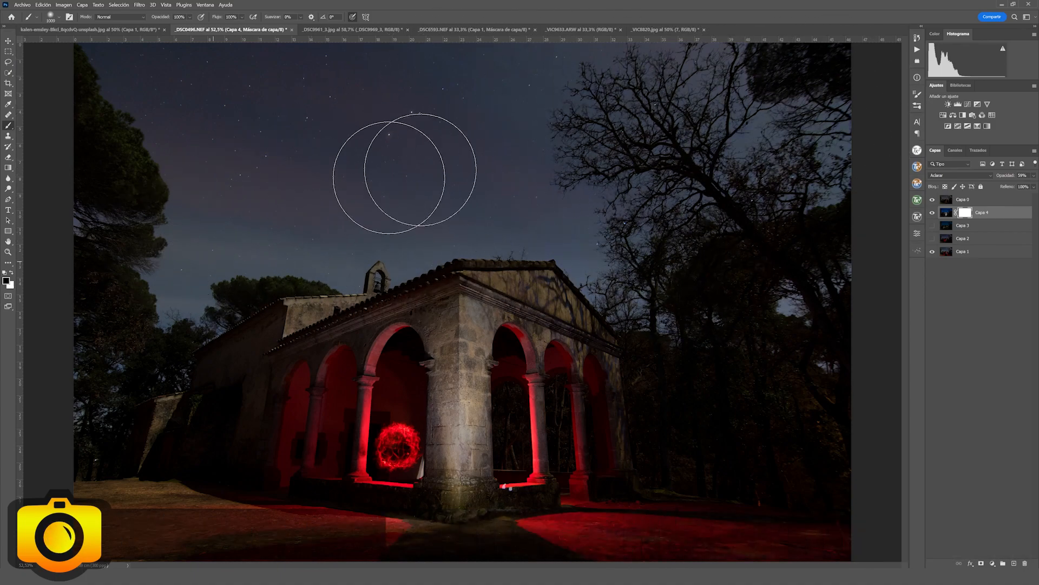
- Add a layer mask to Capa 5 and replace it with a copy of Capa 4's sky mask
click(958, 200)
click(982, 564)
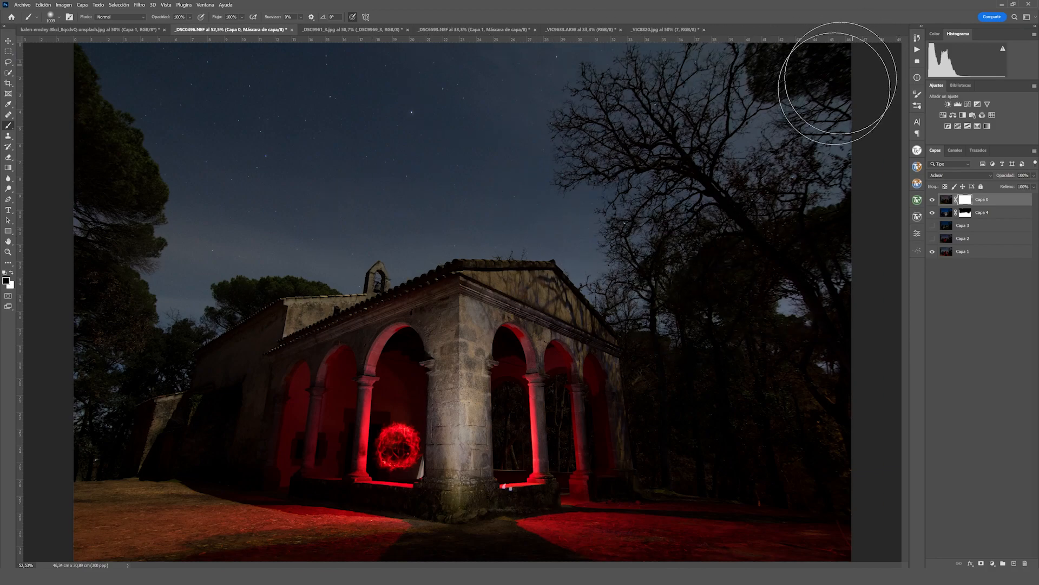
drag(965, 213, 965, 200)
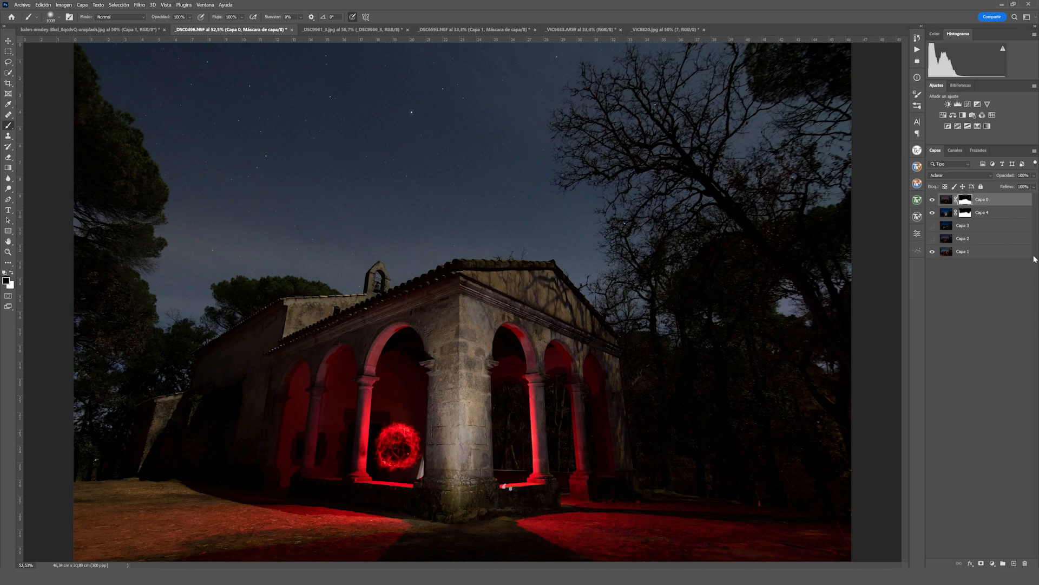
- Switch to the lightning storm document and hide and show its upper layer repeatedly to compare the two exposures
click(335, 30)
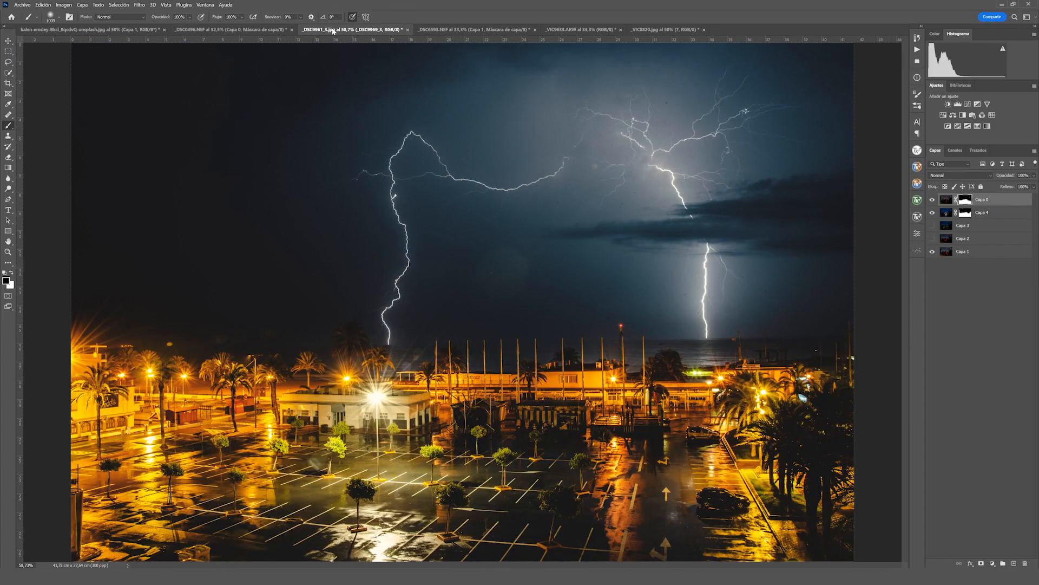
key(v)
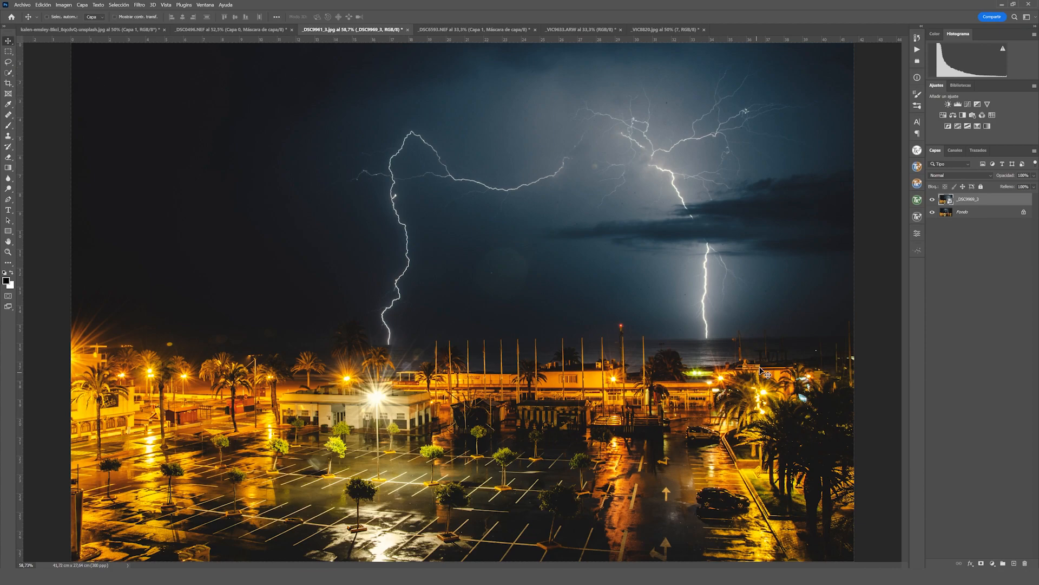
click(932, 199)
click(932, 199)
click(932, 199)
click(932, 199)
click(932, 199)
click(932, 199)
click(932, 199)
click(932, 199)
- Set the upper lightning layer's blend mode to Aclarar and compare the storm with the layer hidden and shown
click(948, 177)
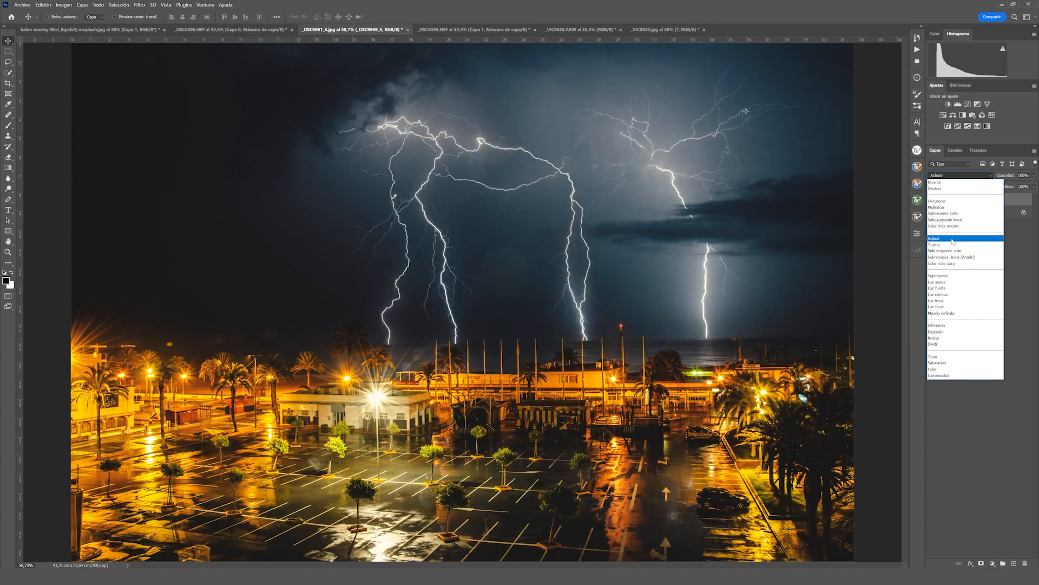
click(950, 238)
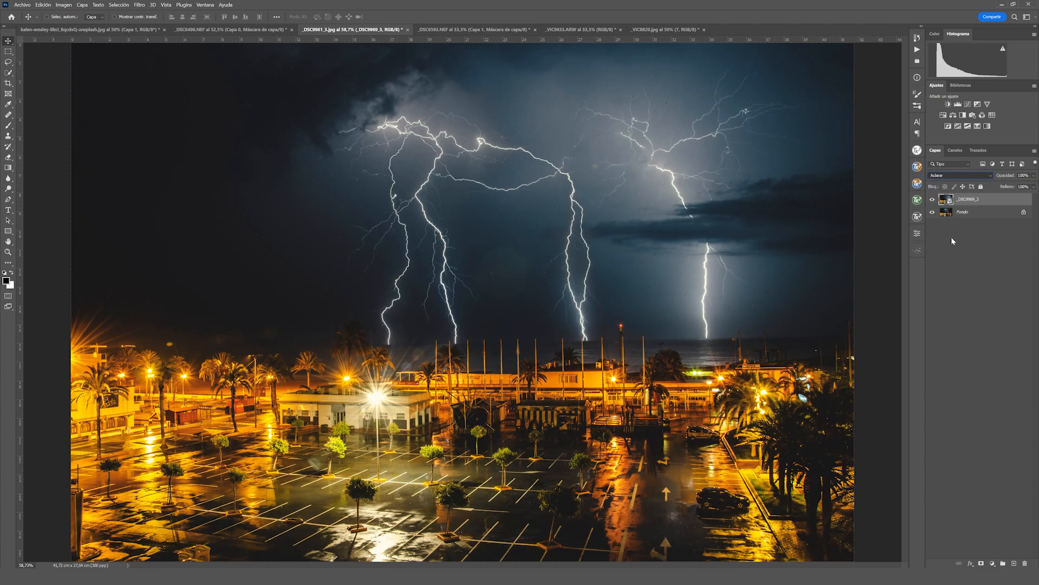
click(932, 199)
click(932, 200)
click(932, 200)
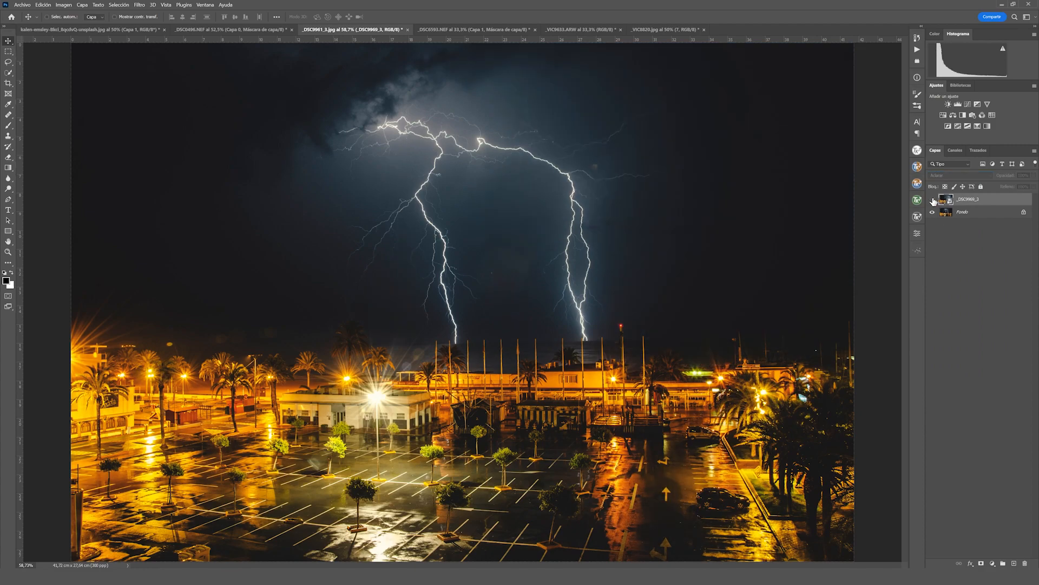
click(932, 200)
click(933, 199)
click(932, 199)
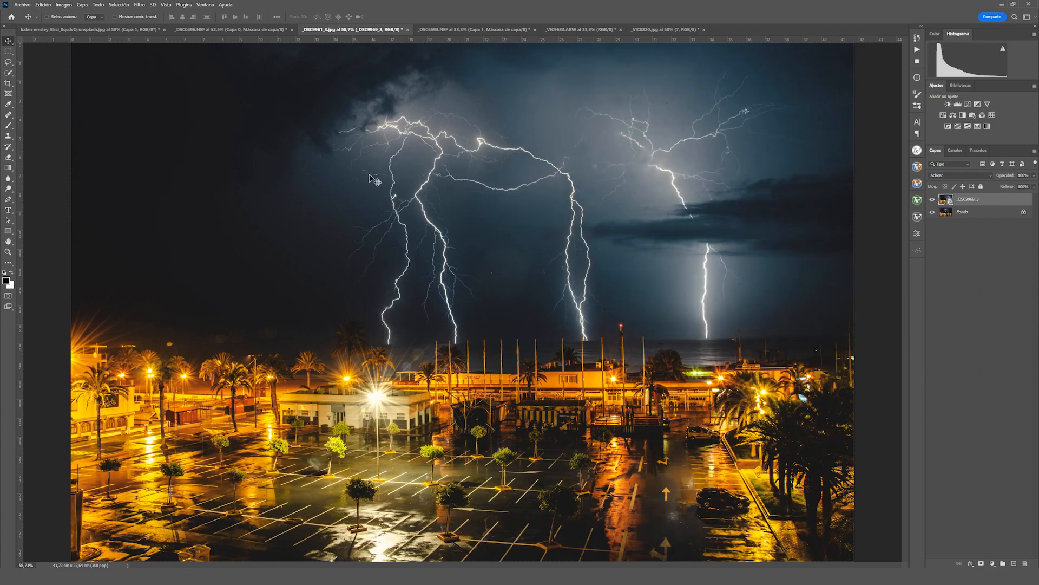
click(932, 200)
click(932, 199)
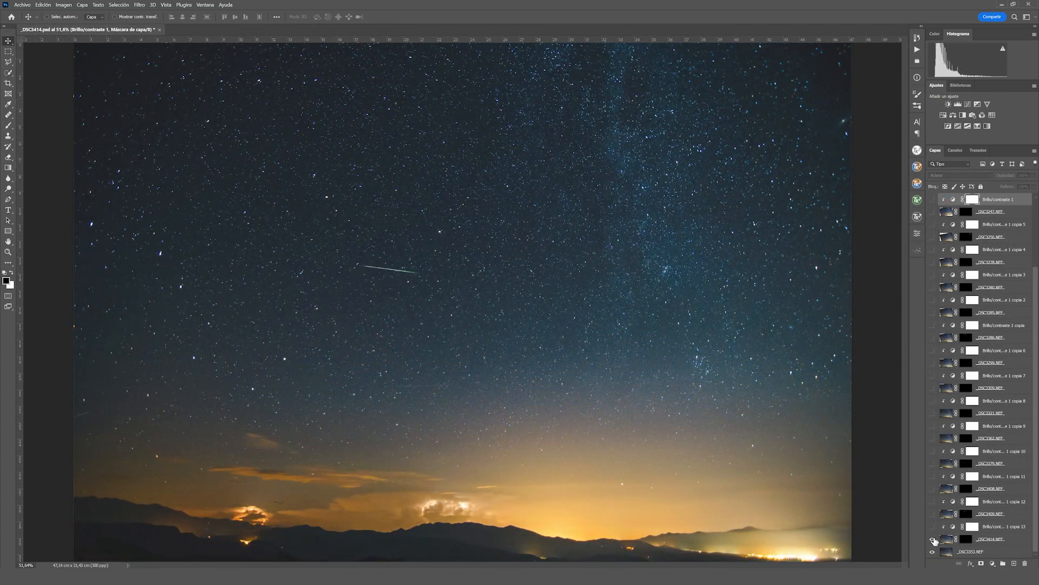
- Show the stacked meteor exposures and their Brillo/contraste adjustments in the _DSC3414.psd night sky composite
drag(934, 540, 934, 201)
scroll(958, 277, up, 3)
scroll(958, 278, up, 1)
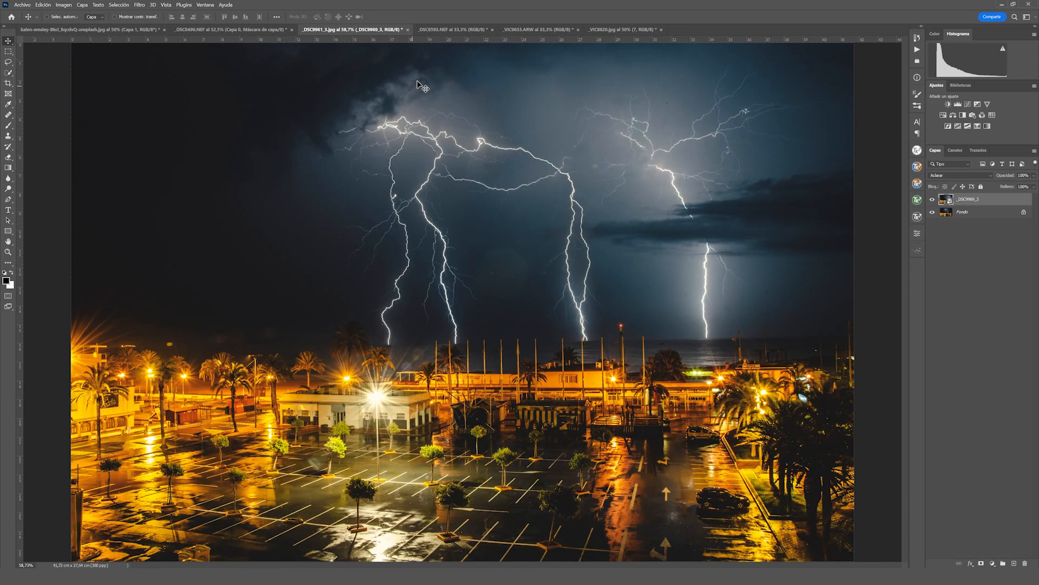
- Switch to the portrait document and duplicate its Fondo layer as Fondo copia
click(443, 31)
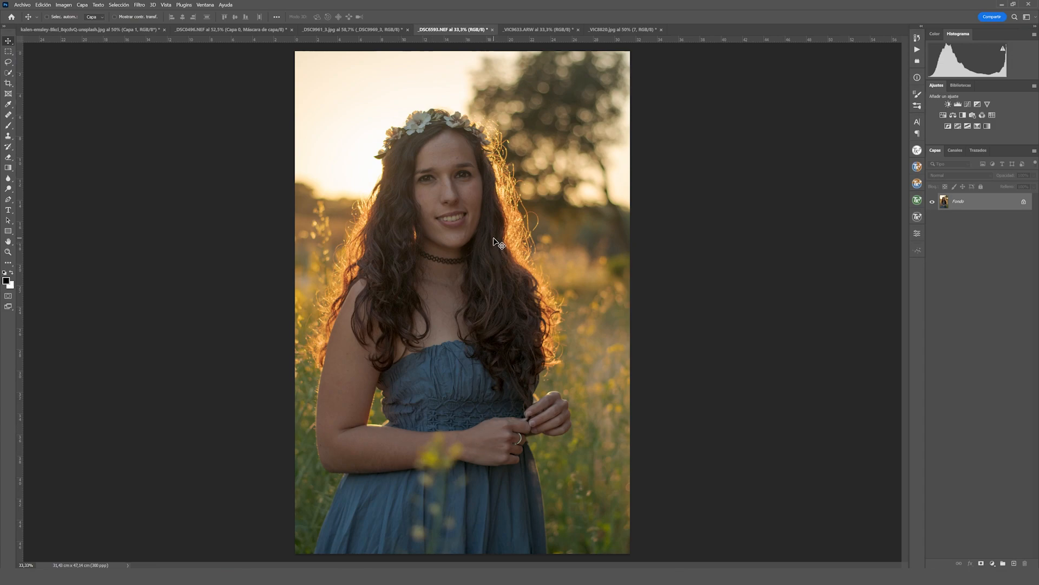
right_click(958, 204)
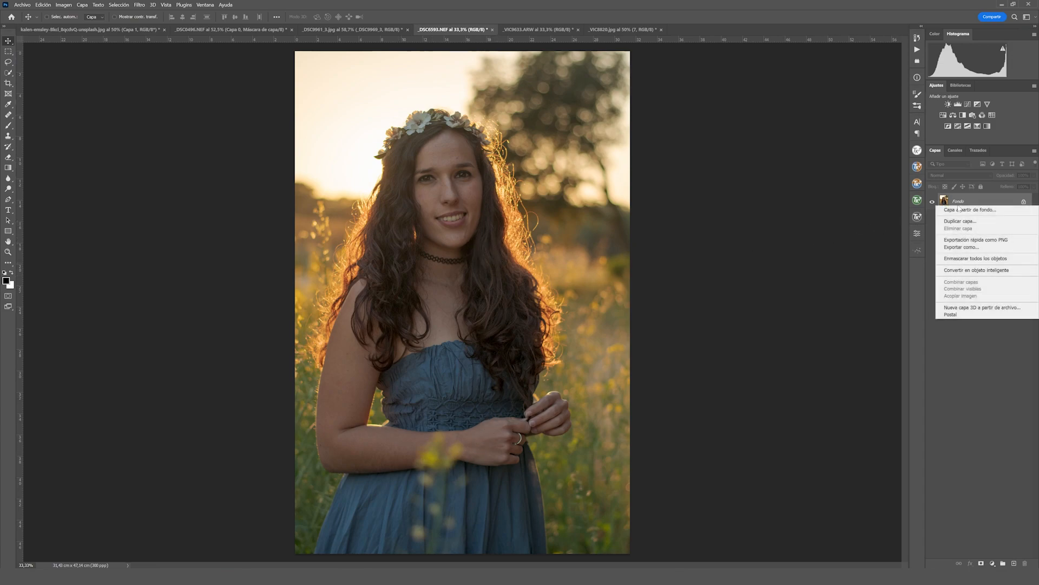
click(959, 221)
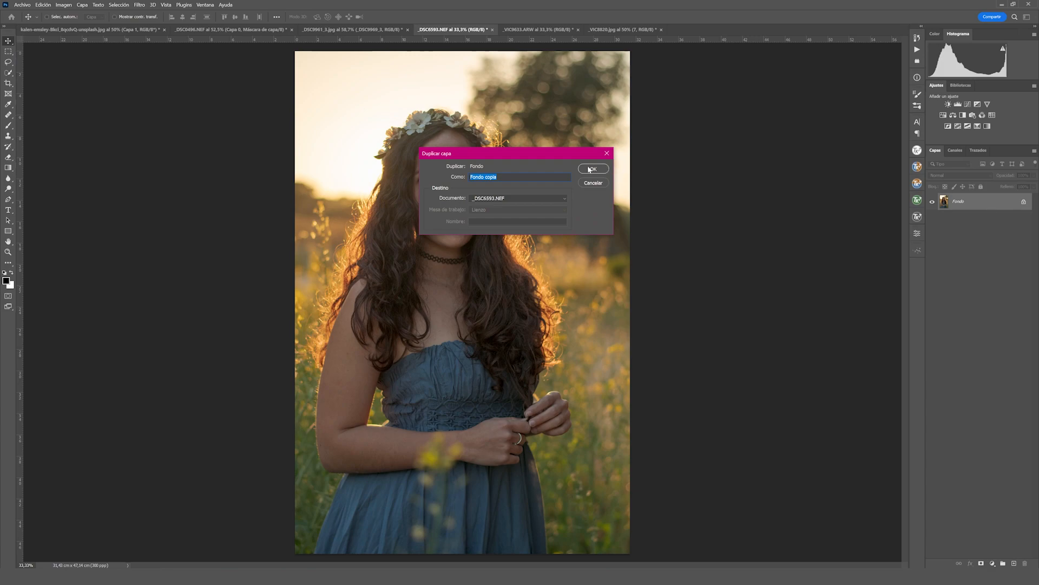
click(591, 169)
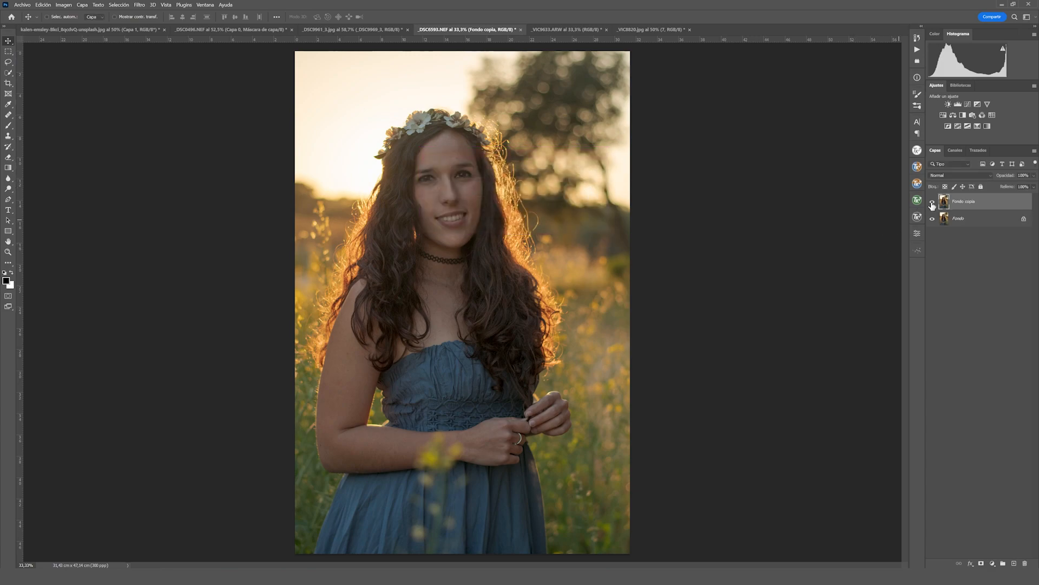
- Set Fondo copia's blend mode to Sobreexpos. lineal (Añadir) and reduce its opacity to 35%
click(946, 175)
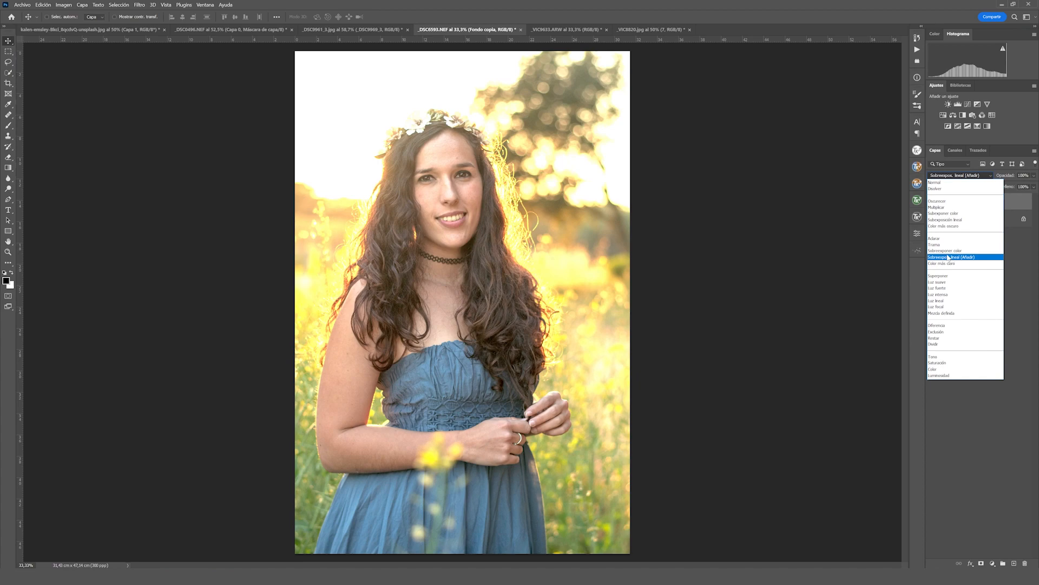
key(Up)
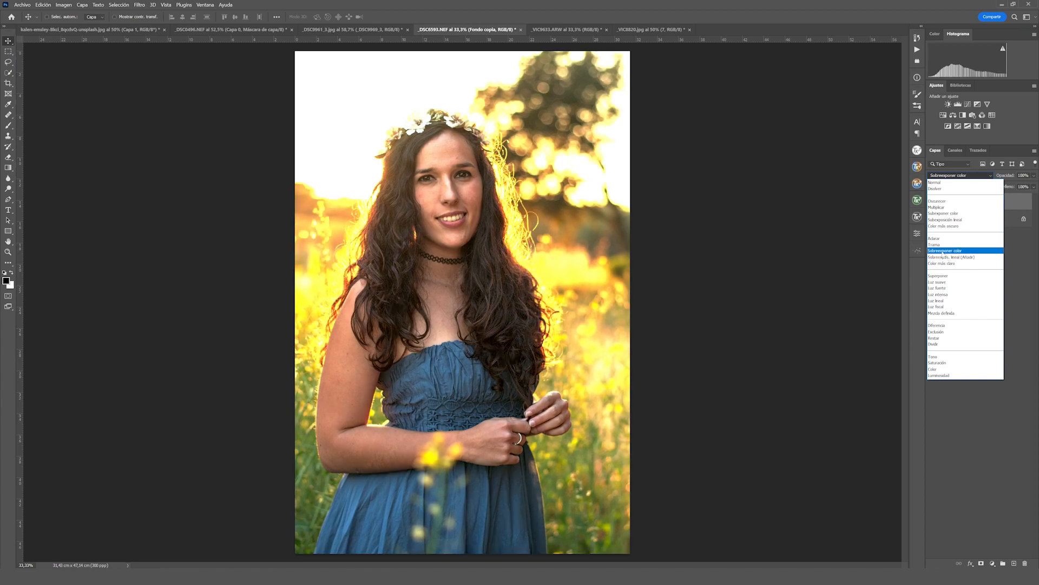
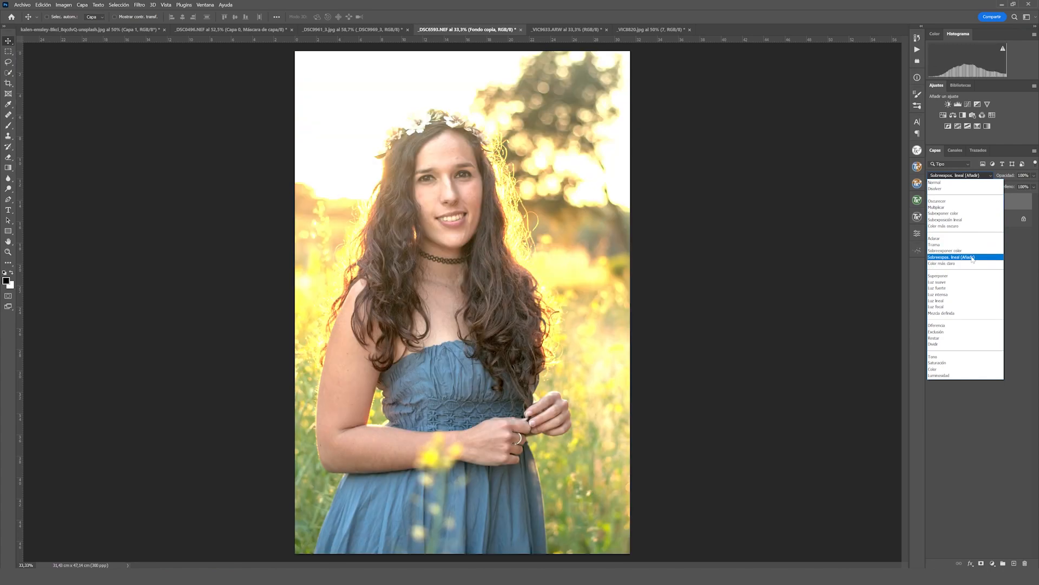
click(973, 258)
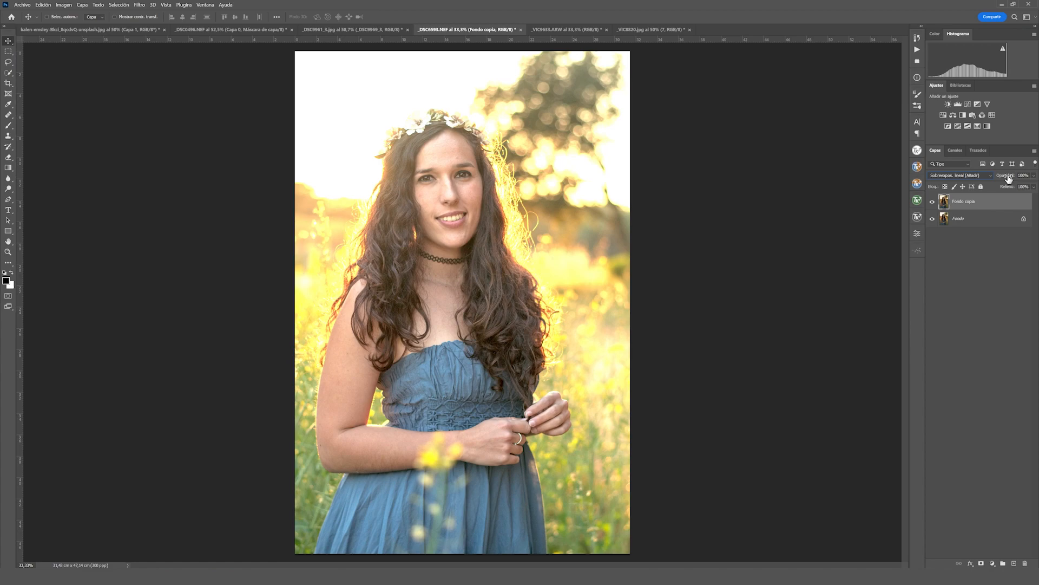
drag(1006, 179, 982, 177)
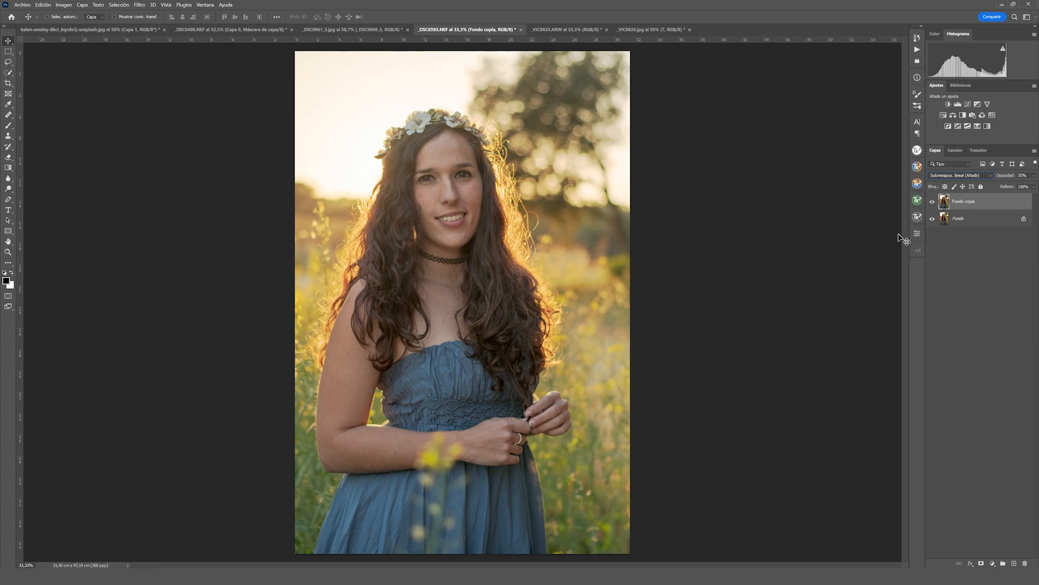
- Hide and show Fondo copia to compare the portrait's brightness with and without the blend
click(933, 203)
click(933, 203)
click(933, 202)
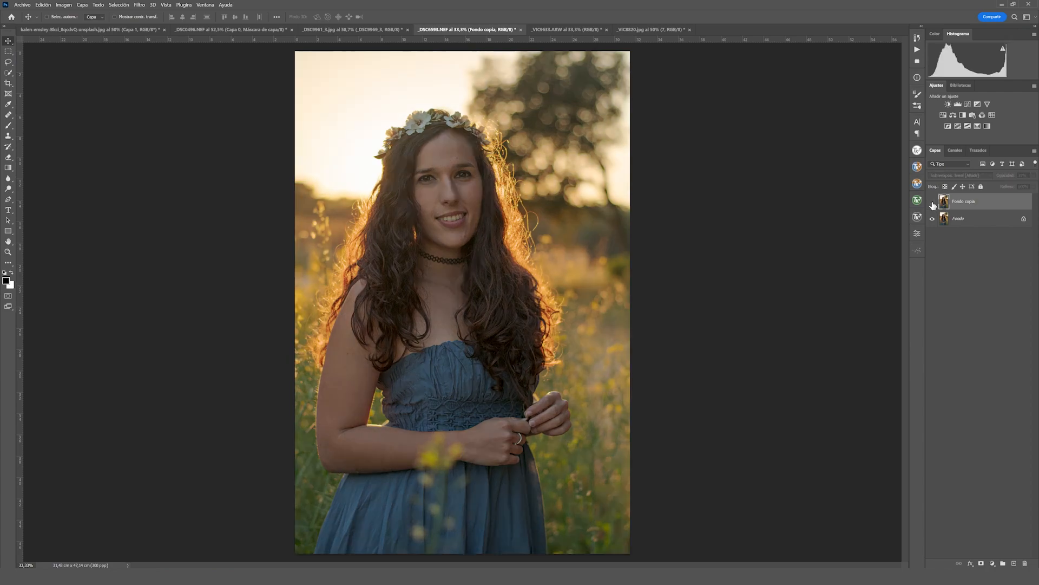
click(932, 203)
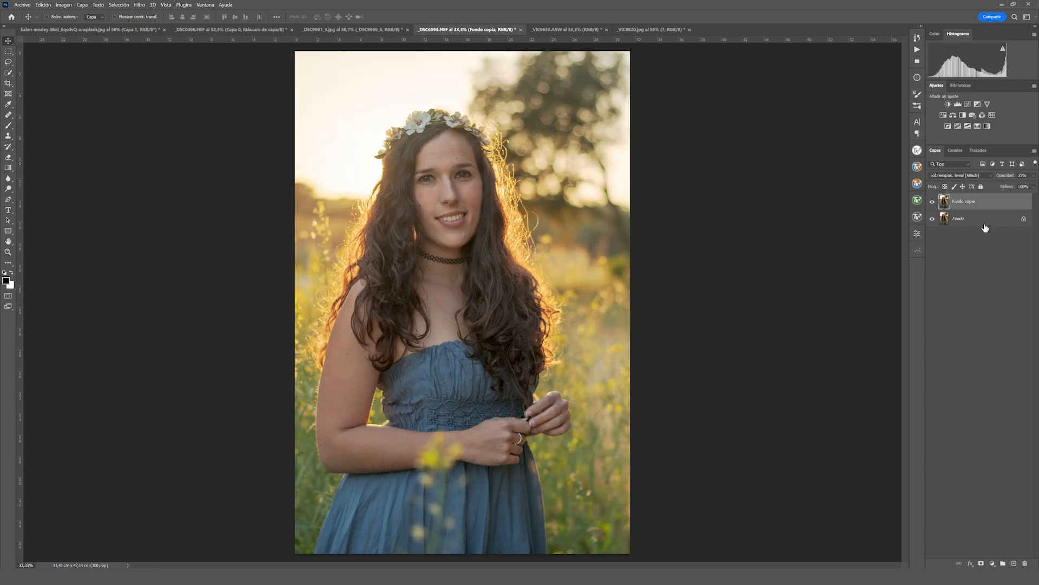
- Toggle the visibility of Fondo copia again to compare the original exposure with the brightened portrait
click(931, 204)
click(930, 205)
click(931, 203)
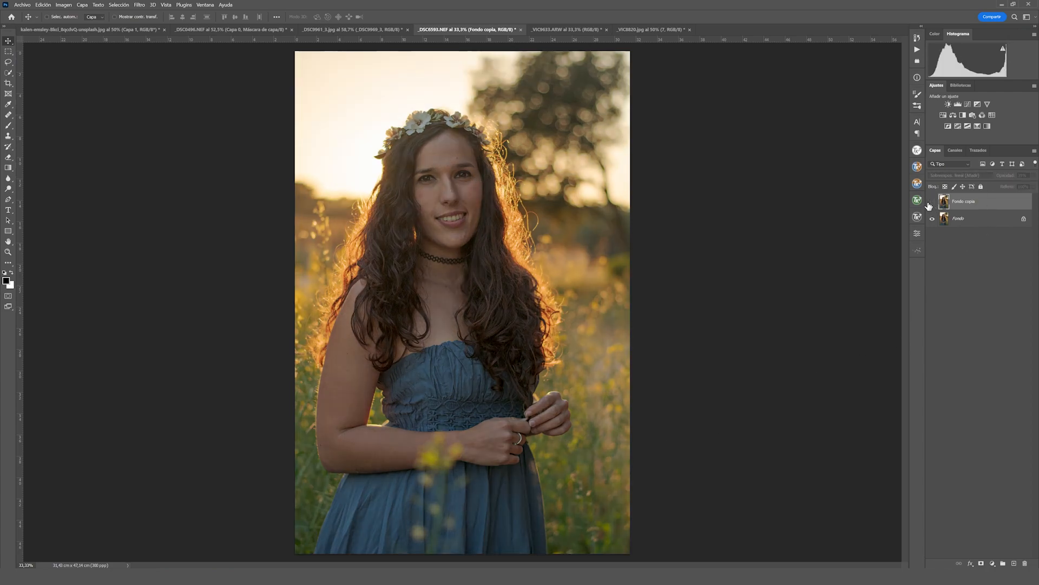
click(931, 203)
click(931, 203)
click(931, 204)
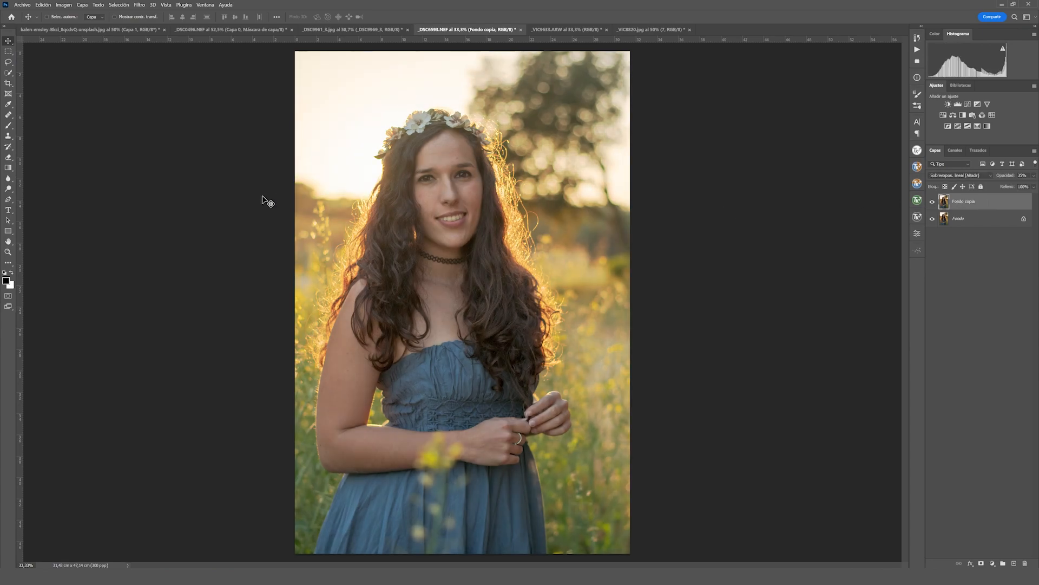
- Outline the woman freehand with the Lasso tool and turn the selection into a layer mask on Fondo copia
click(10, 63)
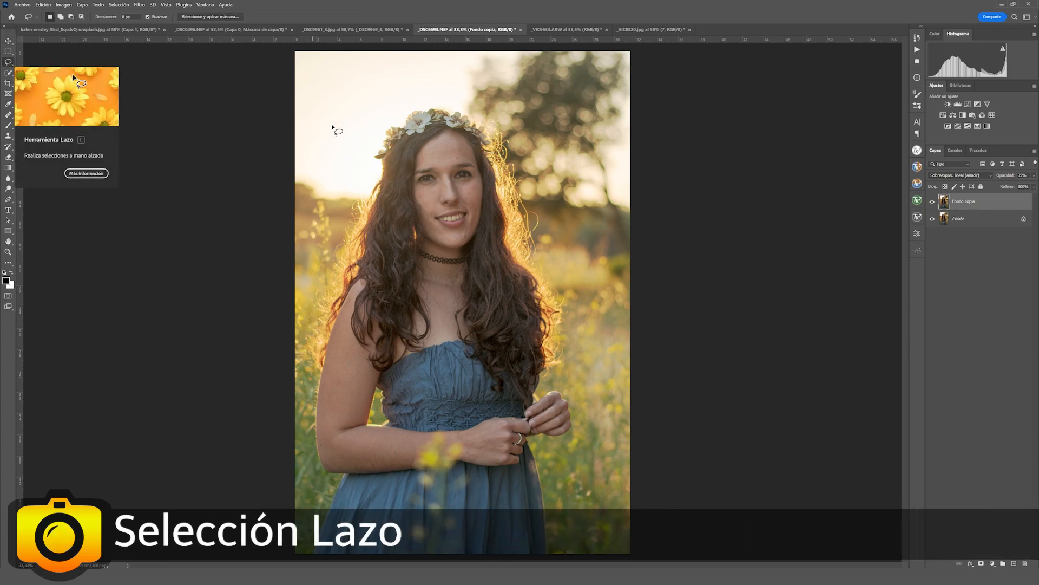
mouse_move(431, 104)
mouse_down()
mouse_move(371, 133)
mouse_move(331, 208)
mouse_up()
mouse_move(446, 121)
mouse_down()
mouse_move(408, 126)
mouse_move(377, 258)
mouse_move(323, 370)
mouse_move(321, 451)
mouse_move(338, 459)
mouse_move(346, 497)
mouse_move(331, 553)
mouse_move(520, 565)
mouse_move(547, 554)
mouse_move(521, 446)
mouse_move(567, 436)
mouse_move(575, 412)
mouse_move(541, 389)
mouse_move(543, 340)
mouse_move(507, 184)
mouse_move(451, 118)
mouse_up()
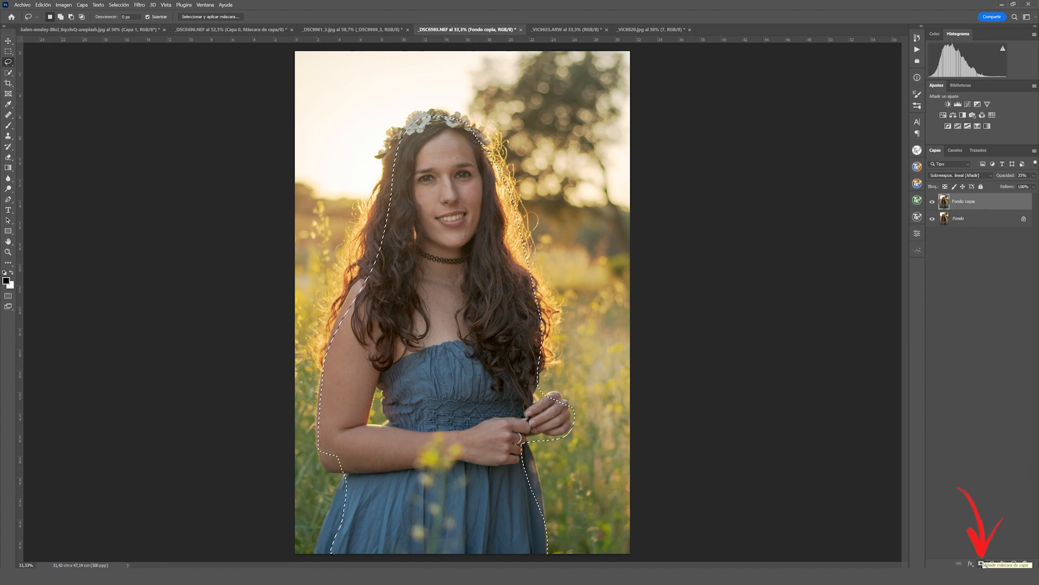
click(982, 564)
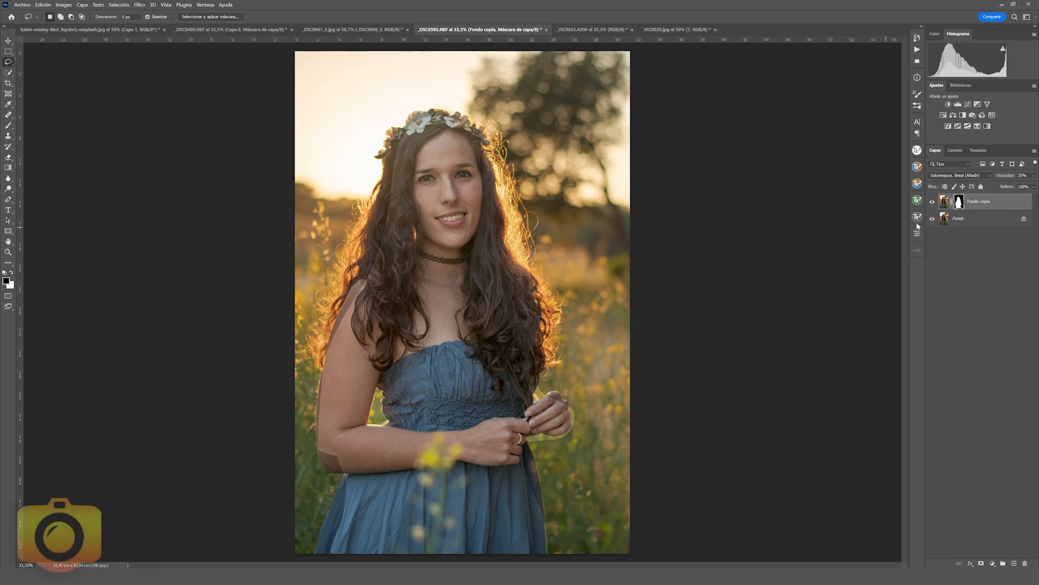
- Feather Fondo copia's layer mask by about 356 px and toggle the layer to check the softened transition
double_click(959, 205)
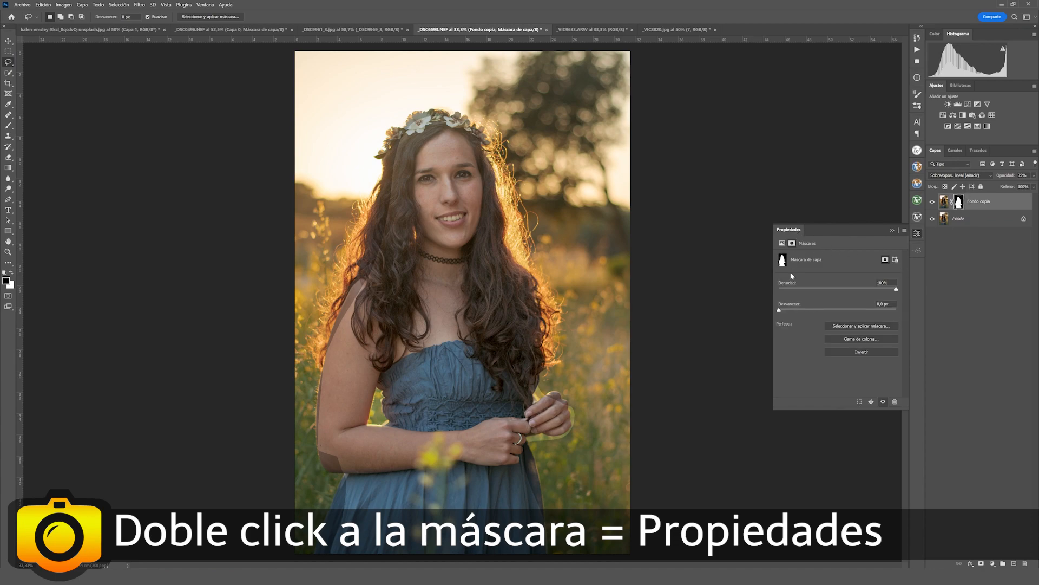
drag(780, 311, 880, 312)
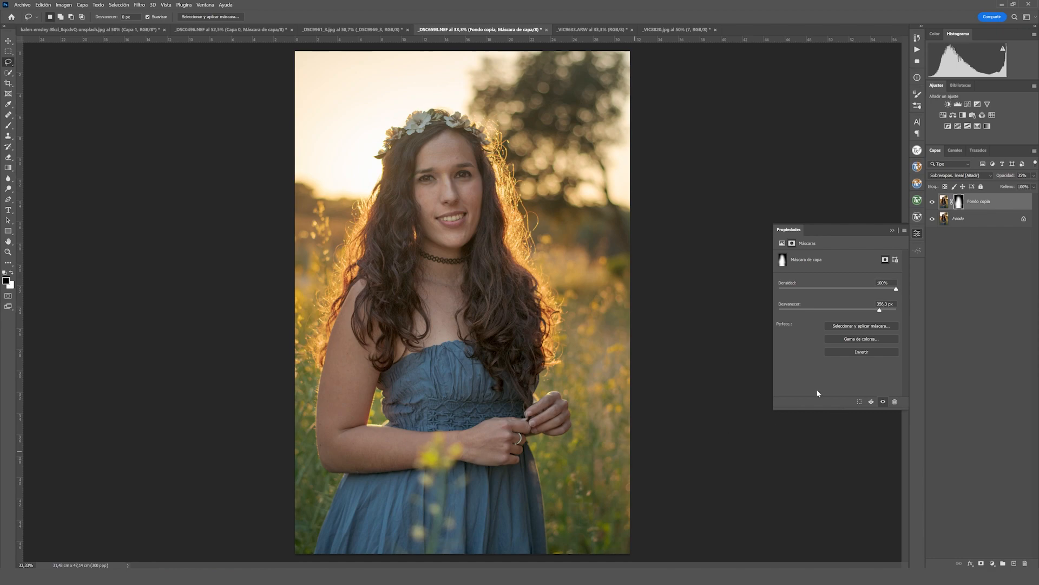
click(932, 202)
click(932, 203)
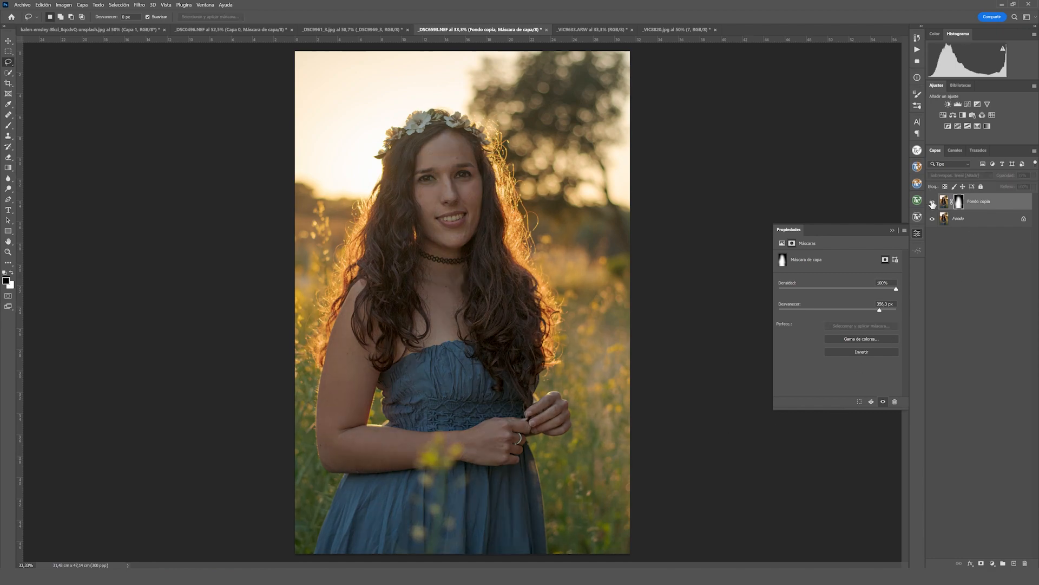
click(932, 202)
click(932, 203)
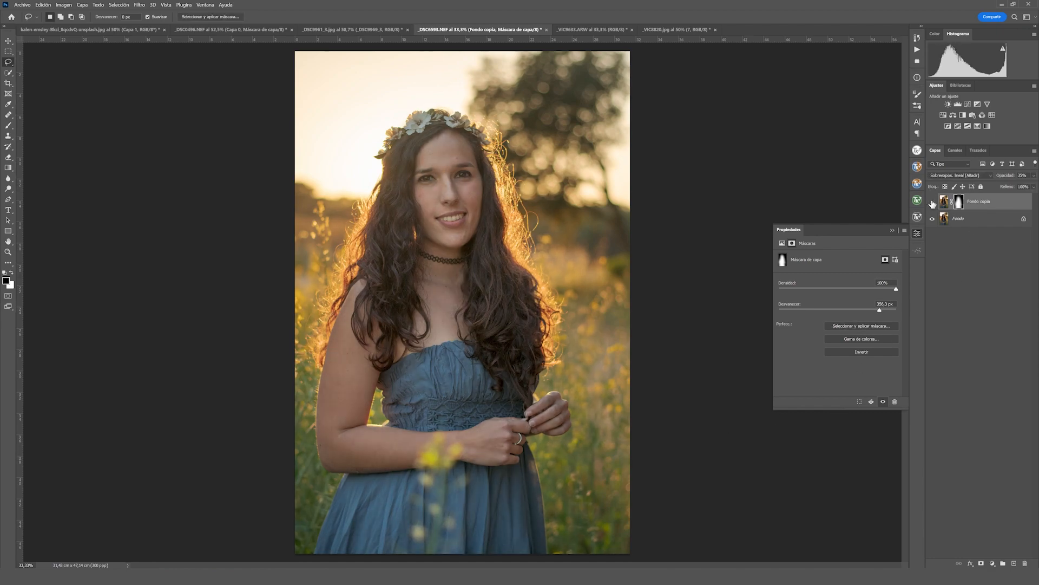
click(932, 202)
click(932, 203)
- Reduce the density of Fondo copia's layer mask to slightly below 74%
click(865, 288)
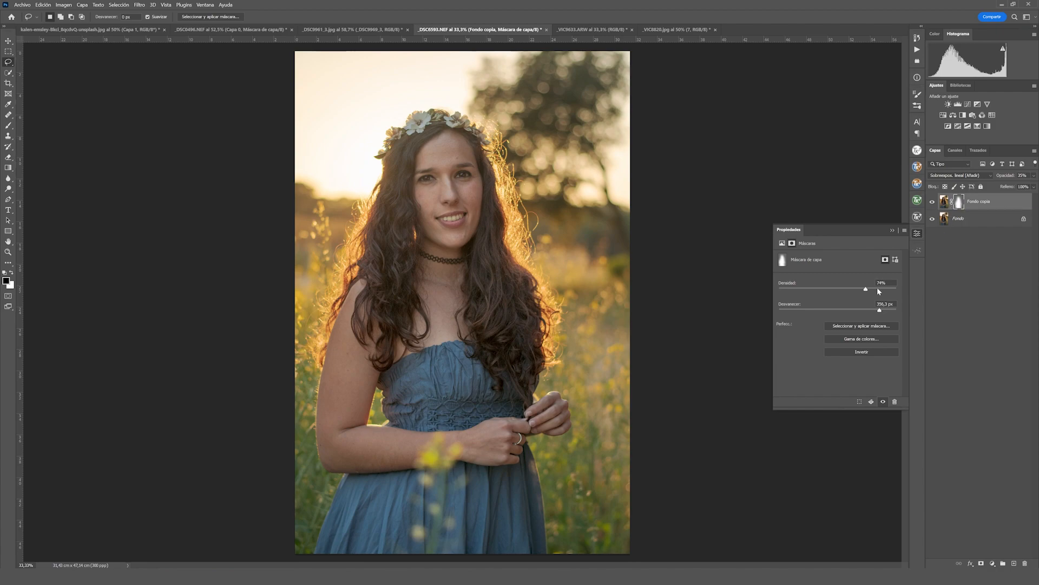
drag(866, 289, 864, 288)
click(857, 289)
- Hide and show Fondo copia to compare the portrait with and without the masked brightening
click(932, 202)
click(931, 202)
click(932, 202)
click(931, 202)
click(931, 202)
click(932, 202)
- Switch to the close-up portrait of the man and duplicate its Fondo layer
click(582, 29)
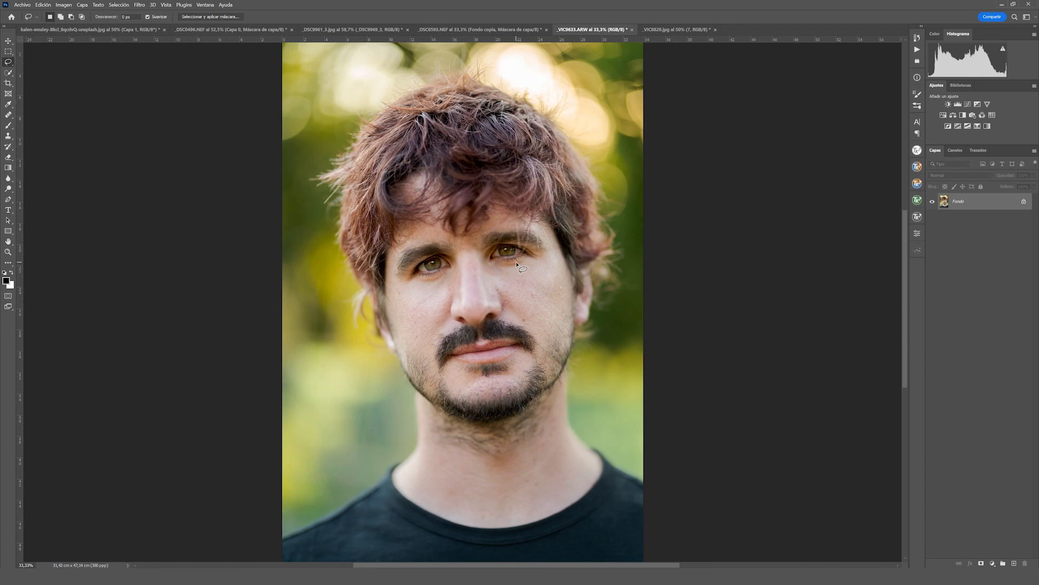
key(v)
key(ctrl+j)
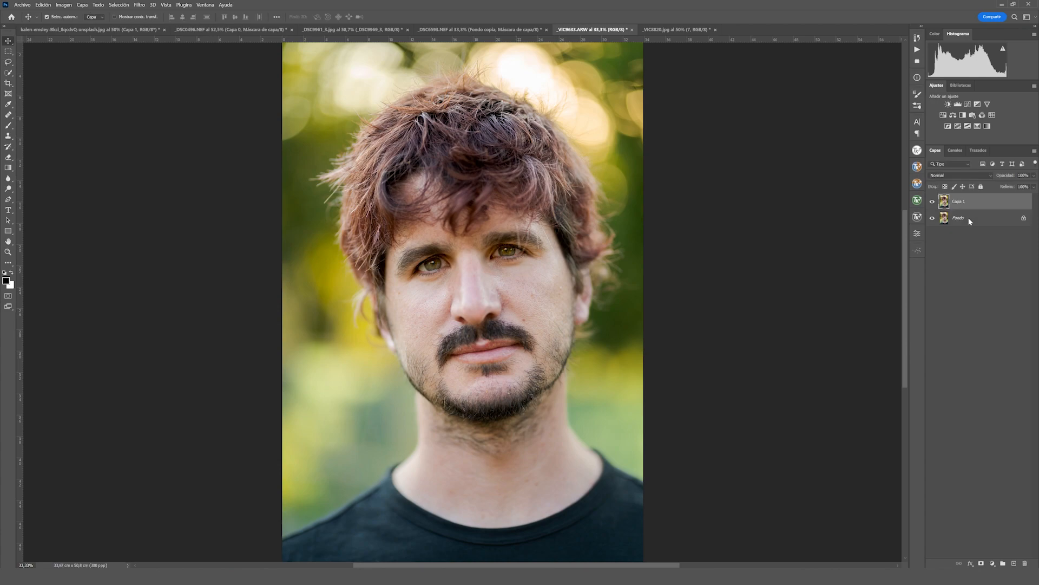
- Select the irises of both eyes with the Quick Selection tool
click(8, 252)
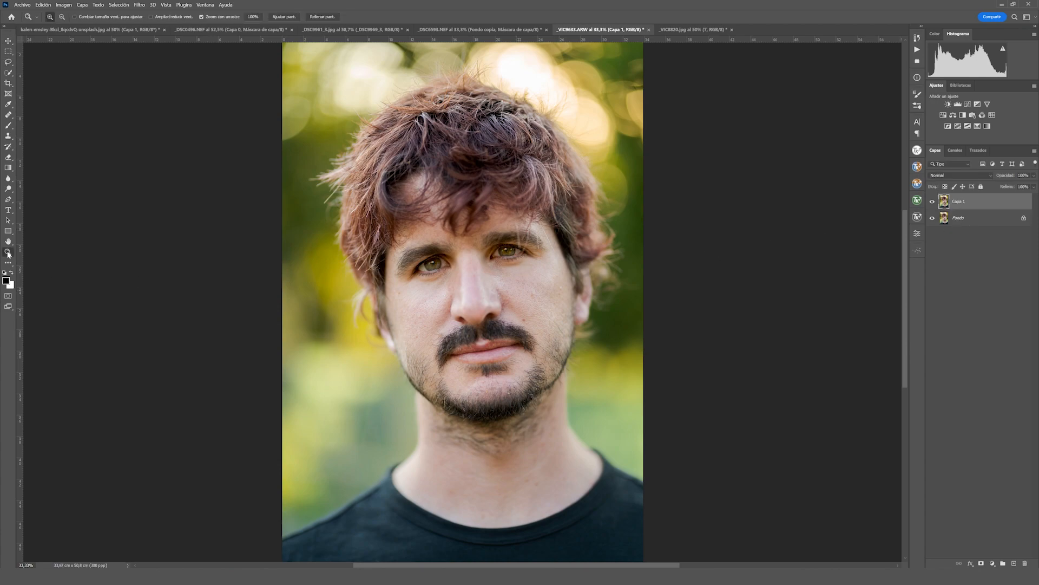
drag(488, 261, 505, 279)
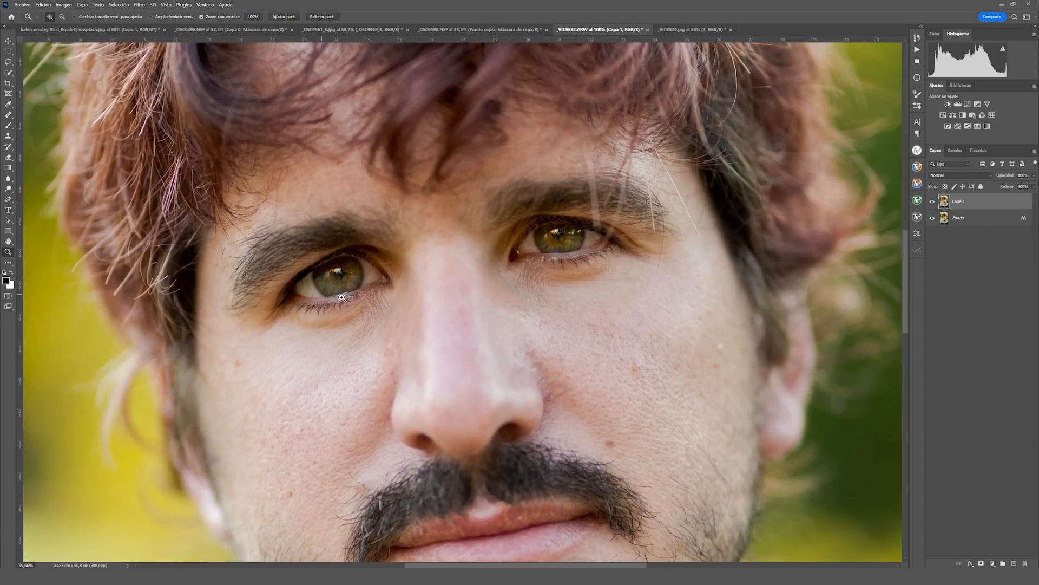
click(8, 74)
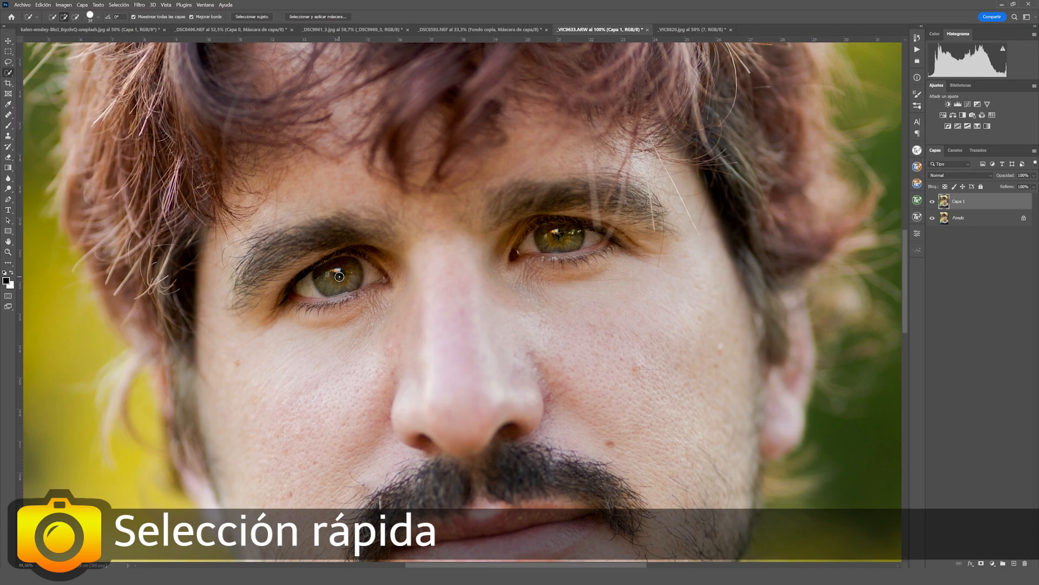
mouse_move(332, 276)
mouse_down()
mouse_move(318, 288)
mouse_move(344, 269)
mouse_move(303, 277)
mouse_move(338, 254)
mouse_up()
mouse_move(544, 249)
mouse_down()
mouse_move(563, 236)
mouse_move(546, 235)
mouse_up()
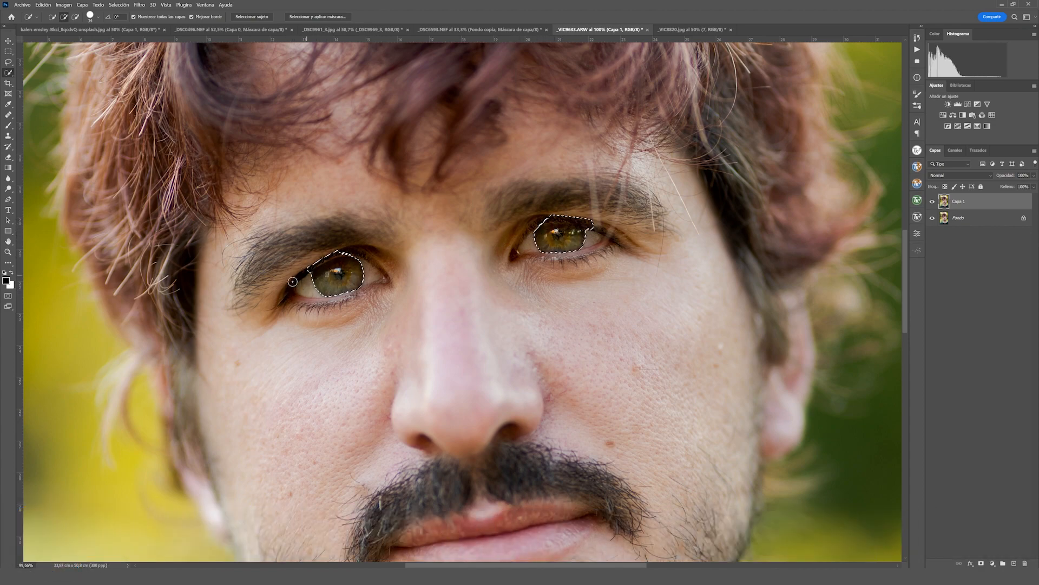
- Subtract the excess eyelid areas from the iris selection with the Lasso and add a layer mask to Capa 1
click(8, 62)
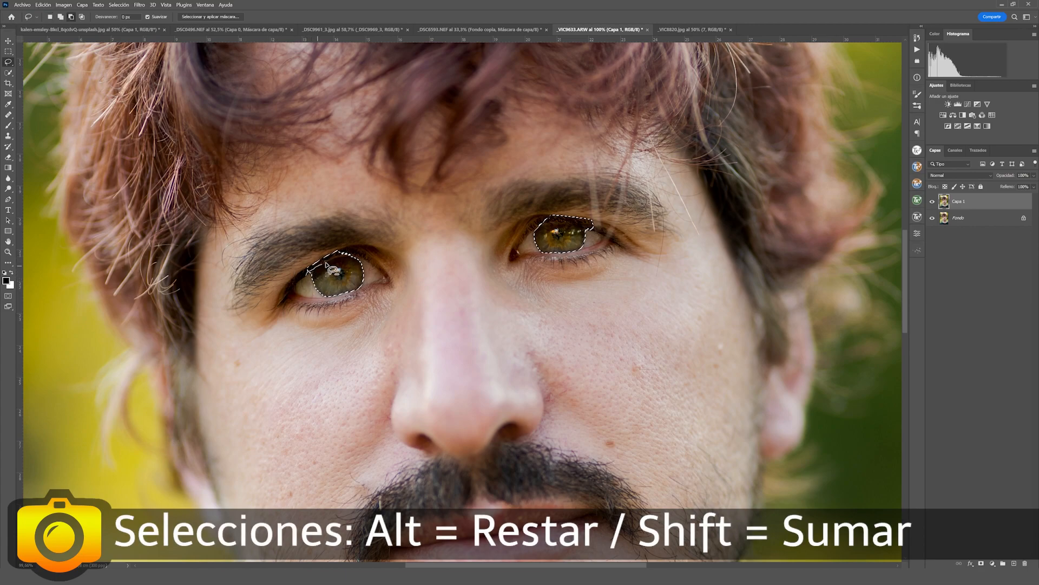
mouse_move(326, 265)
mouse_down()
mouse_move(394, 246)
mouse_move(324, 227)
mouse_move(296, 277)
mouse_up()
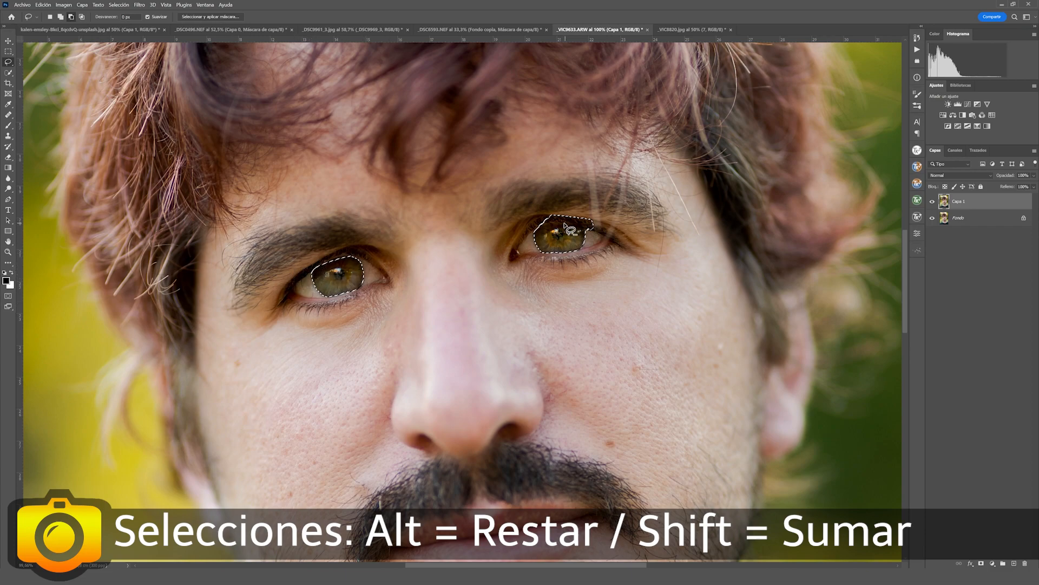
mouse_move(531, 232)
mouse_down()
mouse_move(553, 219)
mouse_move(618, 238)
mouse_move(547, 190)
mouse_up()
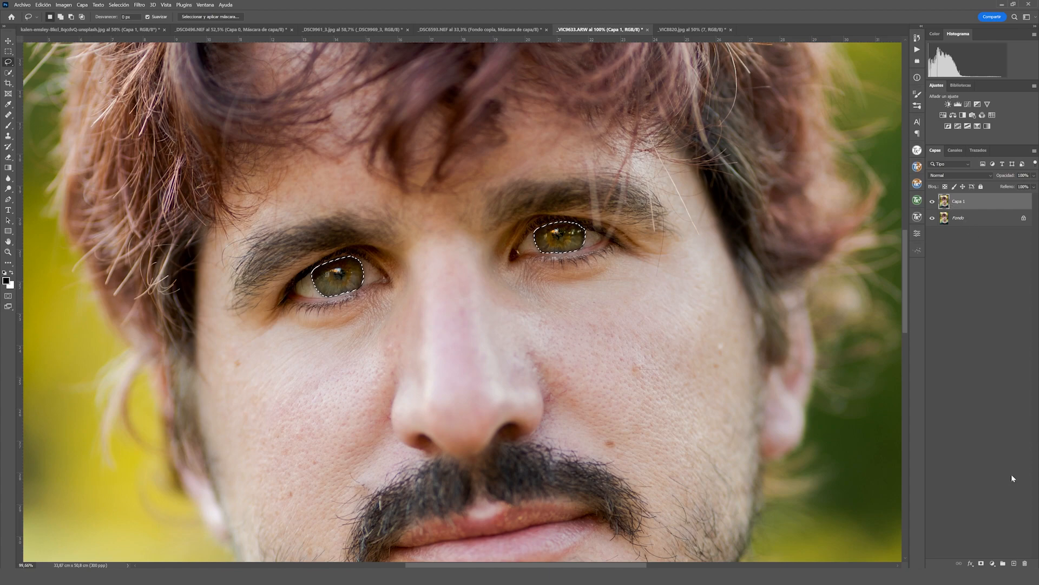
click(982, 563)
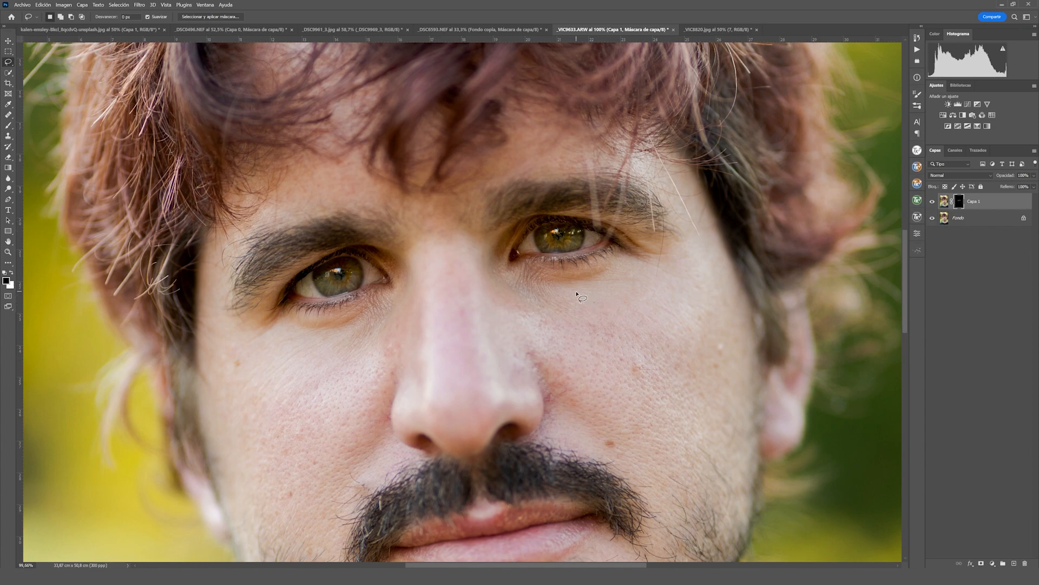
- Target Capa 1's image instead of its mask and set the layer's blend mode to Sobreexponer color
click(948, 203)
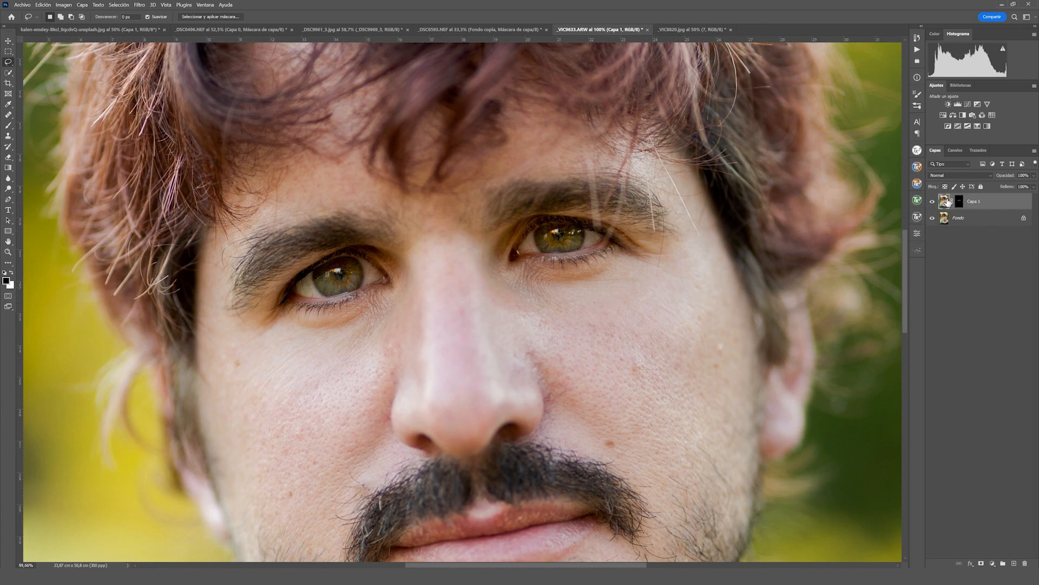
click(941, 176)
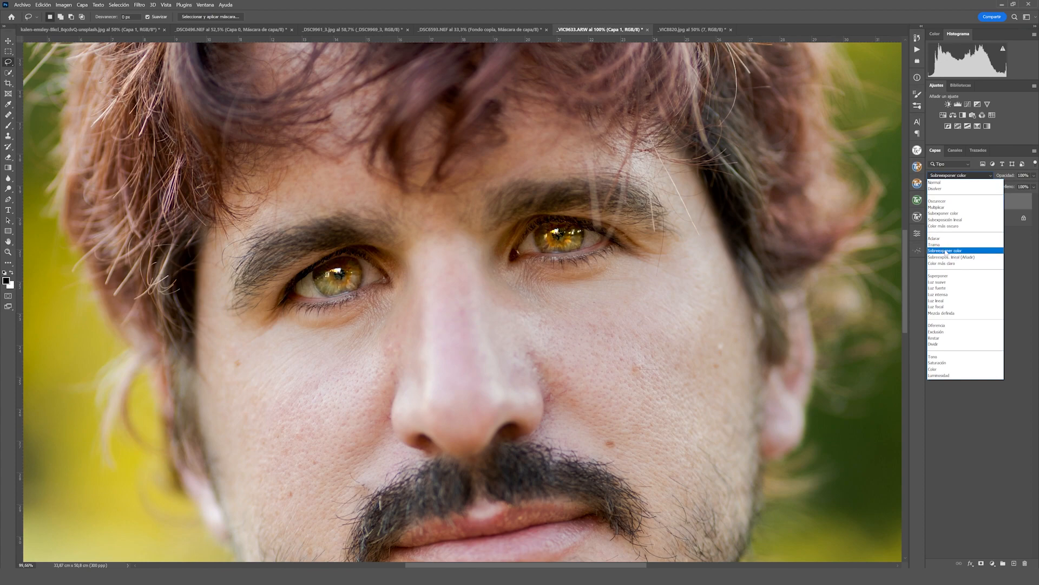
click(946, 251)
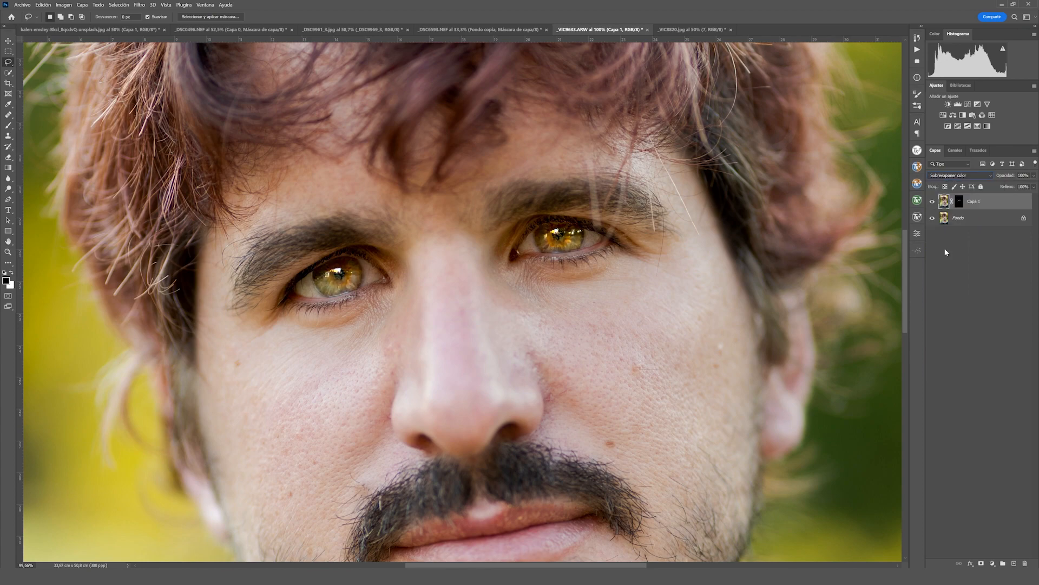
- Fit the whole portrait in view and reduce Capa 1's opacity to soften the eye effect
click(8, 252)
right_click(296, 204)
click(325, 209)
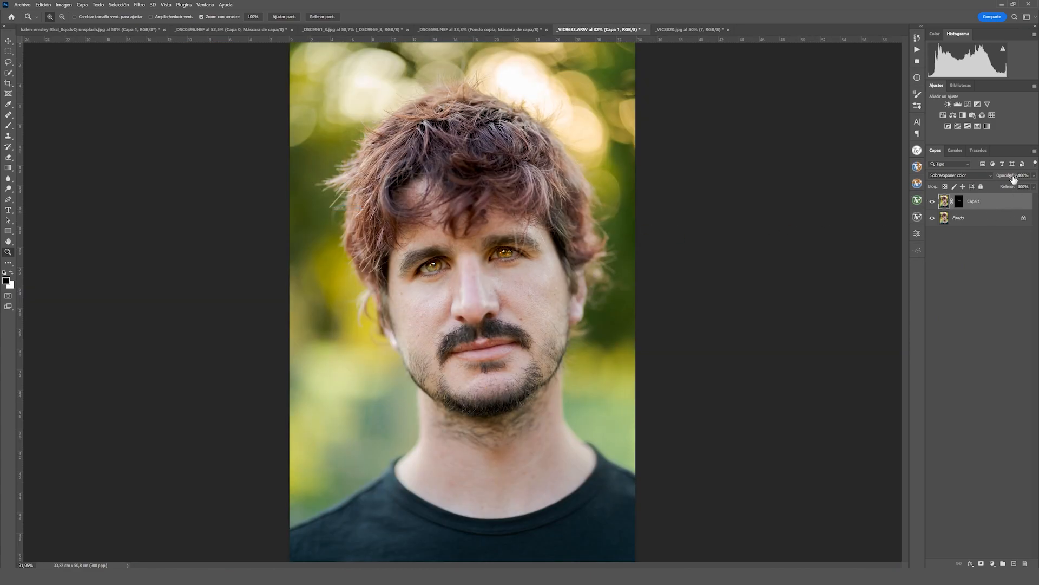
drag(1009, 177, 953, 188)
- Hide and show Capa 1 repeatedly to compare the eyes with and without the Sobreexponer color effect
click(933, 202)
click(932, 201)
click(932, 202)
click(932, 202)
click(933, 202)
click(932, 202)
click(932, 202)
click(933, 202)
click(932, 202)
click(933, 202)
click(933, 202)
click(933, 202)
click(932, 202)
click(932, 202)
click(932, 202)
click(932, 202)
click(932, 202)
click(932, 202)
- Switch to the black-beach photo and hide and show overlay layer 7 to view the scene beneath it
click(677, 30)
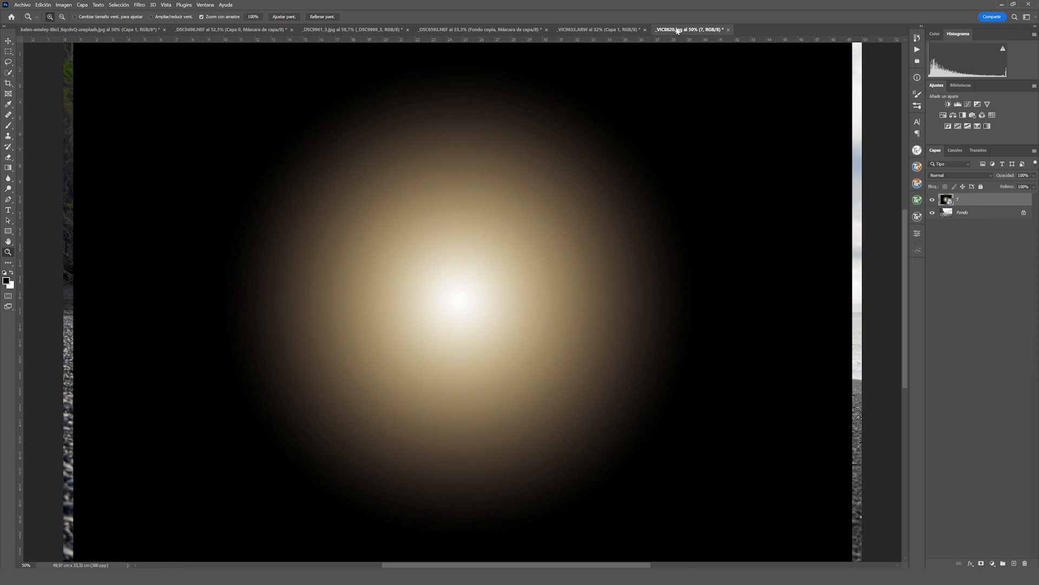
click(933, 200)
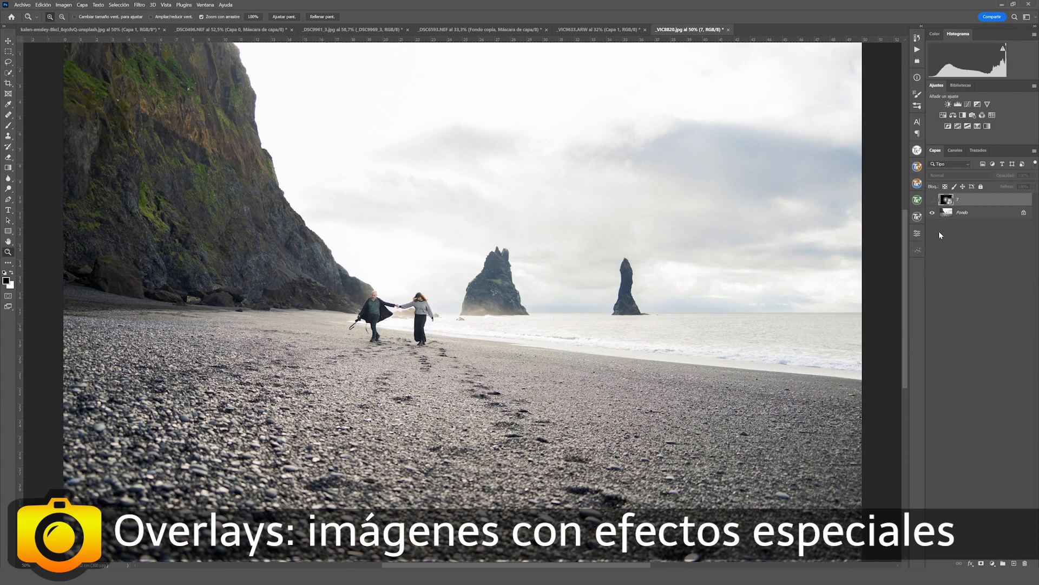
click(932, 201)
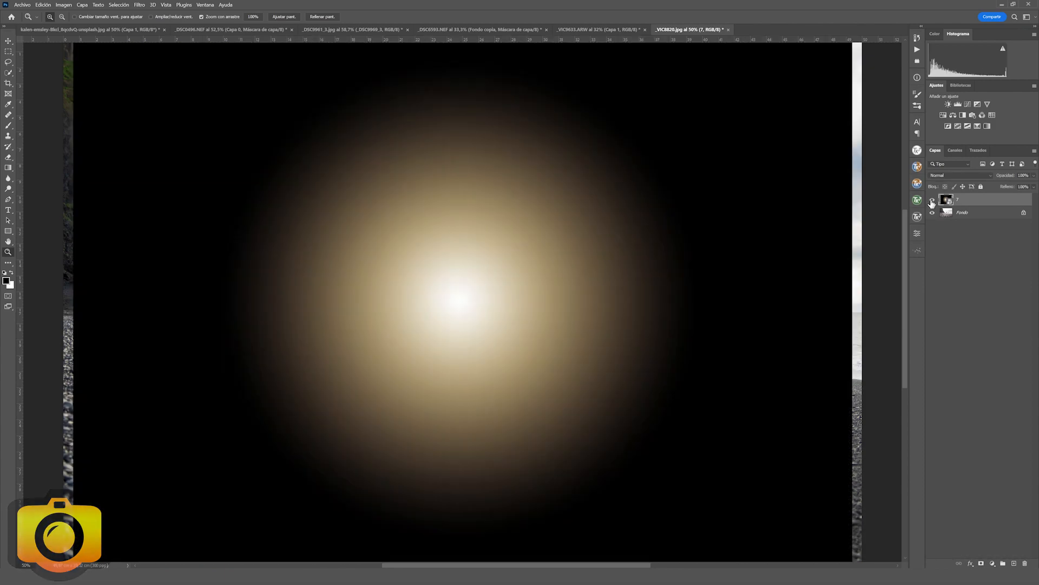
- Set overlay layer 7's blend mode to Trama and move its glow to the cliff's upper edge, above the couple
click(8, 41)
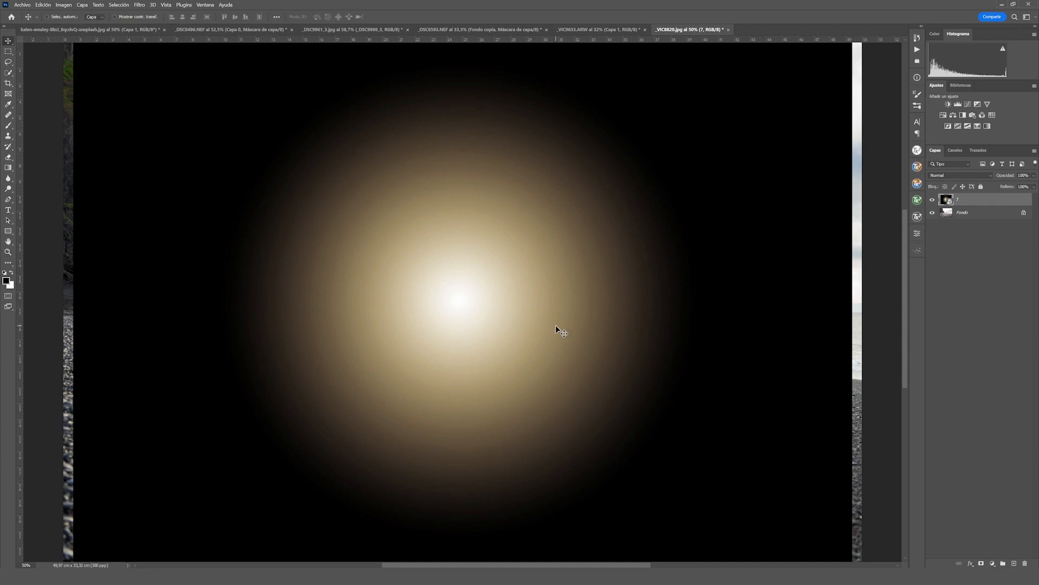
drag(367, 309, 487, 313)
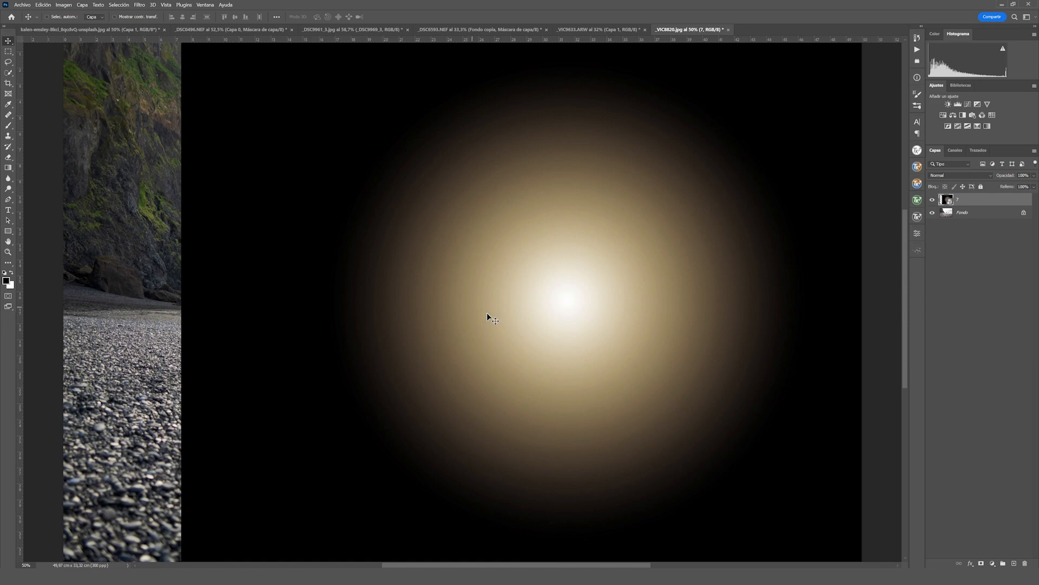
click(949, 177)
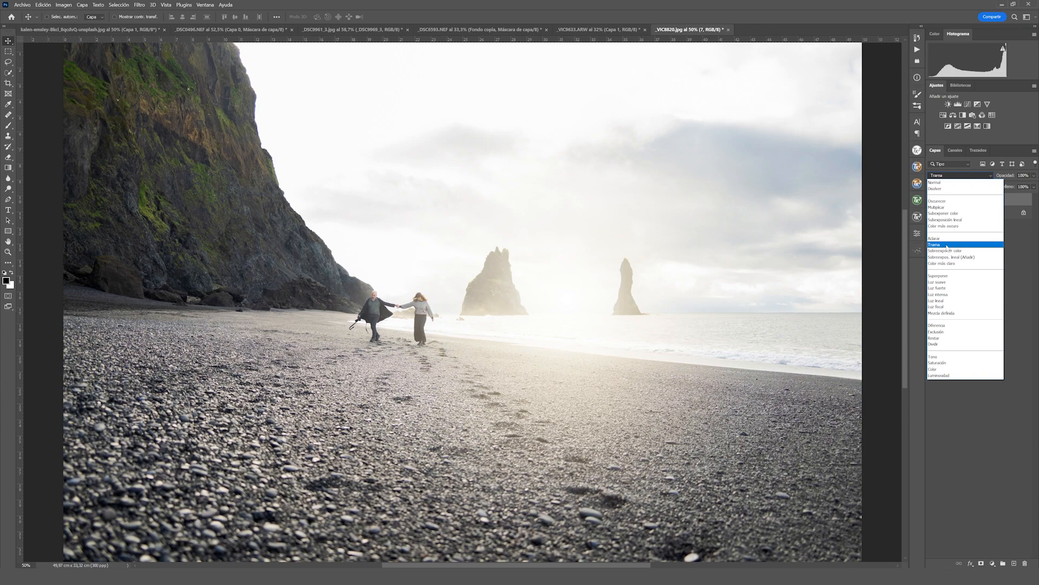
click(947, 245)
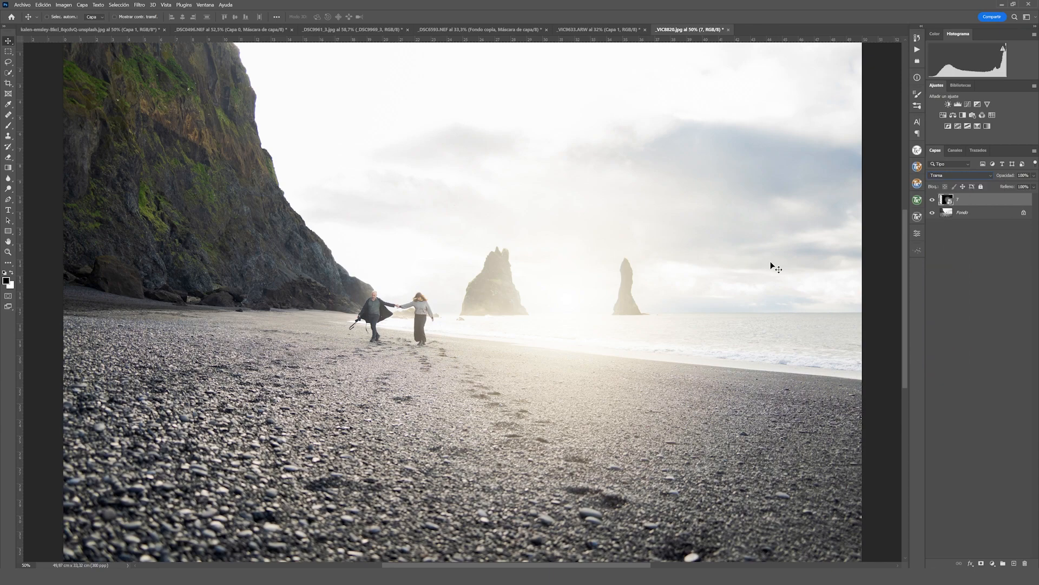
drag(637, 345, 329, 183)
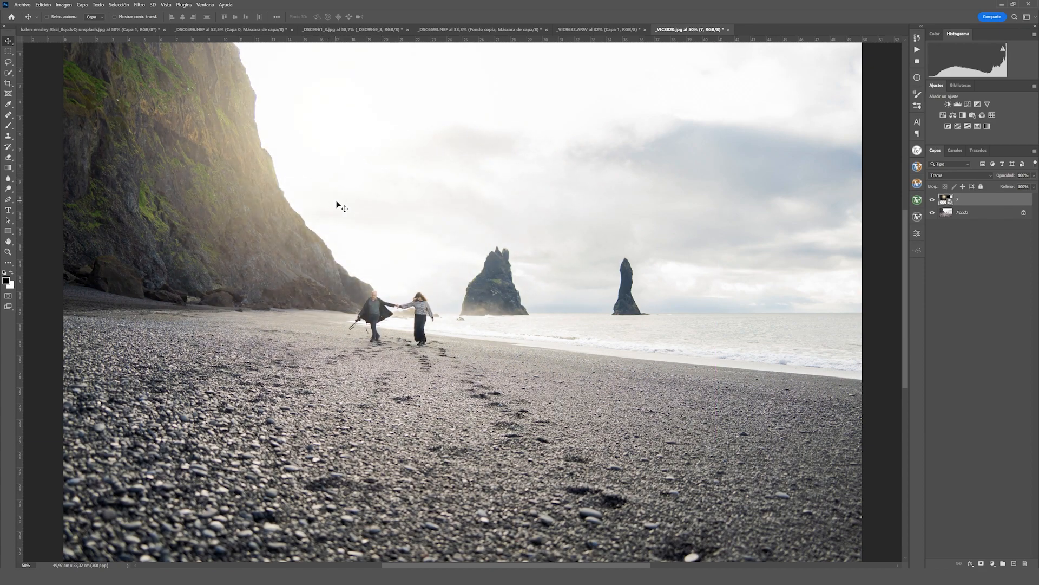
drag(323, 146, 320, 187)
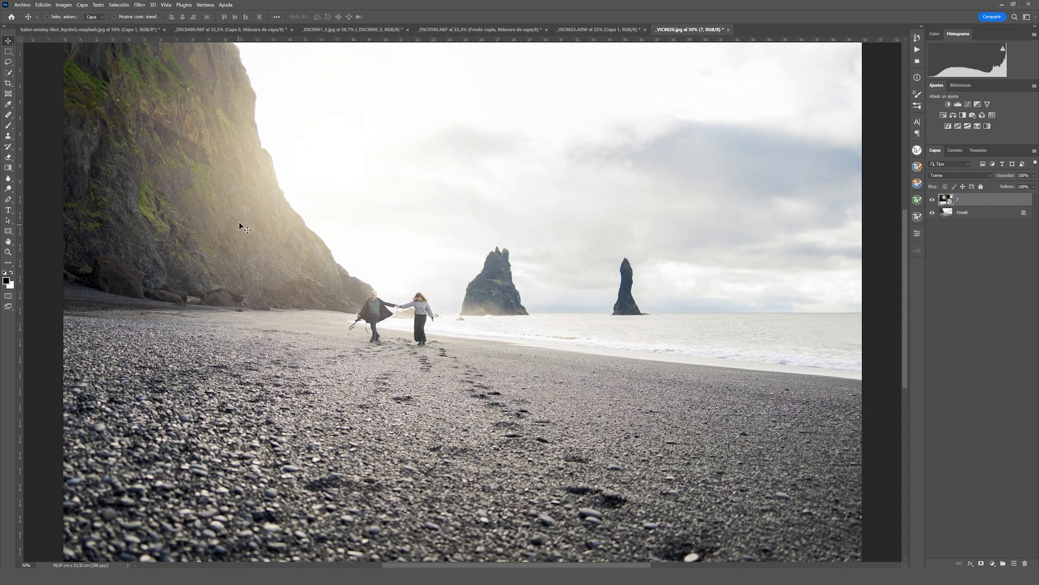
- Hide and show overlay layer 7 to compare the beach scene with and without the added sunlight glow
click(932, 199)
click(933, 200)
click(933, 200)
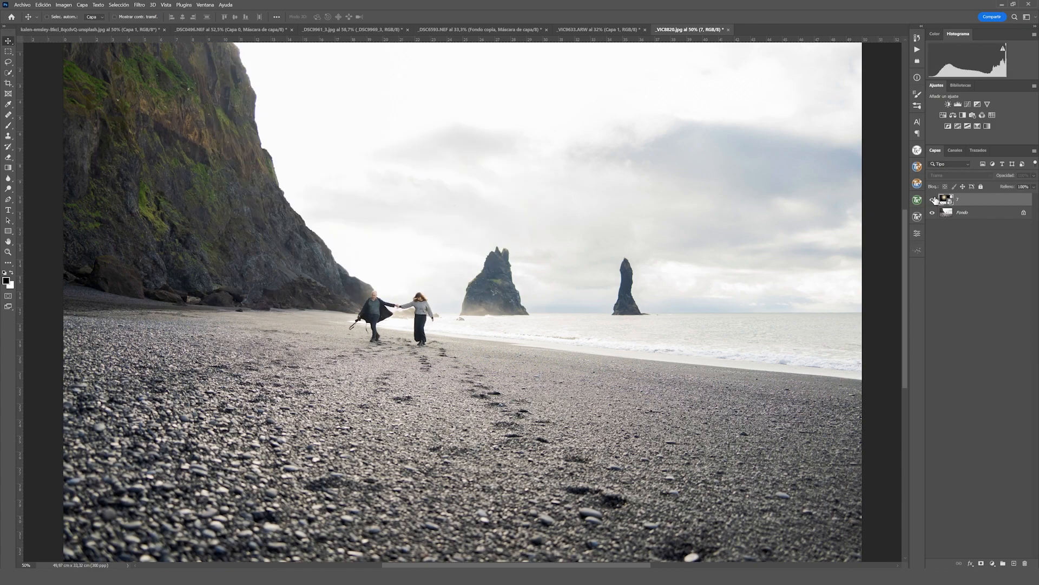
click(932, 200)
click(932, 200)
click(933, 200)
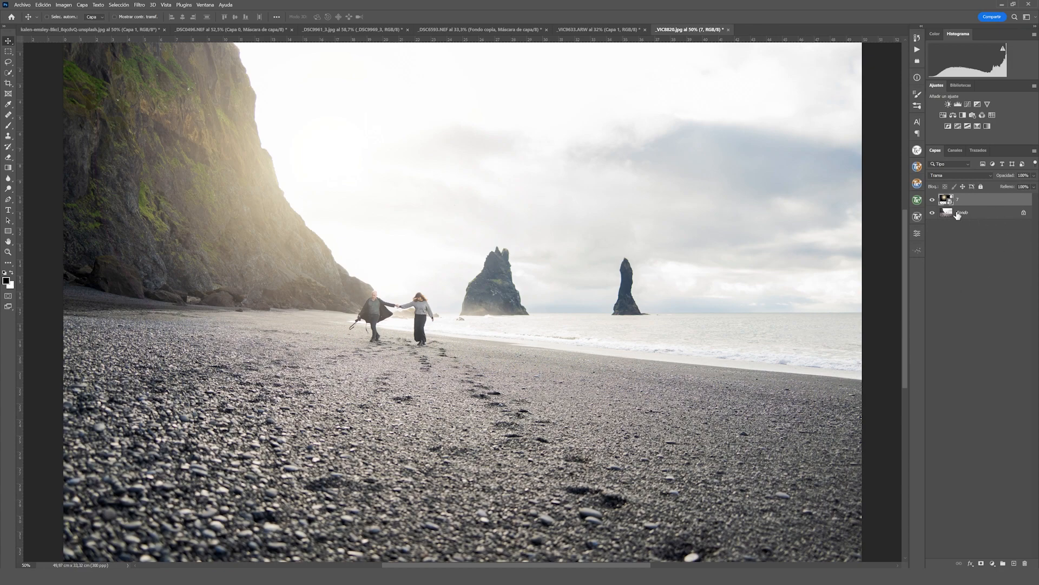
- Toggle overlay layer 7's visibility repeatedly to examine how its Trama sunlight glow affects the cliff and the couple
click(932, 200)
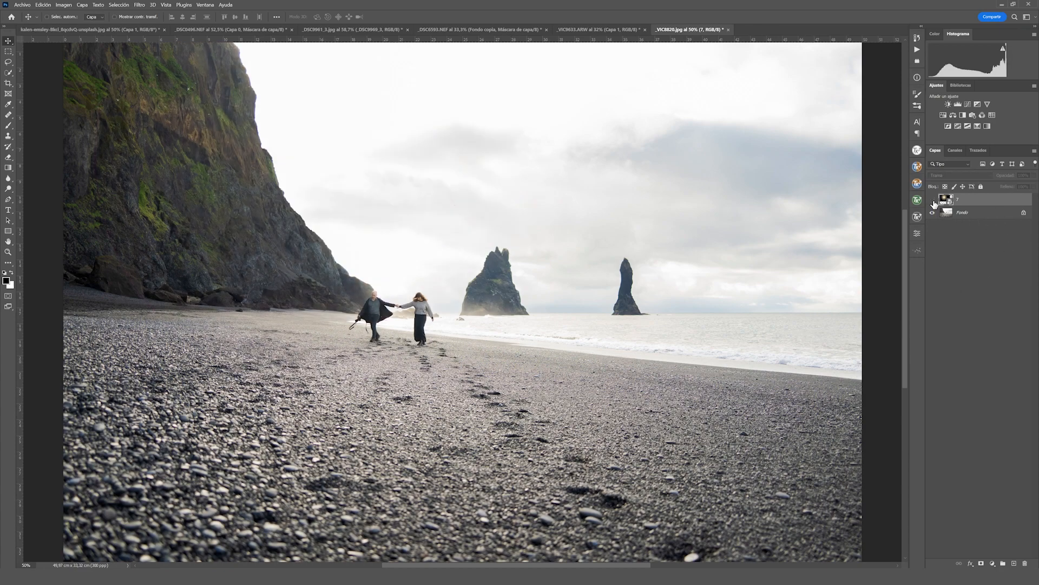
click(933, 200)
click(933, 200)
click(934, 201)
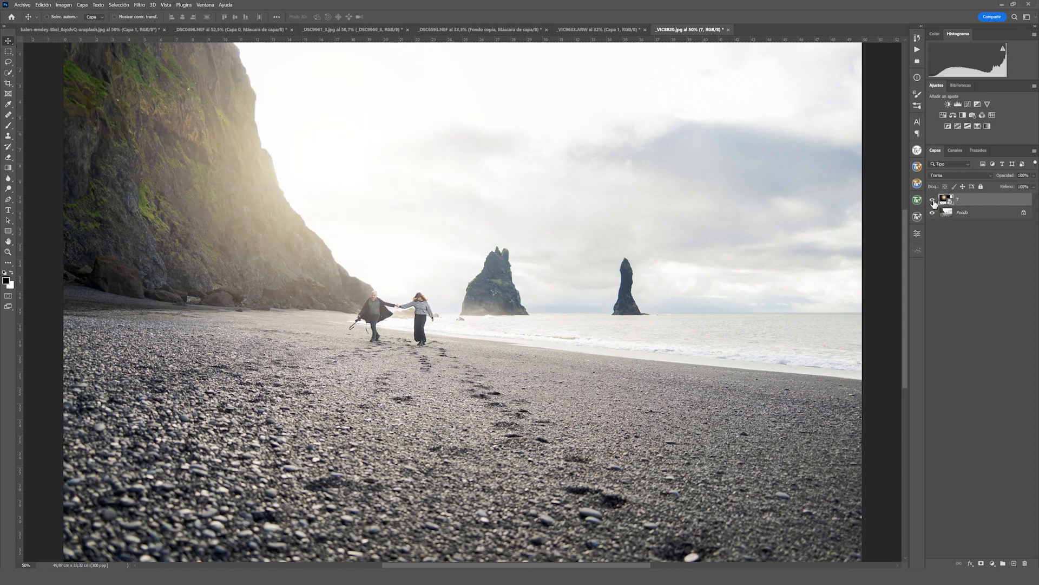
click(933, 200)
click(932, 199)
- Paste the copied grey lens-flare image as a new layer blended in Luz lineal, and hide overlay layer 7
key(ctrl+v)
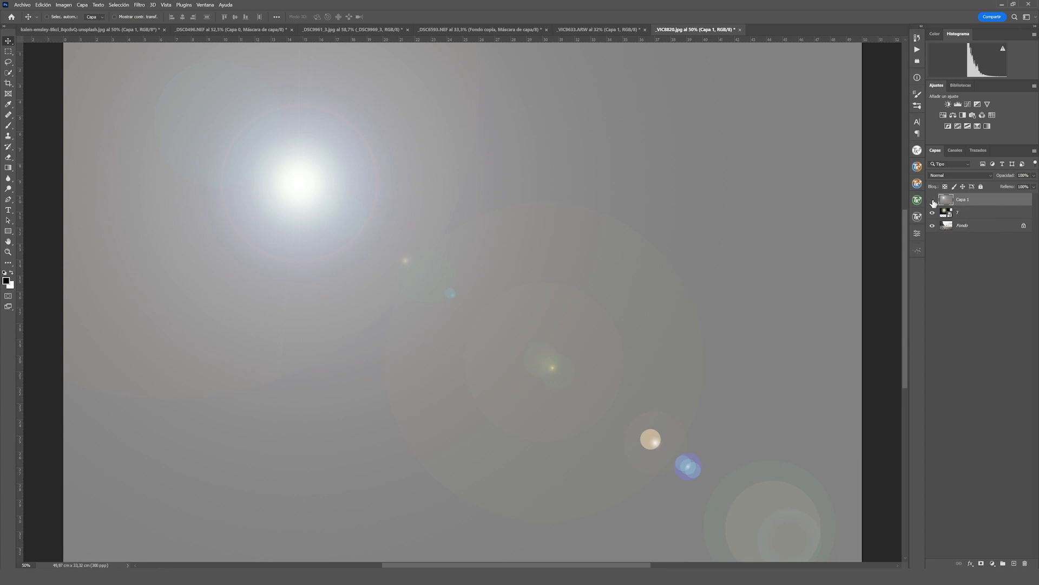
click(933, 200)
click(933, 200)
click(955, 175)
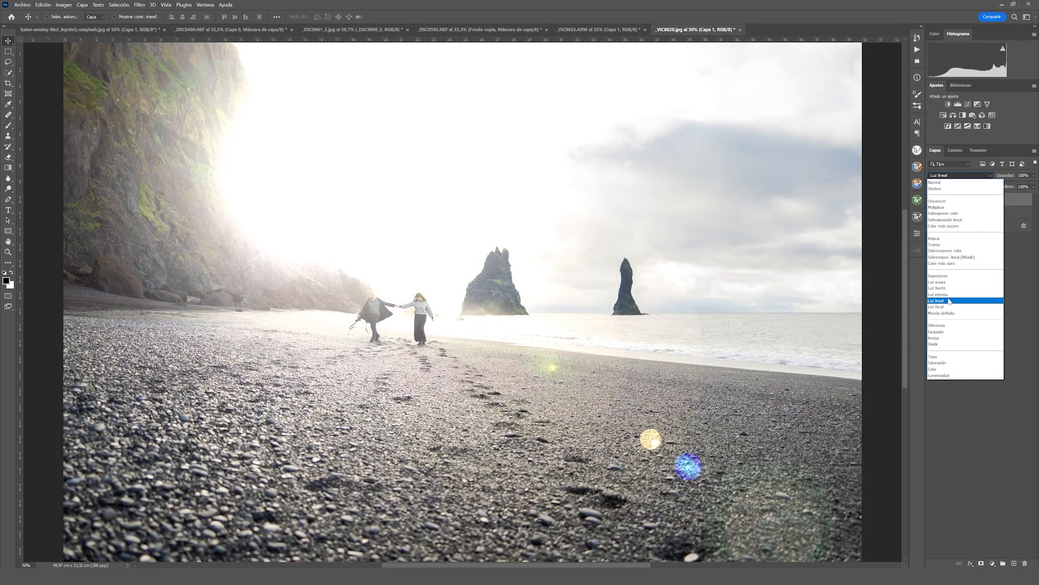
click(949, 301)
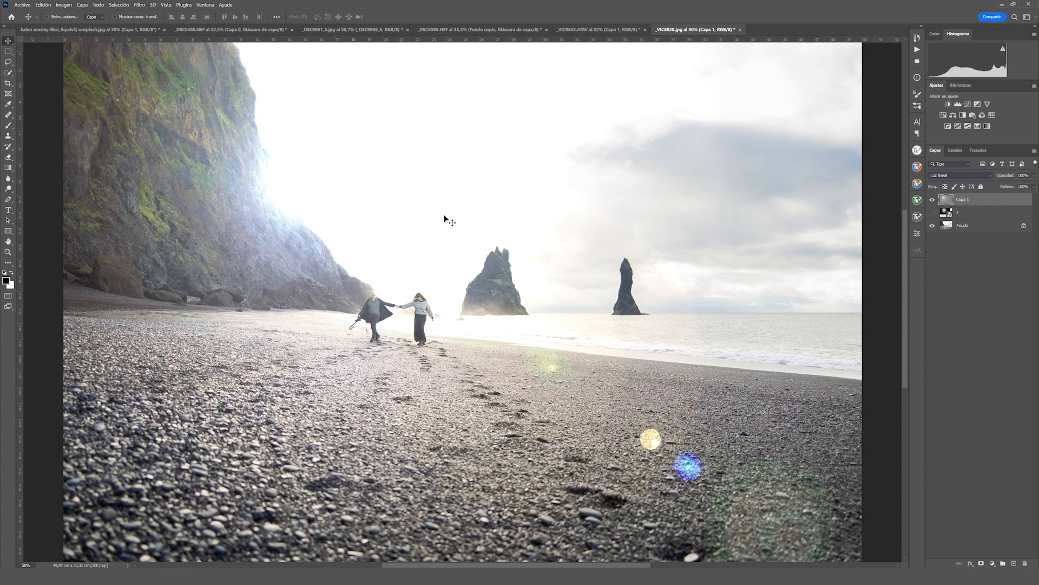
- Move the lens-flare layer slightly upward over the beach photo and set its opacity to 64%
mouse_move(444, 218)
mouse_down()
mouse_move(499, 215)
mouse_move(512, 290)
mouse_move(394, 246)
mouse_move(444, 212)
mouse_up()
key(6)
key(4)
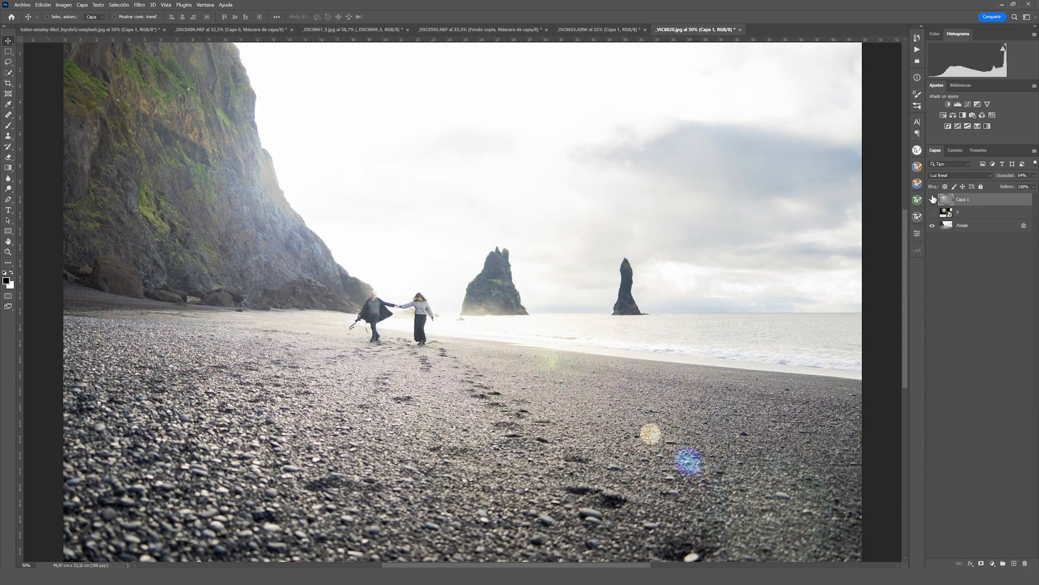
- Hide and show the lens-flare layer to compare the beach scene with and without the flare
click(933, 199)
click(932, 199)
click(933, 200)
click(933, 199)
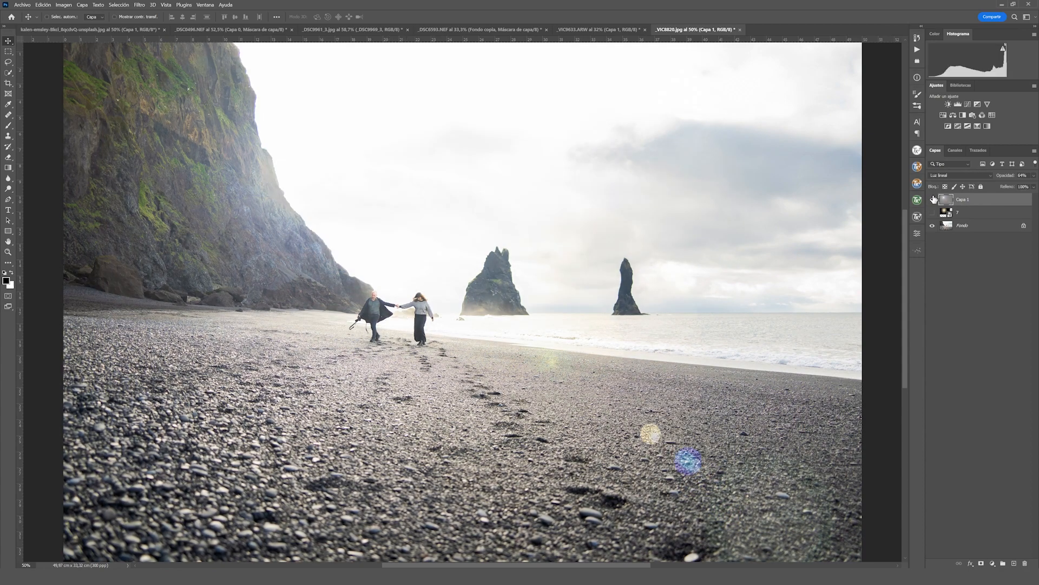